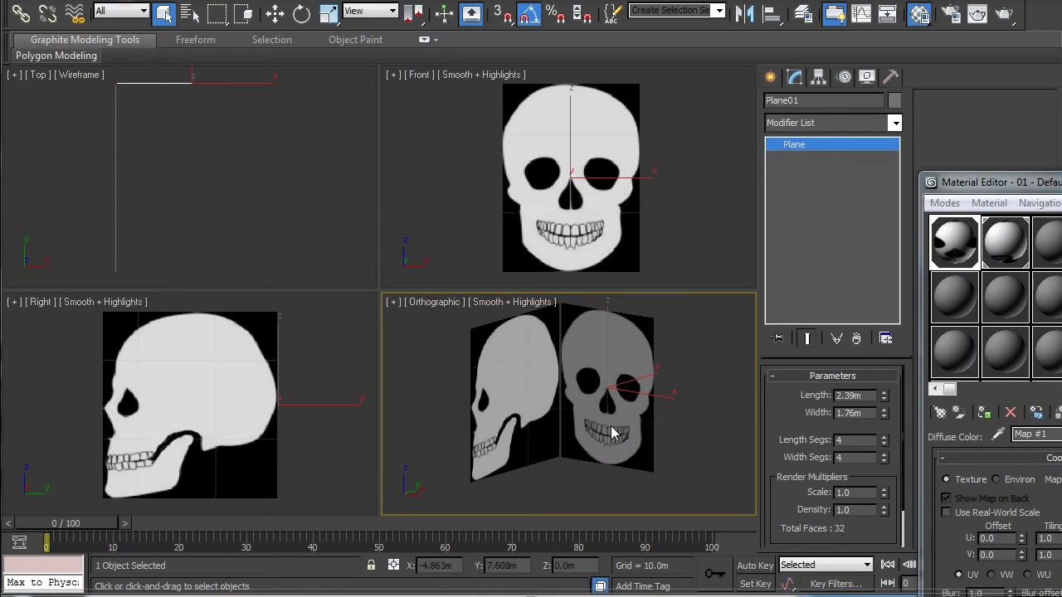
# Move the Material Editor aside and start orbiting the Orthographic view
pyautogui.moveTo(971, 182); pyautogui.dragTo(1061, 142)
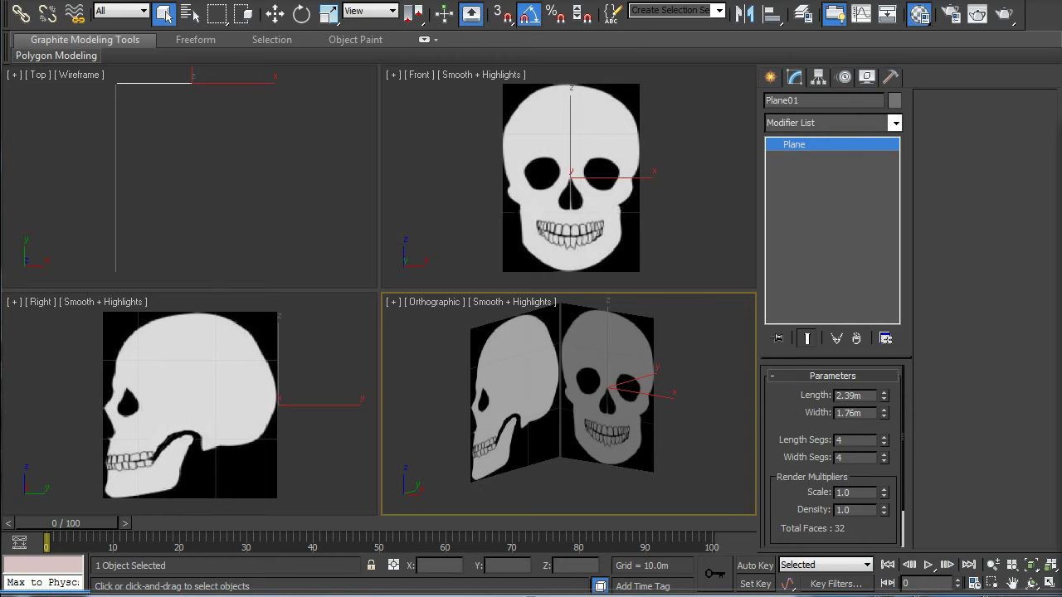
pyautogui.click(1031, 583)
# Select skull01's two crown vertices, orbit the view to inspect them, then deselect
pyautogui.moveTo(570, 410)
pyautogui.mouseDown()
pyautogui.moveTo(568, 431)
pyautogui.moveTo(609, 409)
pyautogui.moveTo(588, 413)
pyautogui.mouseUp()
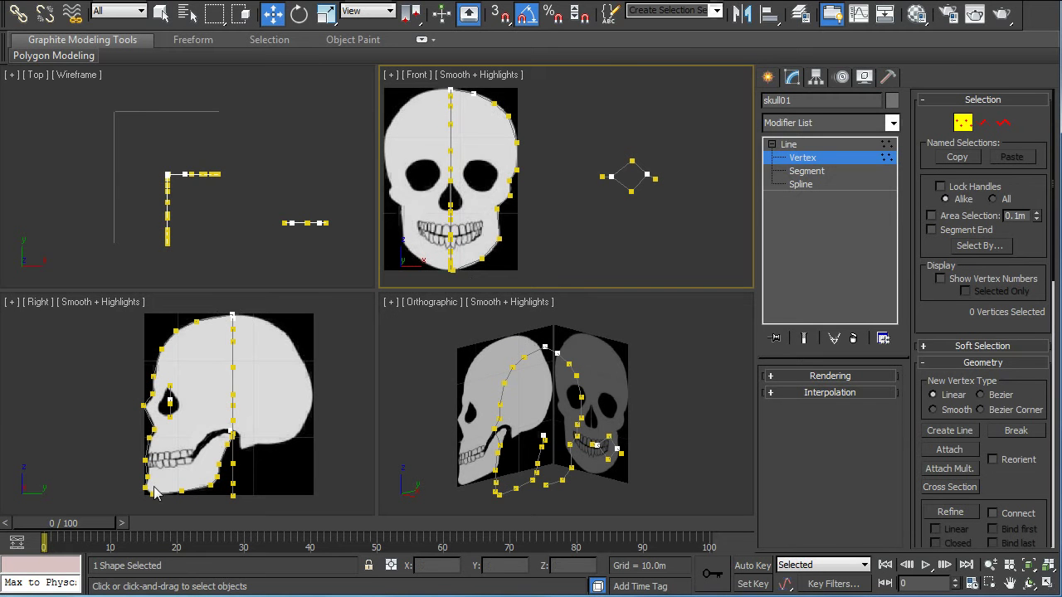
pyautogui.moveTo(533, 349); pyautogui.dragTo(555, 372)
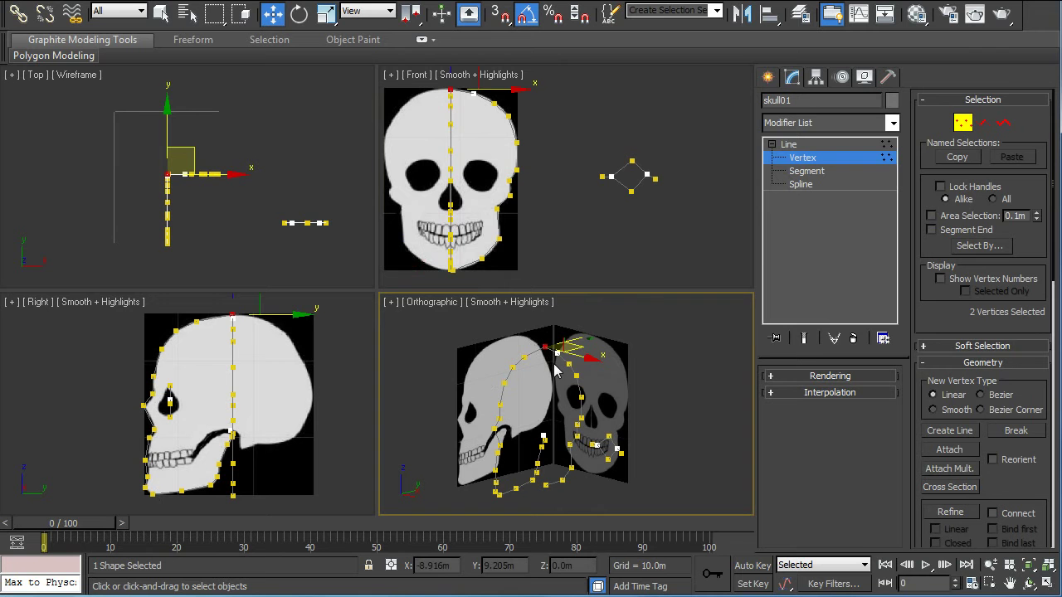
pyautogui.click(1029, 584)
pyautogui.moveTo(695, 448); pyautogui.dragTo(566, 447)
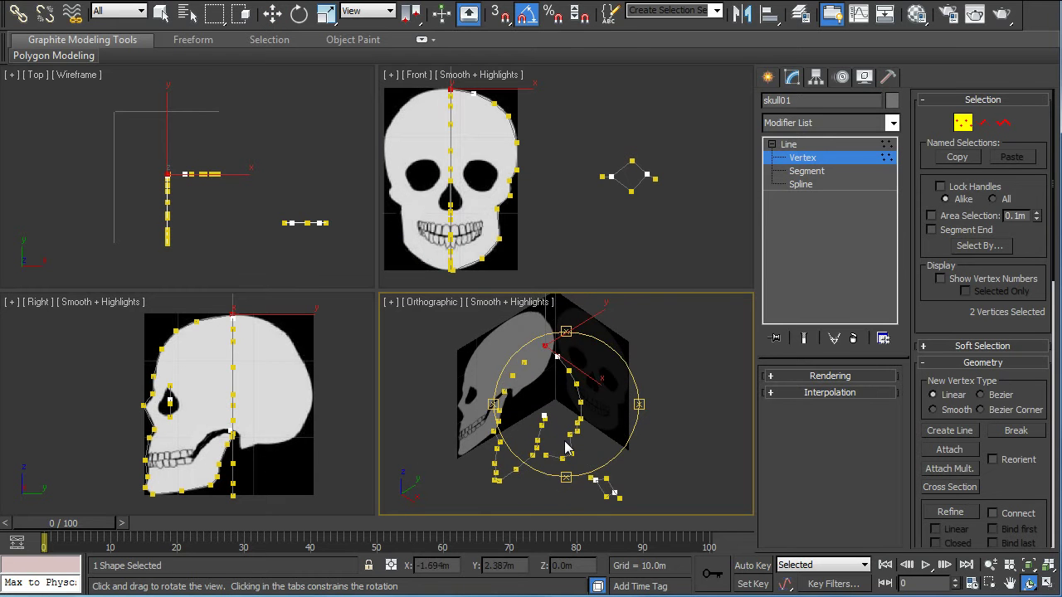
pyautogui.rightClick(673, 353)
pyautogui.click(687, 375)
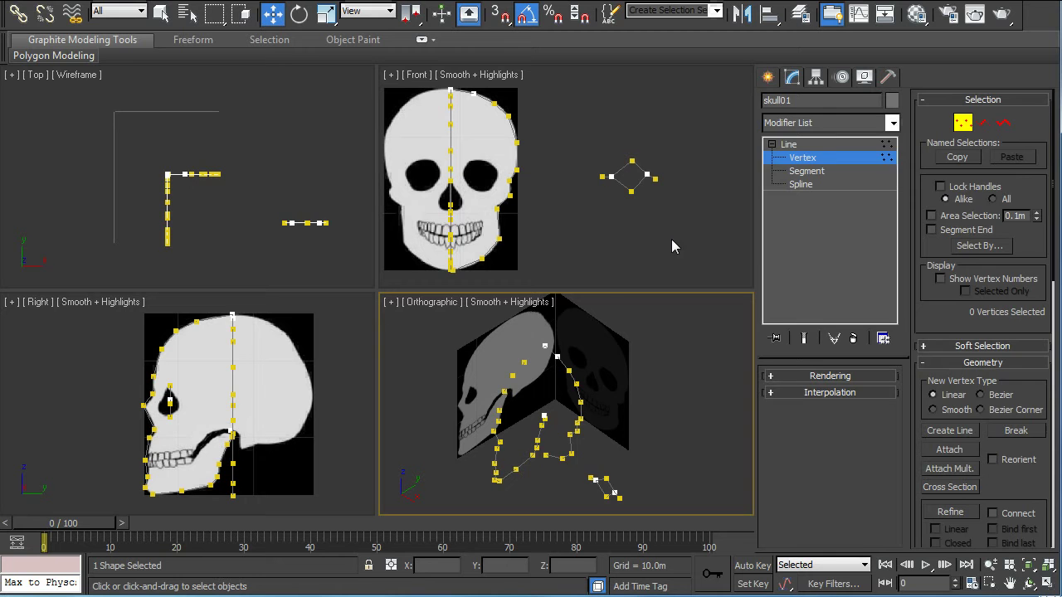
# Draw Line001 with Corner points along the skull's back, from the crown to beneath the skull
pyautogui.click(767, 77)
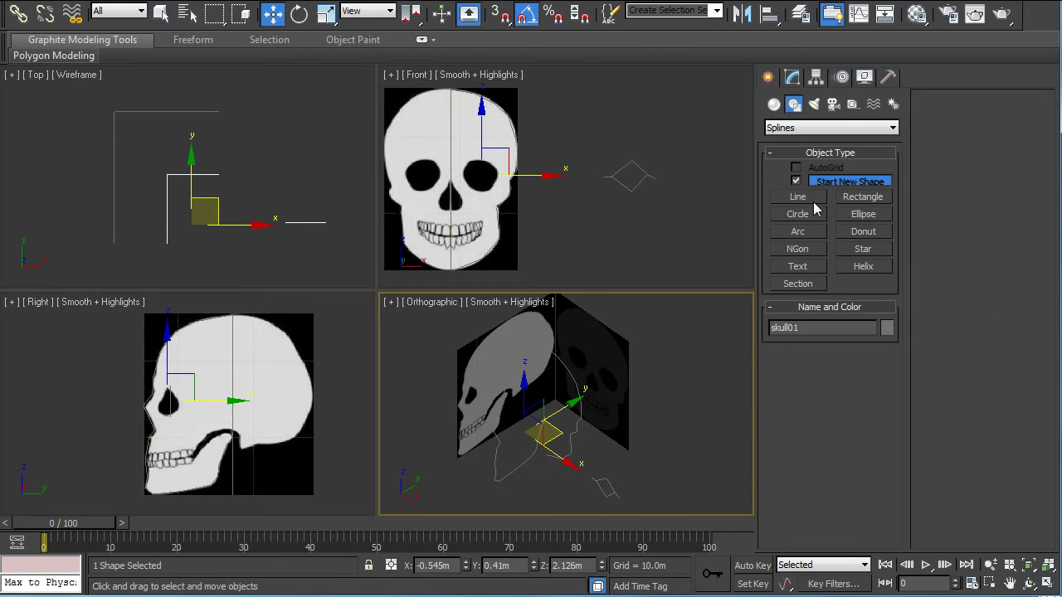
pyautogui.click(800, 199)
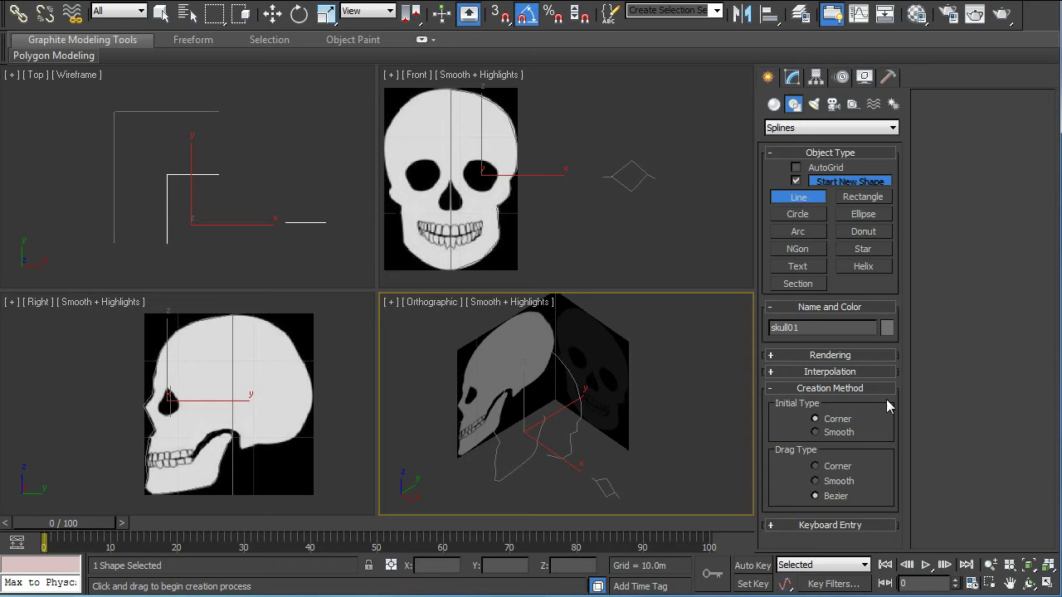
pyautogui.click(815, 467)
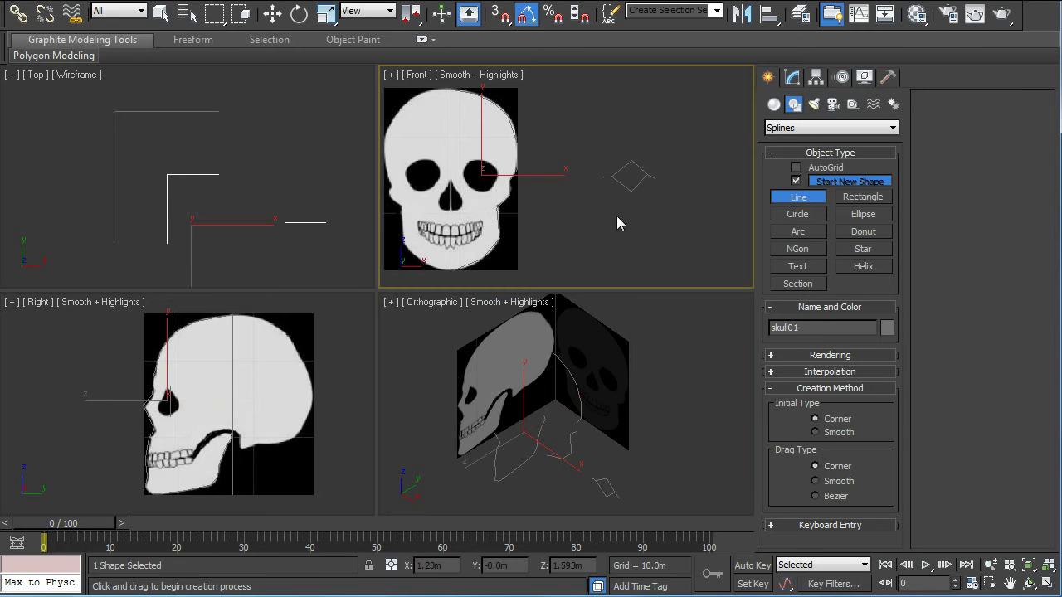
pyautogui.click(242, 316)
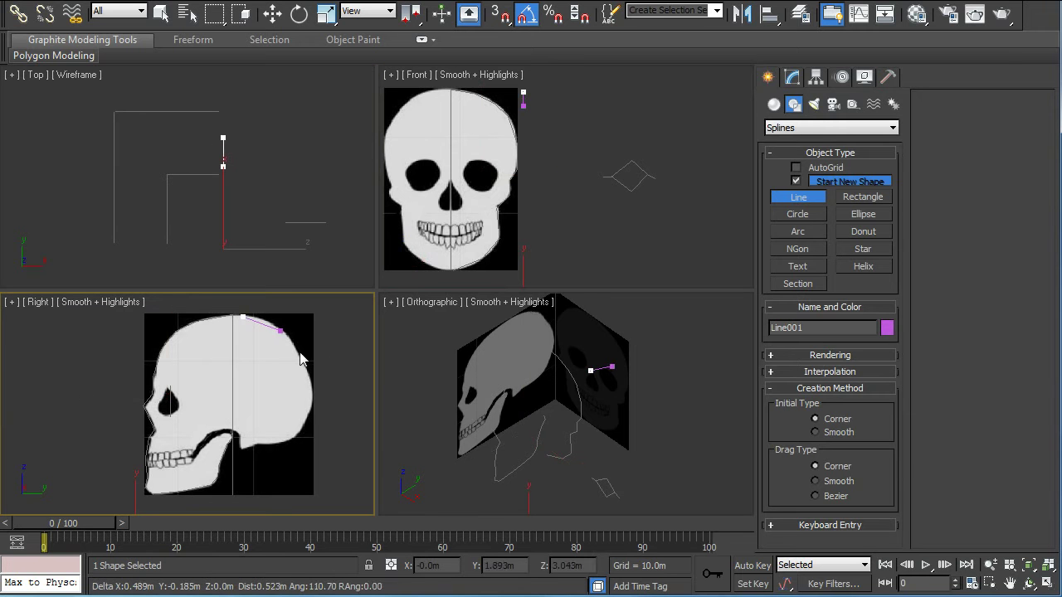
pyautogui.click(312, 380)
pyautogui.click(310, 416)
pyautogui.click(288, 439)
pyautogui.click(256, 444)
pyautogui.click(244, 447)
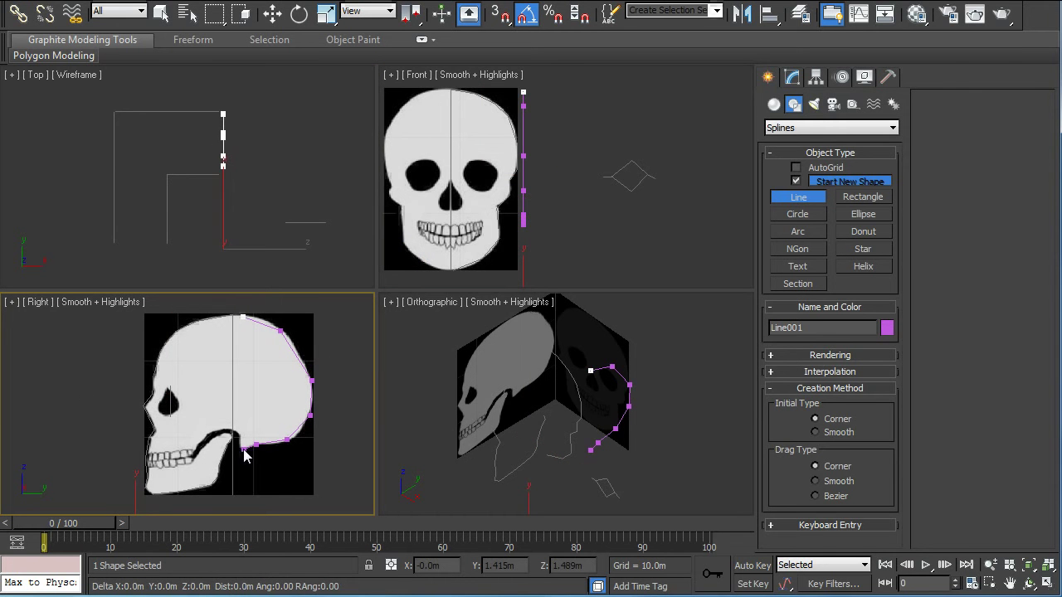
pyautogui.rightClick(245, 454)
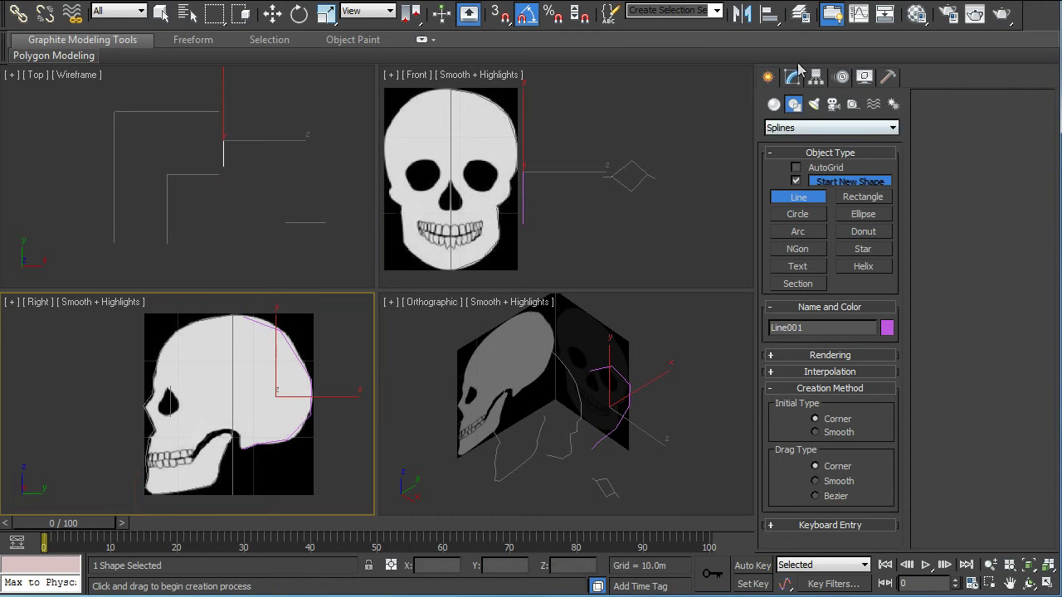
pyautogui.click(790, 76)
# At Line001's Vertex level, select its second vertex and nudge it slightly
pyautogui.click(772, 144)
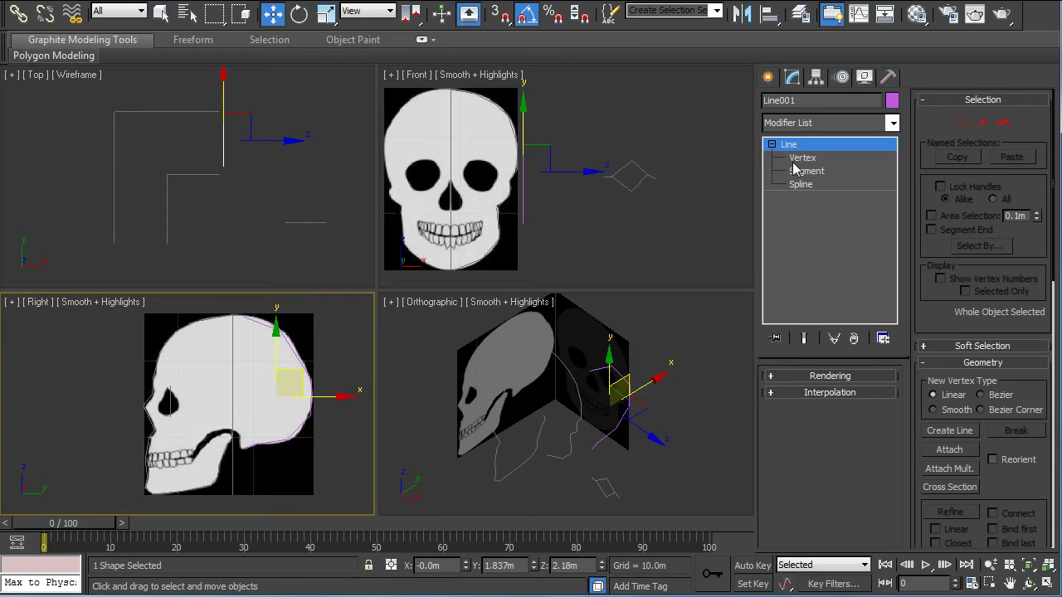
pyautogui.click(797, 159)
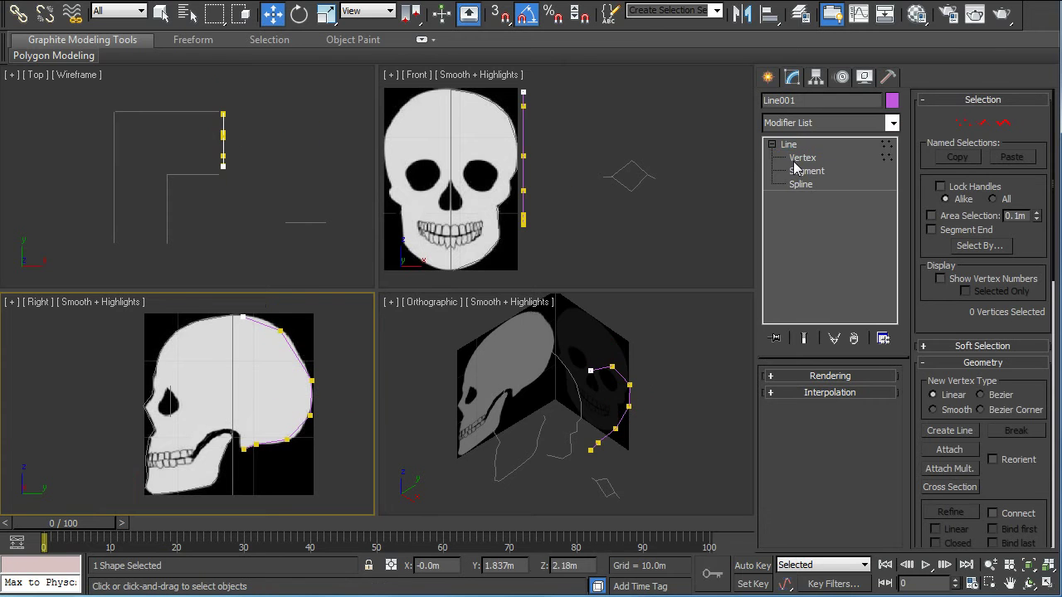
pyautogui.click(279, 331)
pyautogui.moveTo(300, 320); pyautogui.dragTo(308, 322)
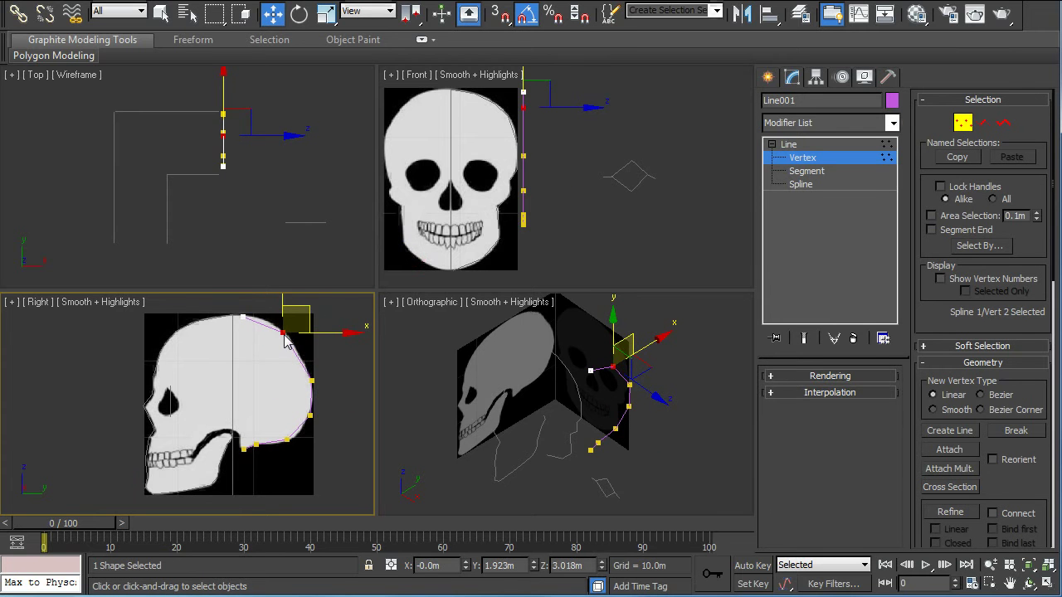
# Make vertex 2 Smooth, move it along the skull's back, set it to Corner, and select skull01
pyautogui.rightClick(285, 340)
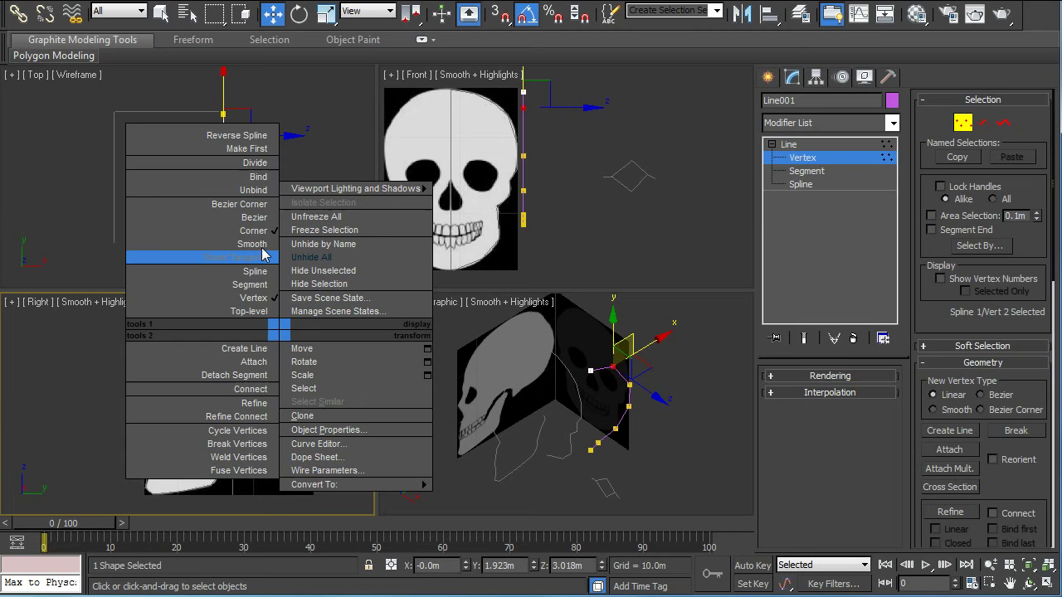
pyautogui.click(253, 244)
pyautogui.moveTo(308, 322); pyautogui.dragTo(335, 317)
pyautogui.rightClick(313, 332)
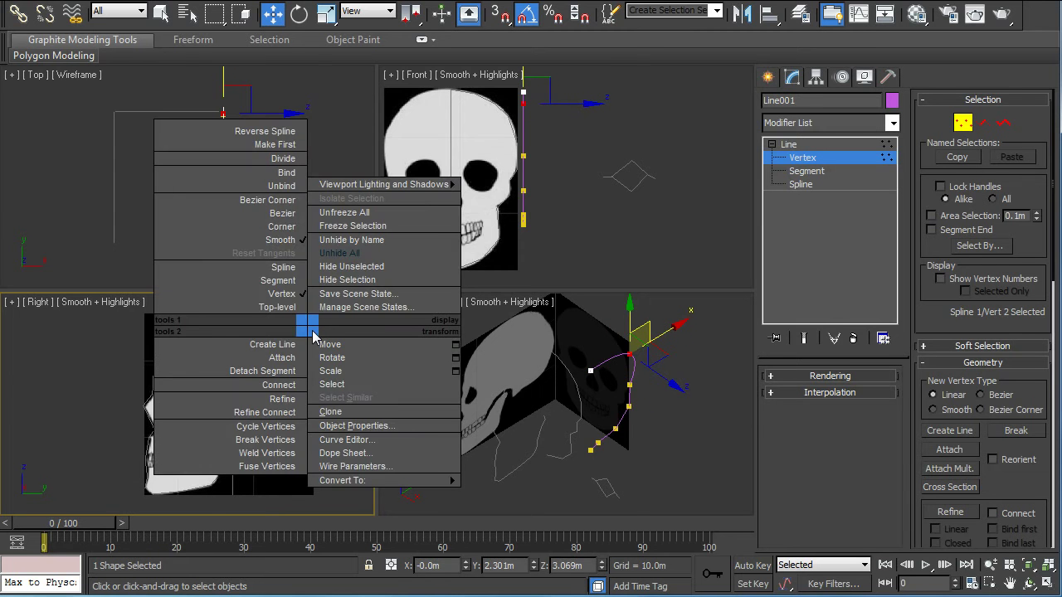
pyautogui.click(291, 231)
pyautogui.click(291, 224)
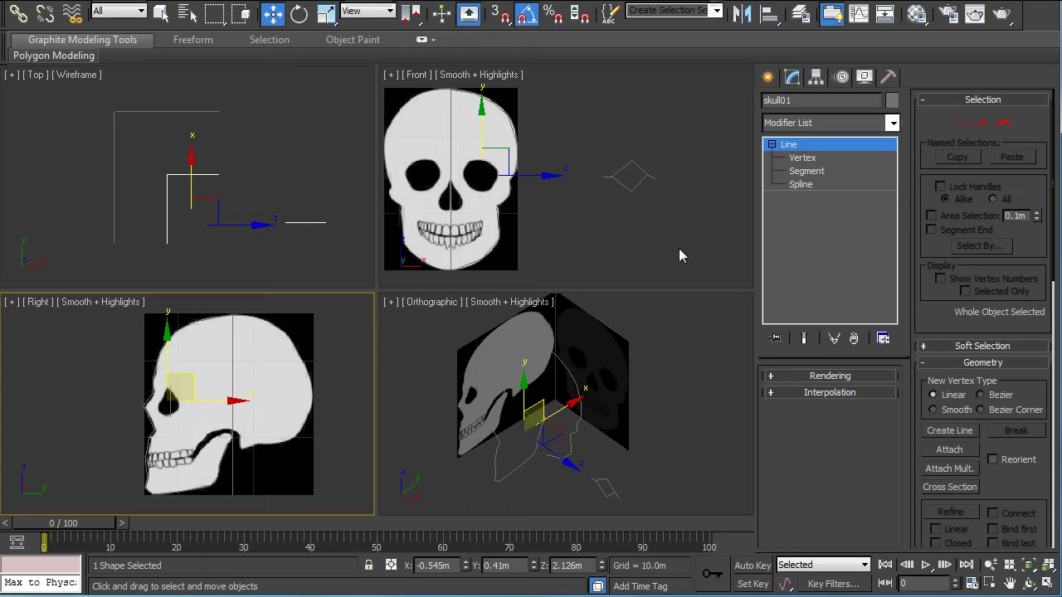
# Return to skull01 at Vertex level and turn on Create Line in the Geometry rollout
pyautogui.click(802, 157)
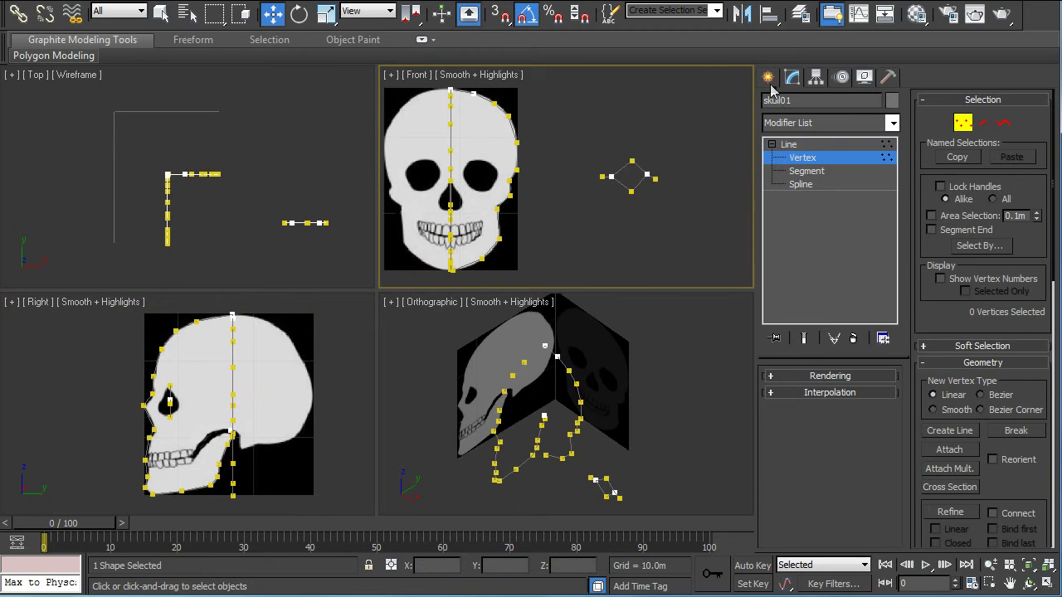
pyautogui.click(769, 77)
pyautogui.click(805, 199)
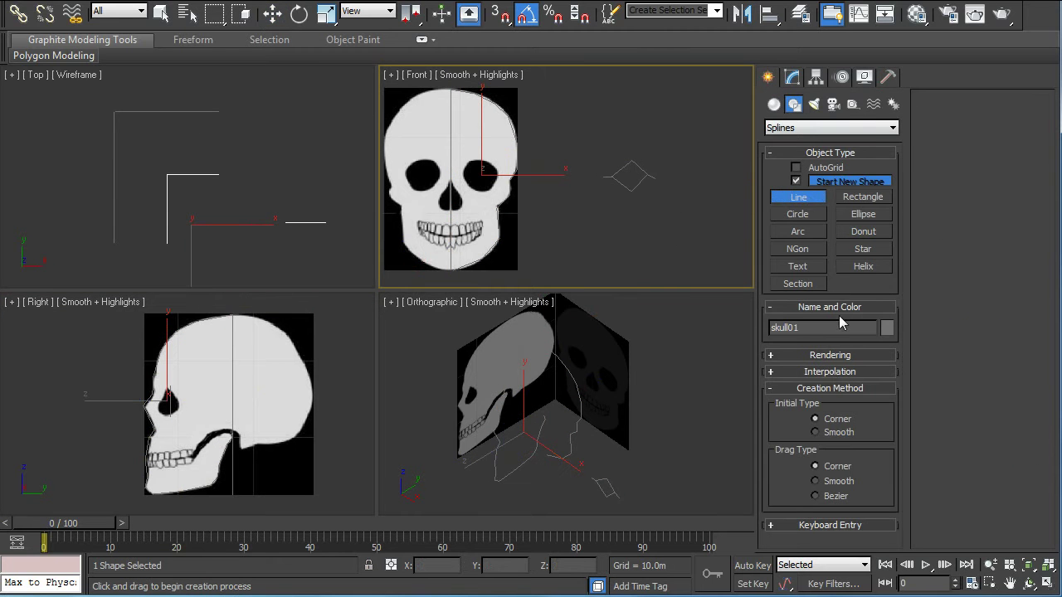
pyautogui.click(794, 79)
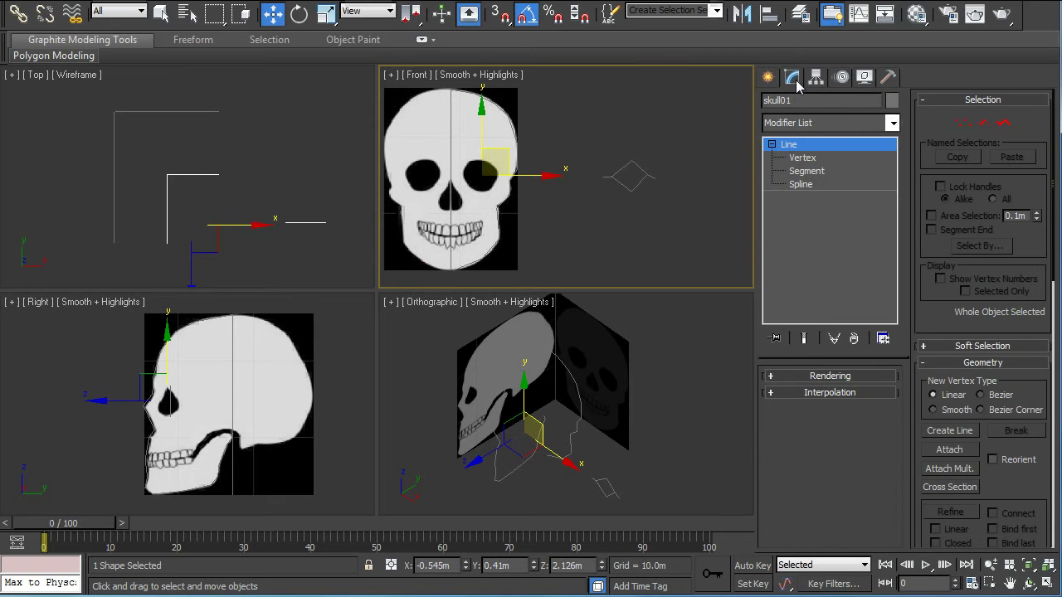
pyautogui.click(810, 166)
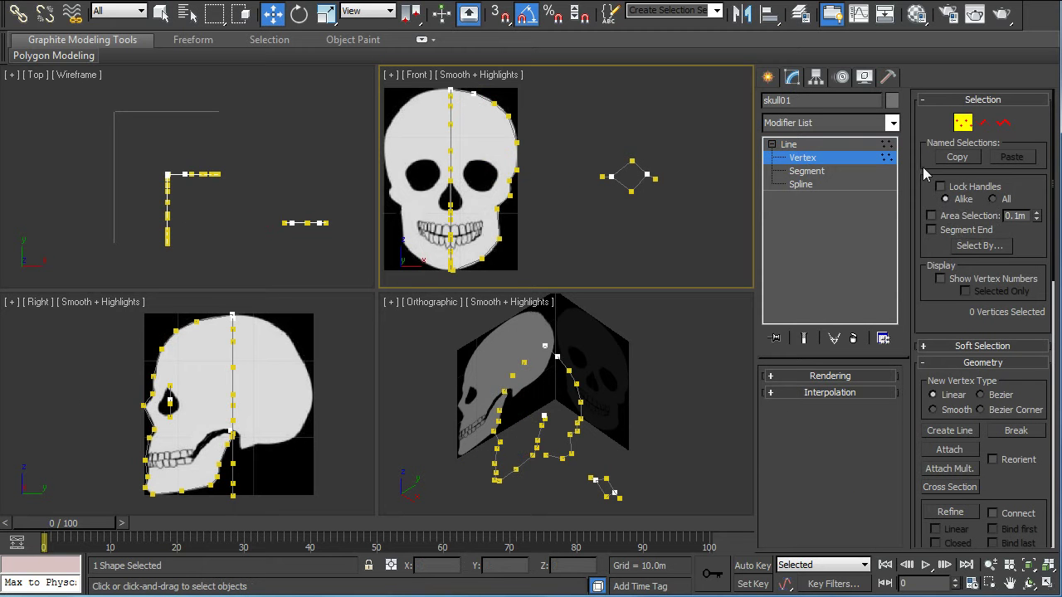
pyautogui.click(950, 431)
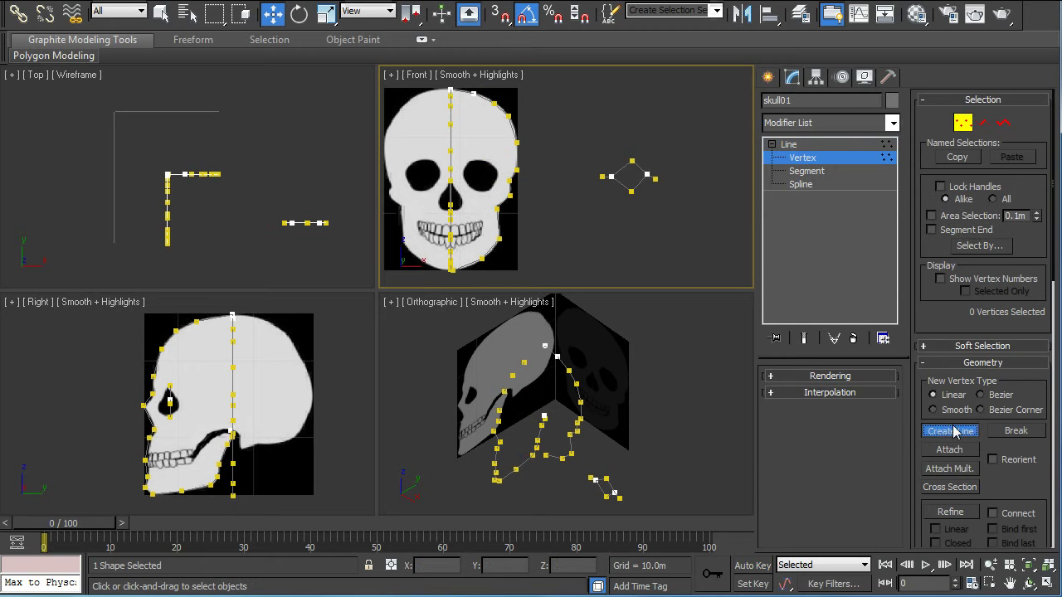
# Draw a closed diamond right of the skull with a short tail off its right corner
pyautogui.click(603, 224)
pyautogui.click(627, 225)
pyautogui.click(659, 208)
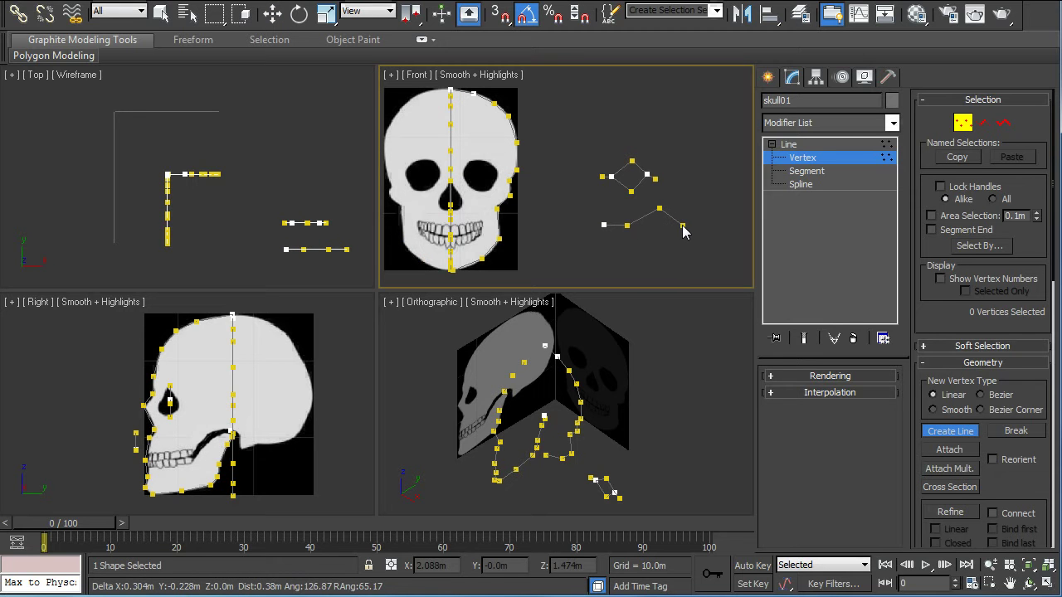
pyautogui.click(683, 226)
pyautogui.click(657, 253)
pyautogui.click(627, 225)
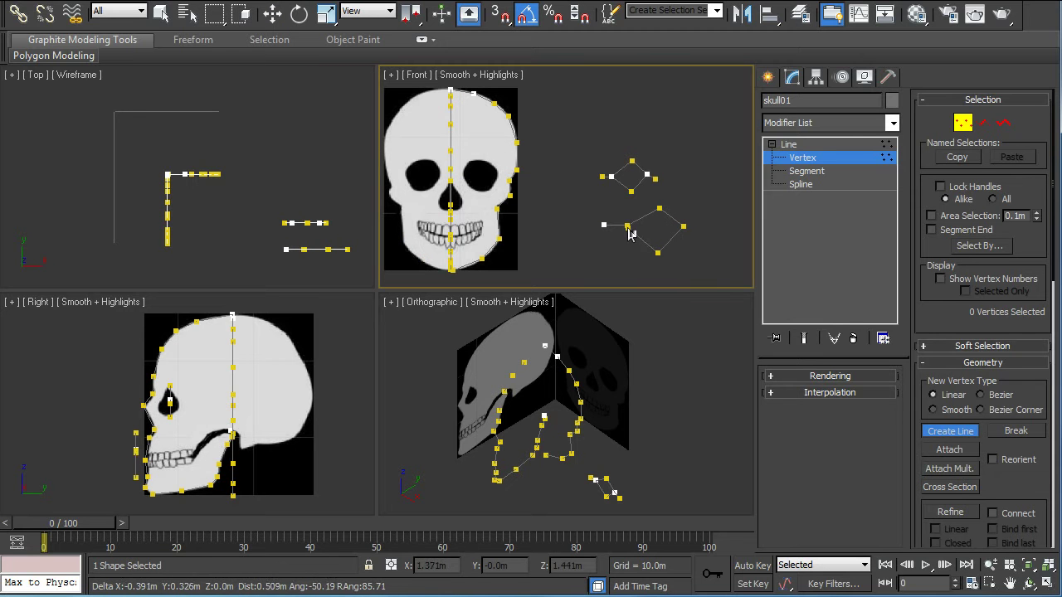
pyautogui.rightClick(680, 249)
pyautogui.click(683, 226)
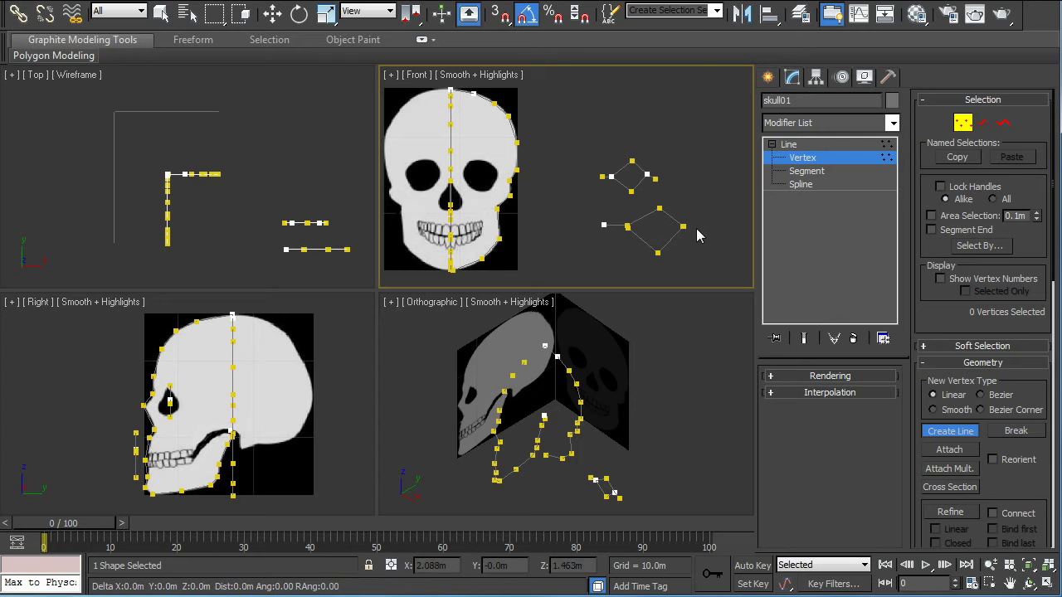
pyautogui.click(704, 229)
pyautogui.rightClick(709, 255)
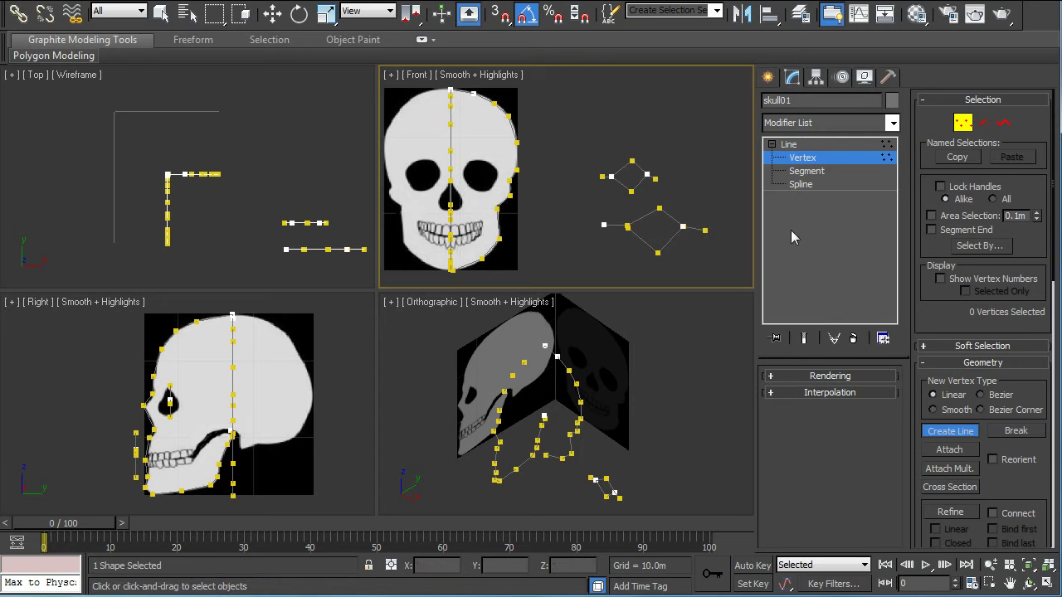
pyautogui.click(940, 433)
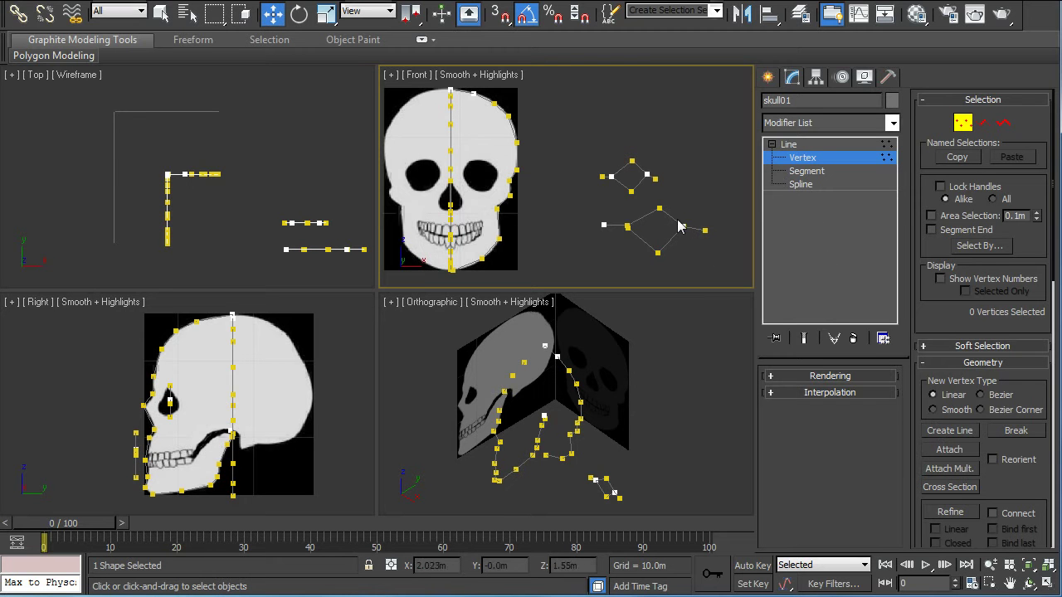
# Fuse the overlapping vertex pairs at the diamond's left and right corners
pyautogui.scroll(-1, 945, 311)
pyautogui.moveTo(940, 275); pyautogui.dragTo(983, 397)
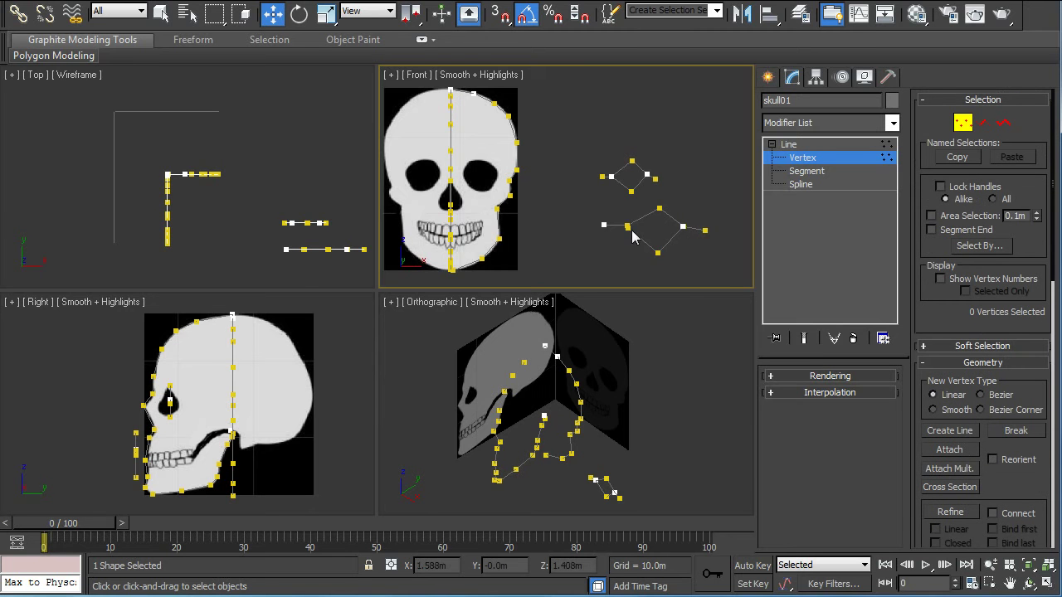
pyautogui.moveTo(618, 222); pyautogui.dragTo(642, 241)
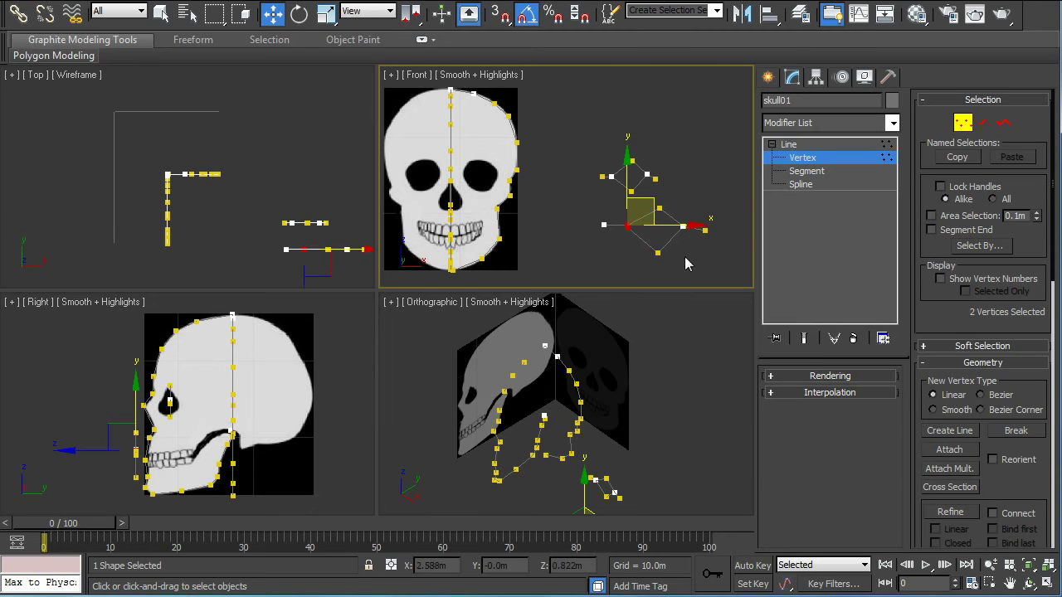
pyautogui.scroll(8, 663, 237)
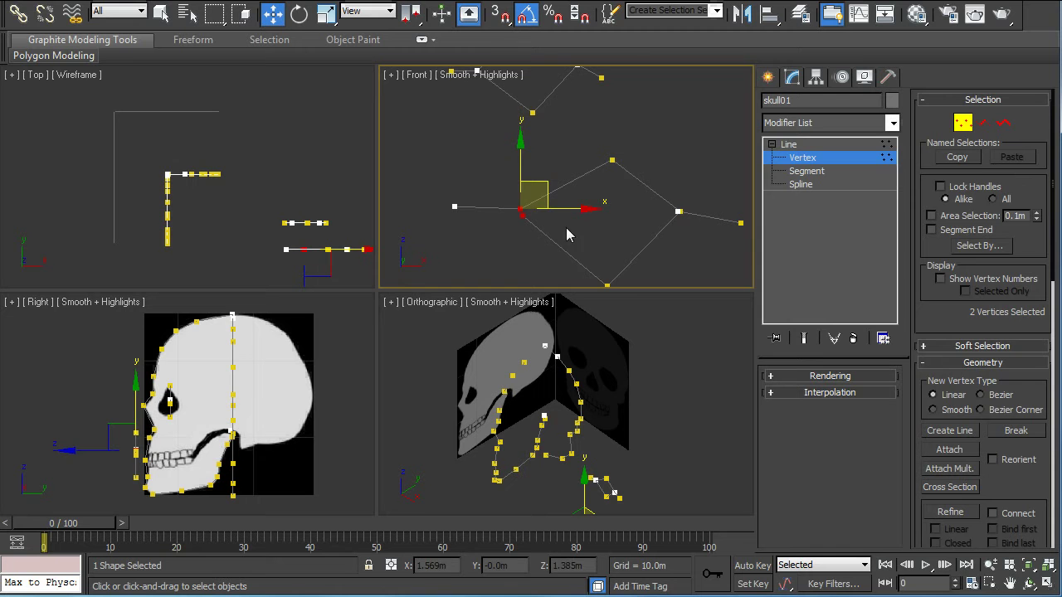
pyautogui.scroll(-10, 1016, 481)
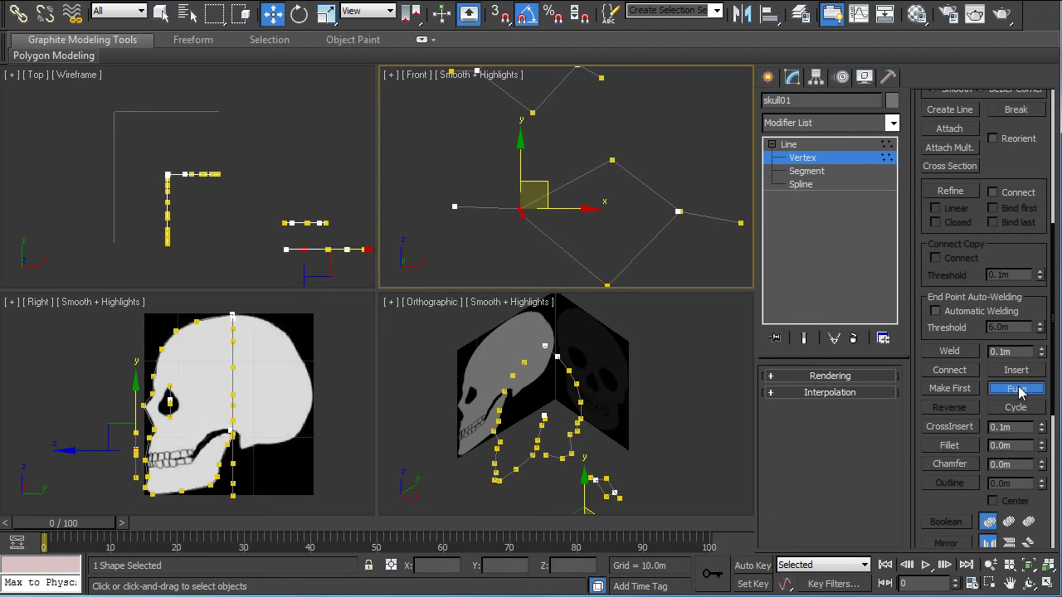
pyautogui.click(1016, 388)
pyautogui.click(679, 211)
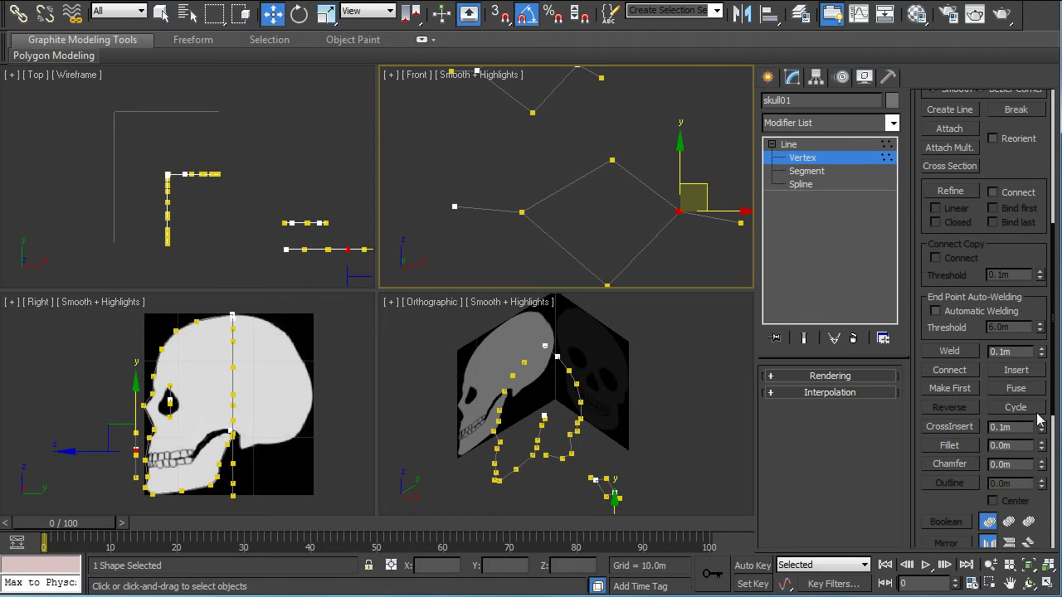
pyautogui.click(1015, 388)
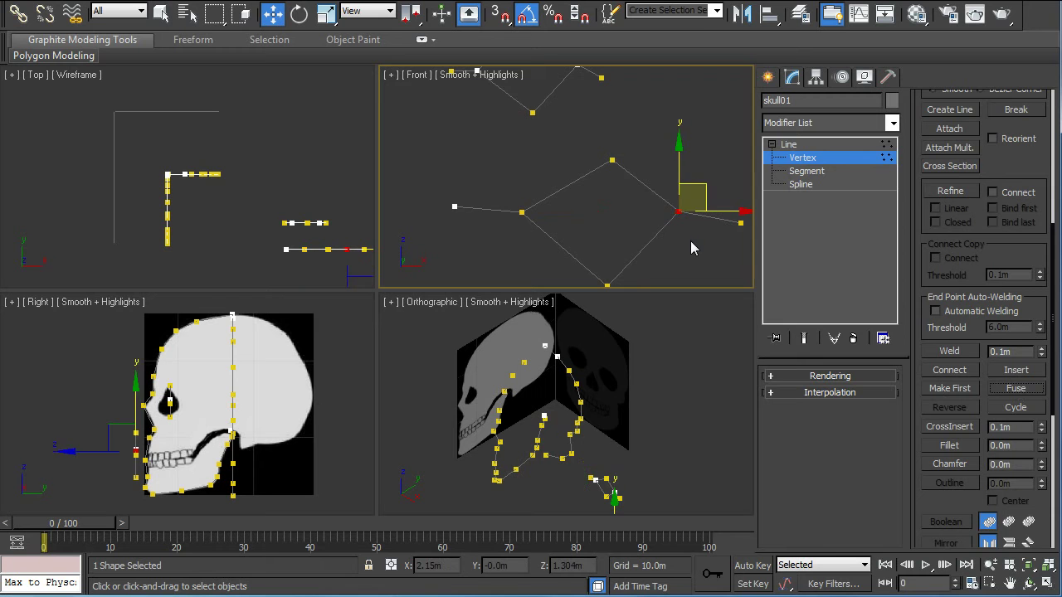
# Test-move the fused right corner vertex upward, then undo the move and selection
pyautogui.click(684, 214)
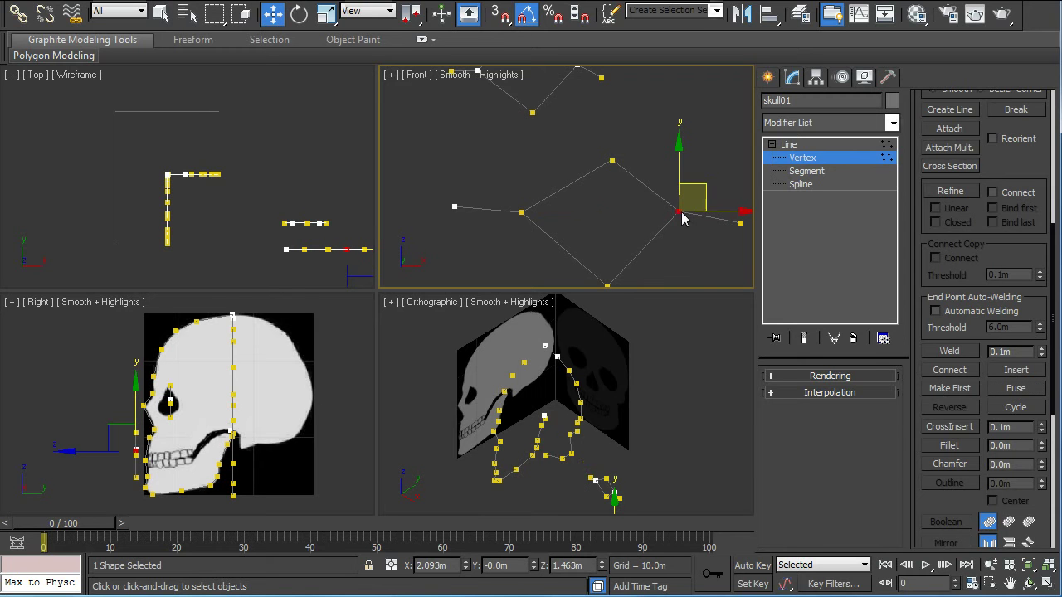
pyautogui.moveTo(681, 211); pyautogui.dragTo(722, 151)
pyautogui.hotkey('ctrl', 'z')
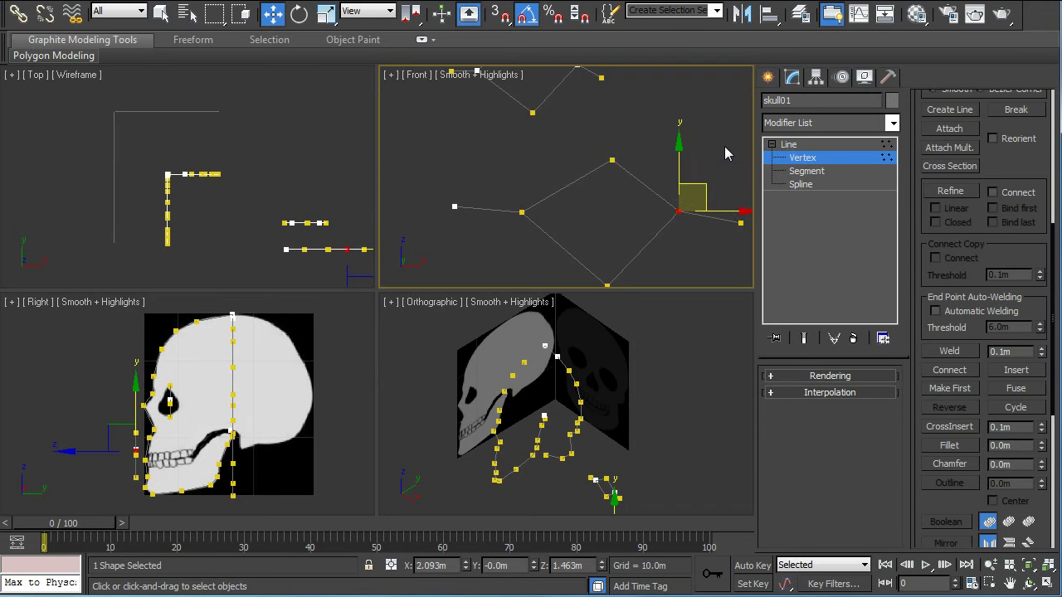
pyautogui.hotkey('ctrl', 'z')
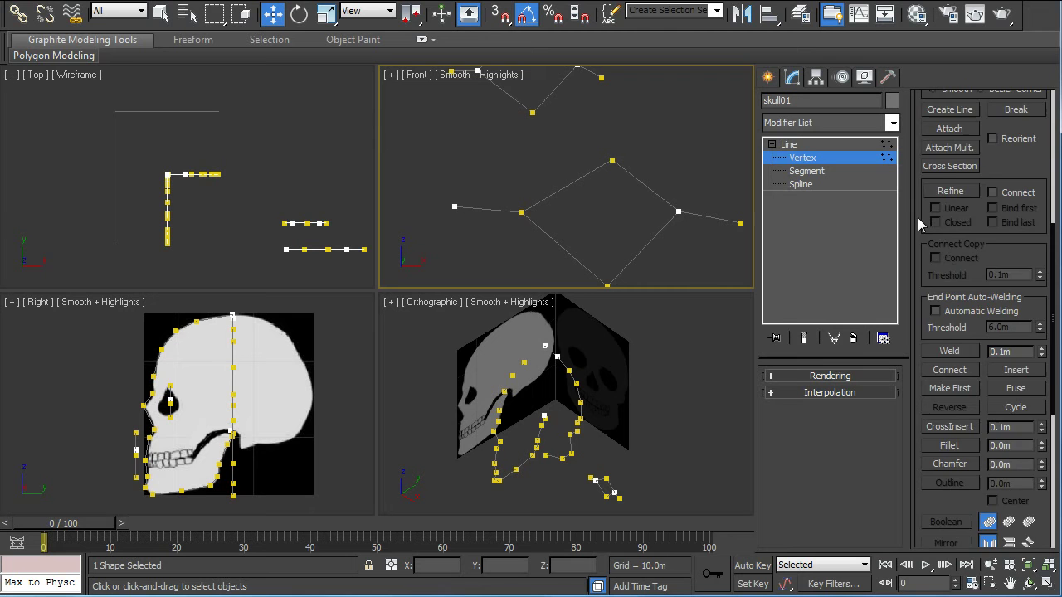
# Shift the diamond's left corner vertex up and left, then clear the selection
pyautogui.scroll(8, 917, 217)
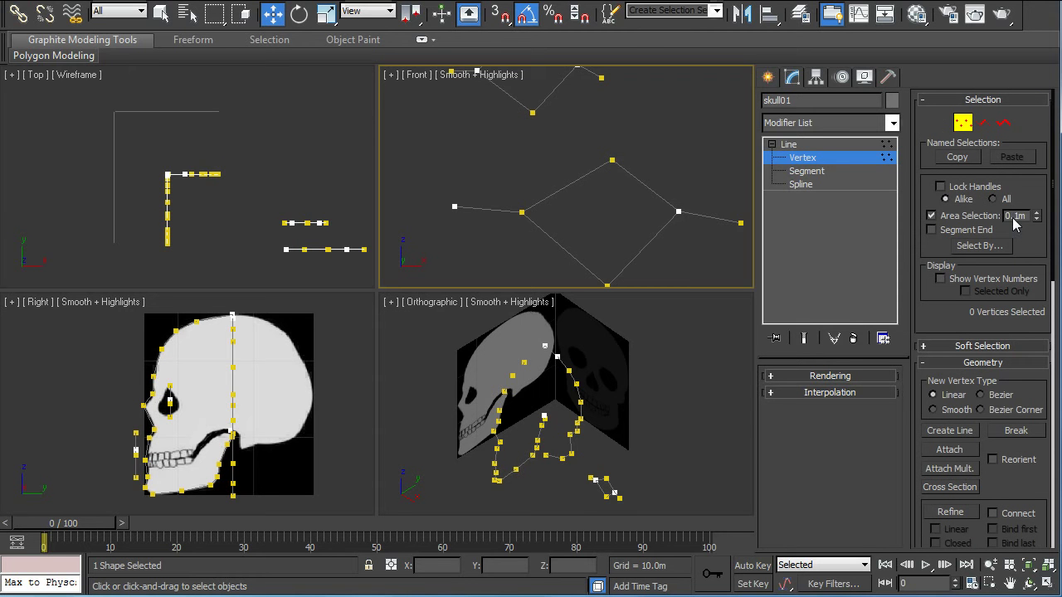
pyautogui.click(680, 214)
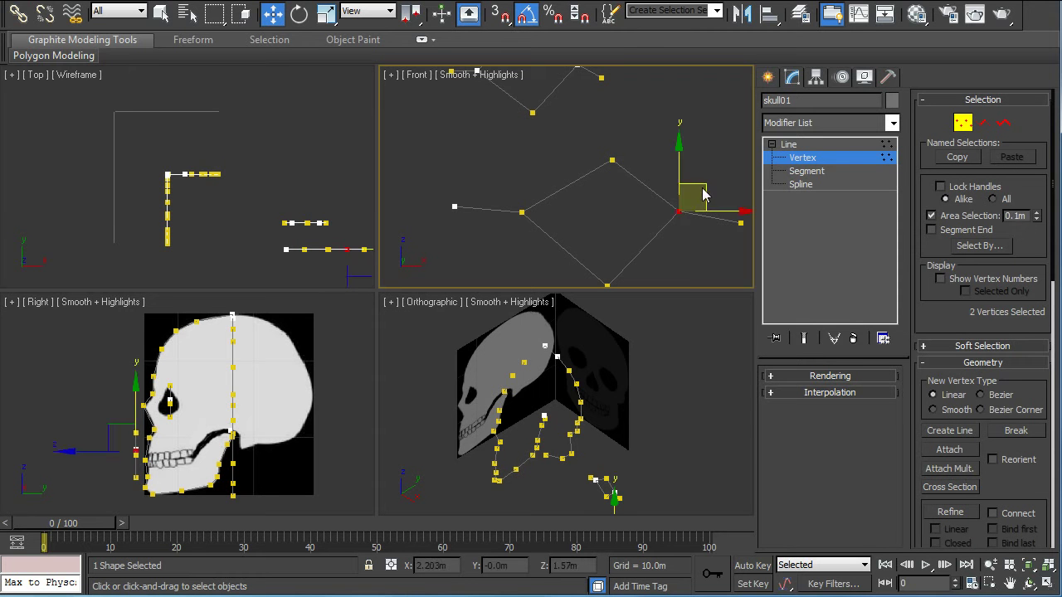
pyautogui.click(529, 217)
pyautogui.moveTo(540, 194)
pyautogui.mouseDown()
pyautogui.moveTo(534, 165)
pyautogui.moveTo(549, 183)
pyautogui.mouseUp()
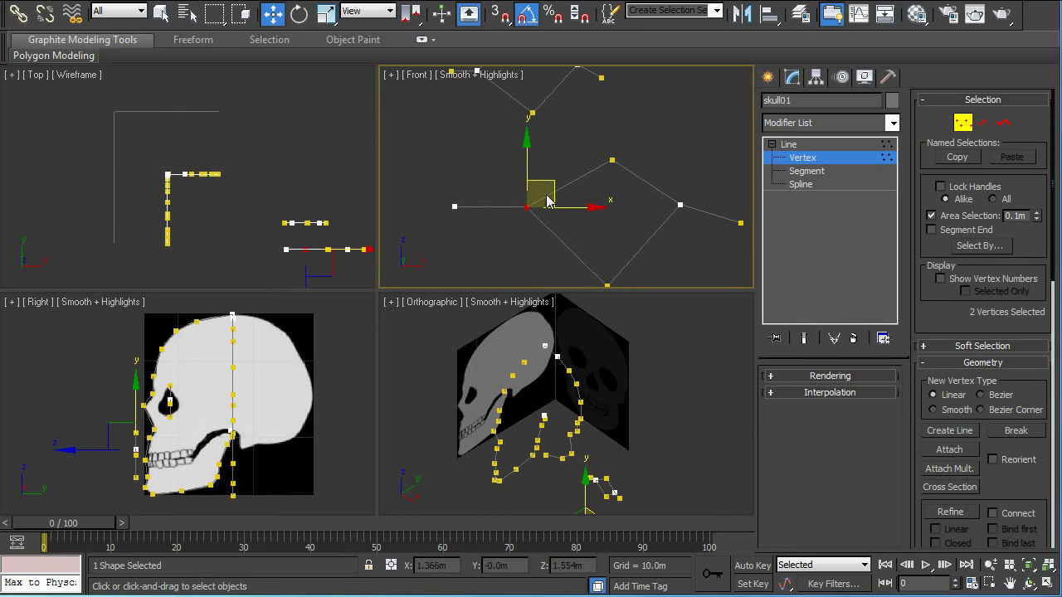
pyautogui.click(512, 181)
# Box-select all of the lower spline's vertices and delete them
pyautogui.scroll(-3, 512, 181)
pyautogui.moveTo(496, 166); pyautogui.dragTo(671, 243)
pyautogui.press('Delete')
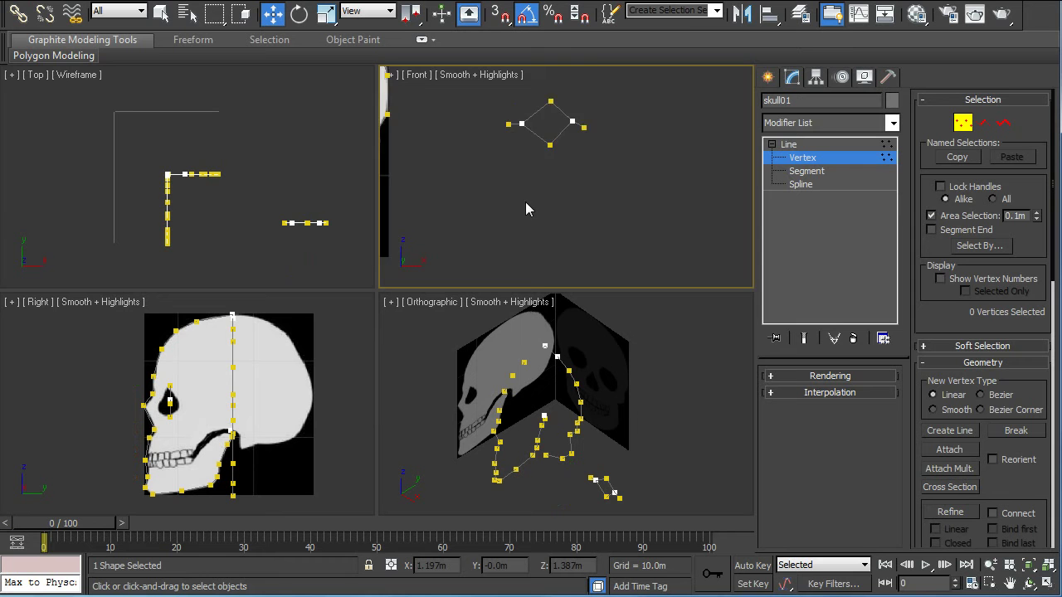
# Reframe the Front view and box-select every vertex of the small diamond spline
pyautogui.scroll(-3, 525, 201)
pyautogui.moveTo(525, 202); pyautogui.dragTo(583, 244, button='middle')
pyautogui.scroll(3, 586, 222)
pyautogui.moveTo(606, 172); pyautogui.dragTo(591, 175, button='middle')
pyautogui.moveTo(645, 123); pyautogui.dragTo(734, 218)
pyautogui.moveTo(228, 237); pyautogui.dragTo(212, 220, button='middle')
# Move the selected diamond vertices into the skull's eye socket in the Front view
pyautogui.scroll(8, 187, 410)
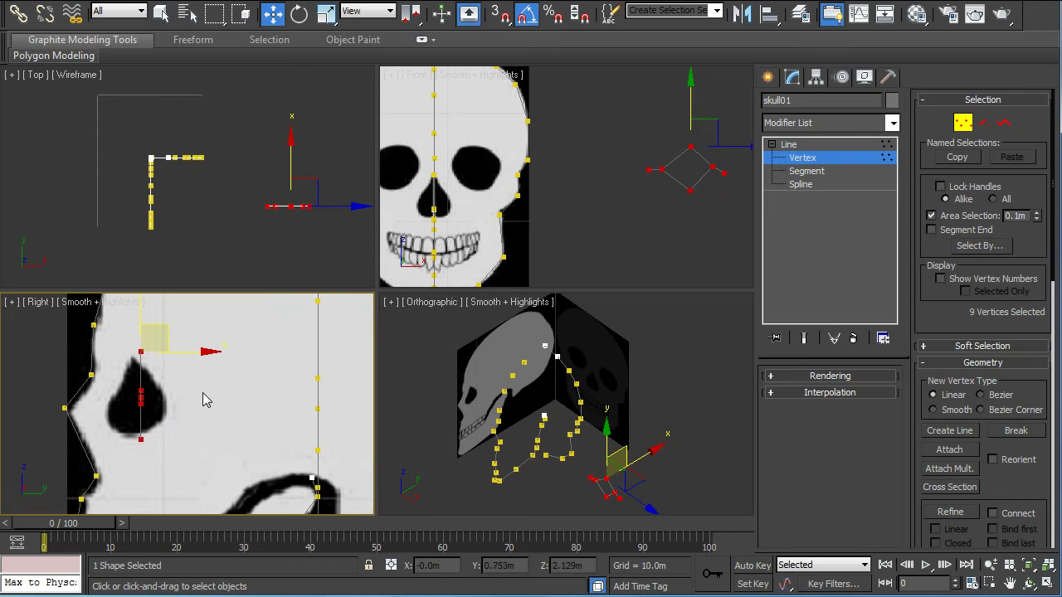
pyautogui.click(709, 155)
pyautogui.moveTo(710, 155); pyautogui.dragTo(534, 157)
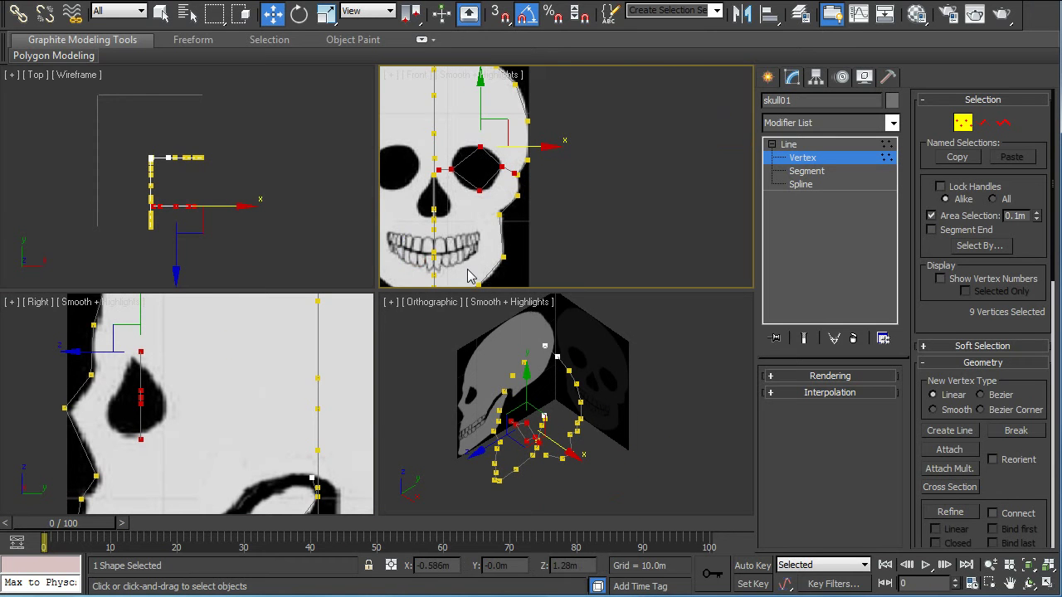
# Reposition the top and bottom eye-socket vertices in the Right view to follow the socket's depth
pyautogui.click(480, 191)
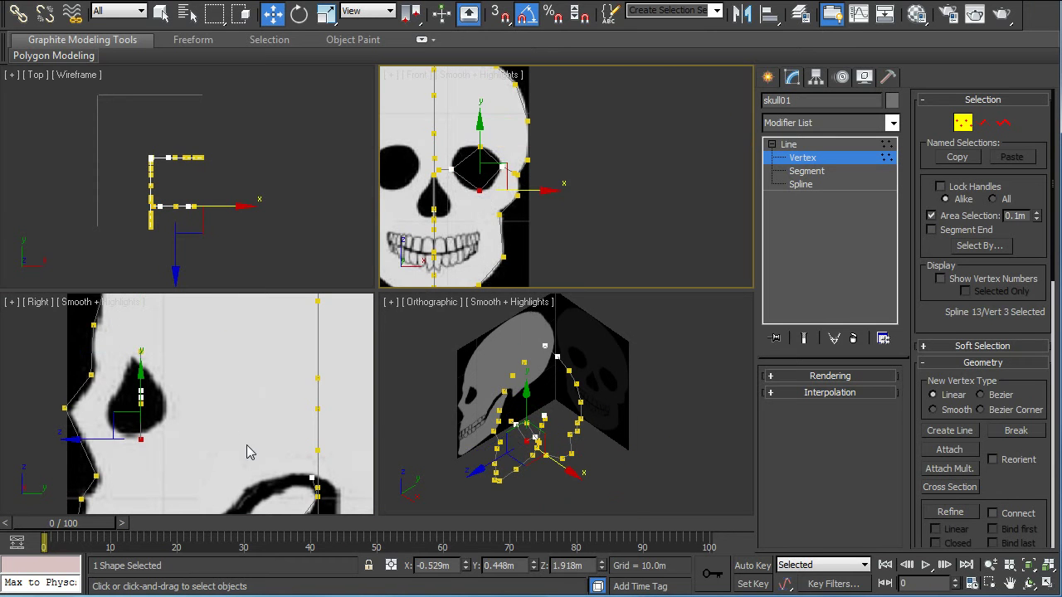
pyautogui.click(481, 147)
pyautogui.click(146, 357)
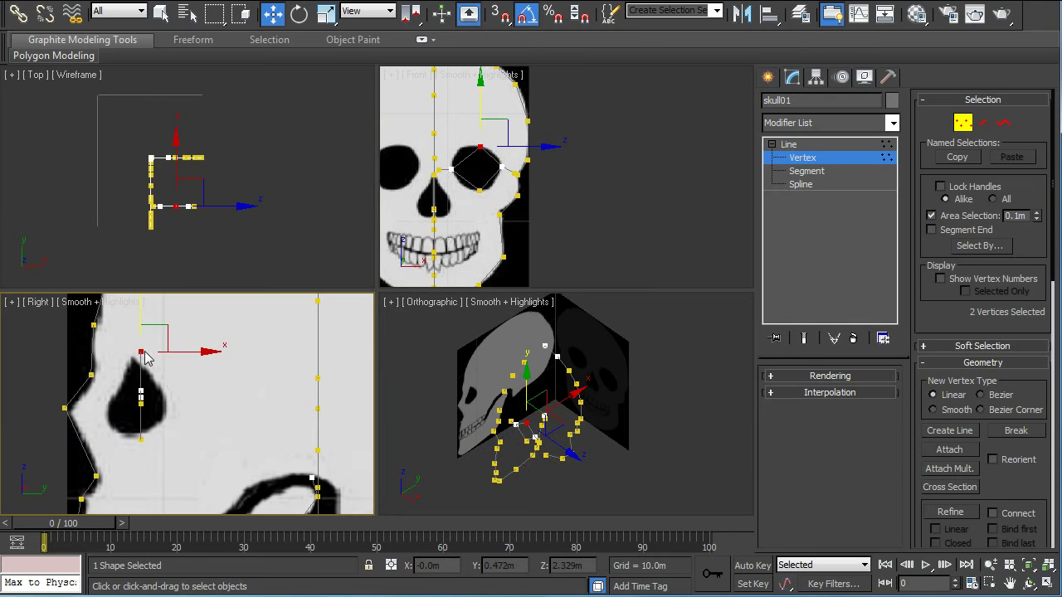
pyautogui.moveTo(155, 338); pyautogui.dragTo(160, 337)
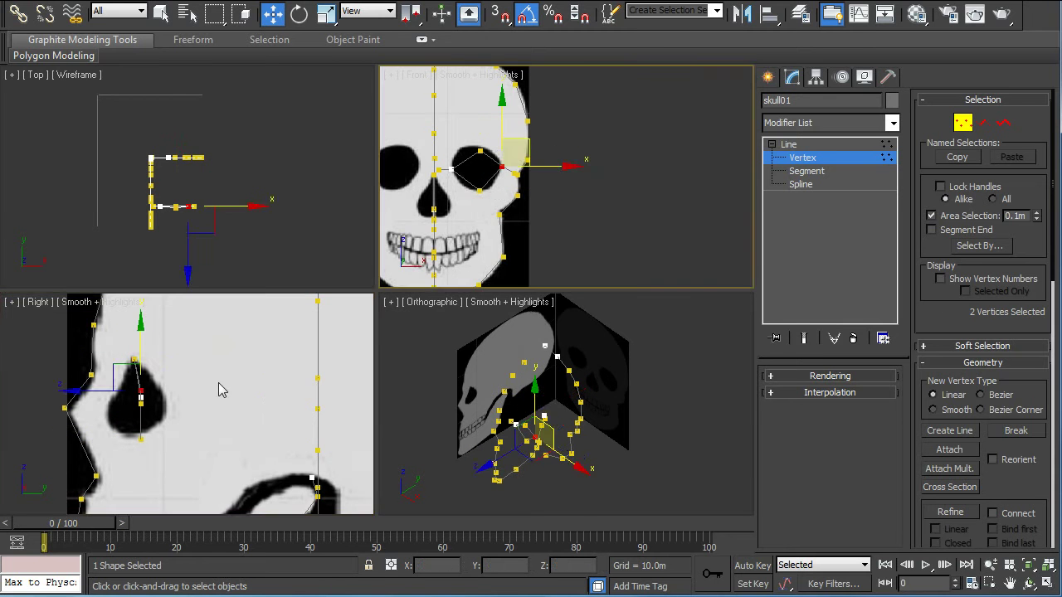
pyautogui.moveTo(166, 373); pyautogui.dragTo(187, 384)
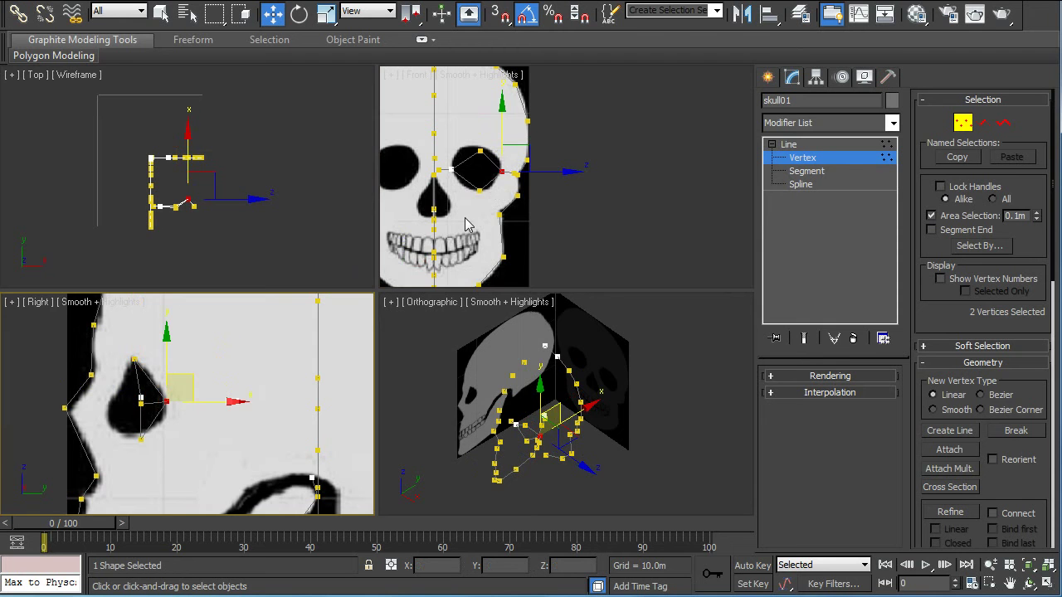
pyautogui.click(480, 192)
pyautogui.rightClick(189, 402)
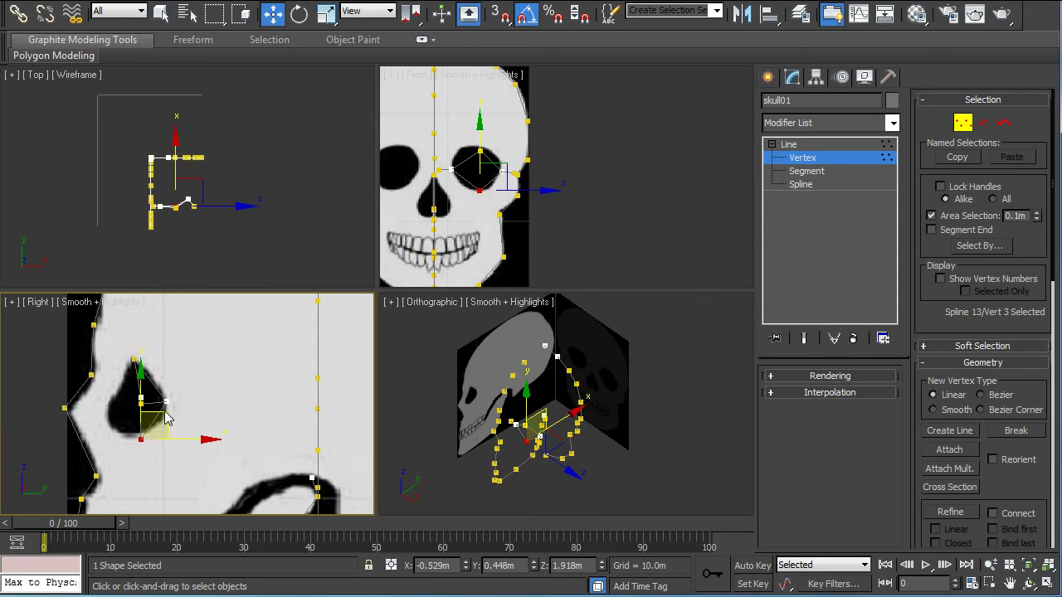
pyautogui.moveTo(165, 415); pyautogui.dragTo(158, 417)
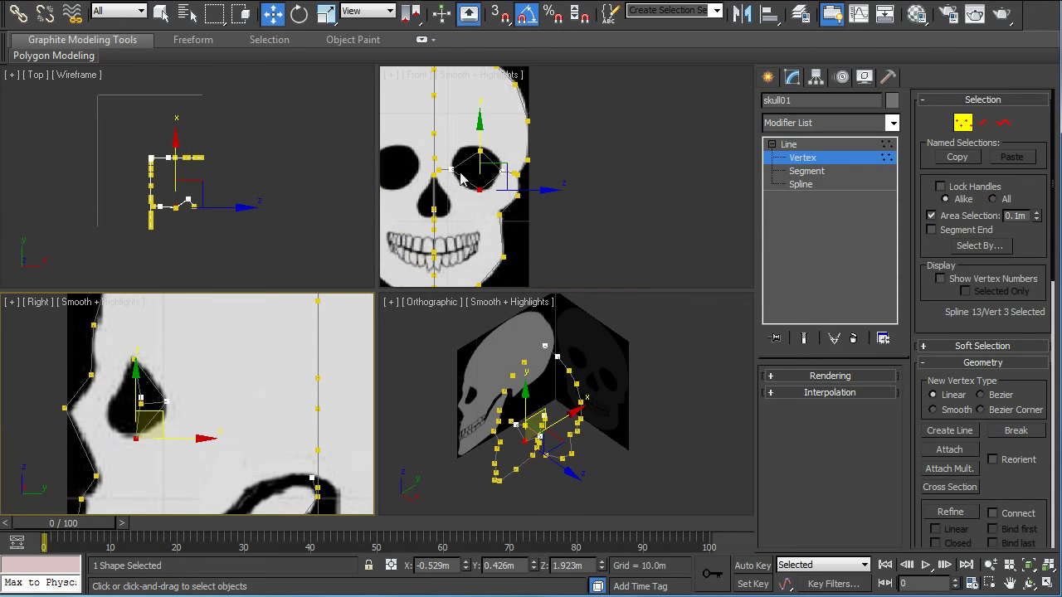
# Move the left-side eye-outline vertices in the Right view to fit the socket
pyautogui.click(451, 171)
pyautogui.rightClick(148, 403)
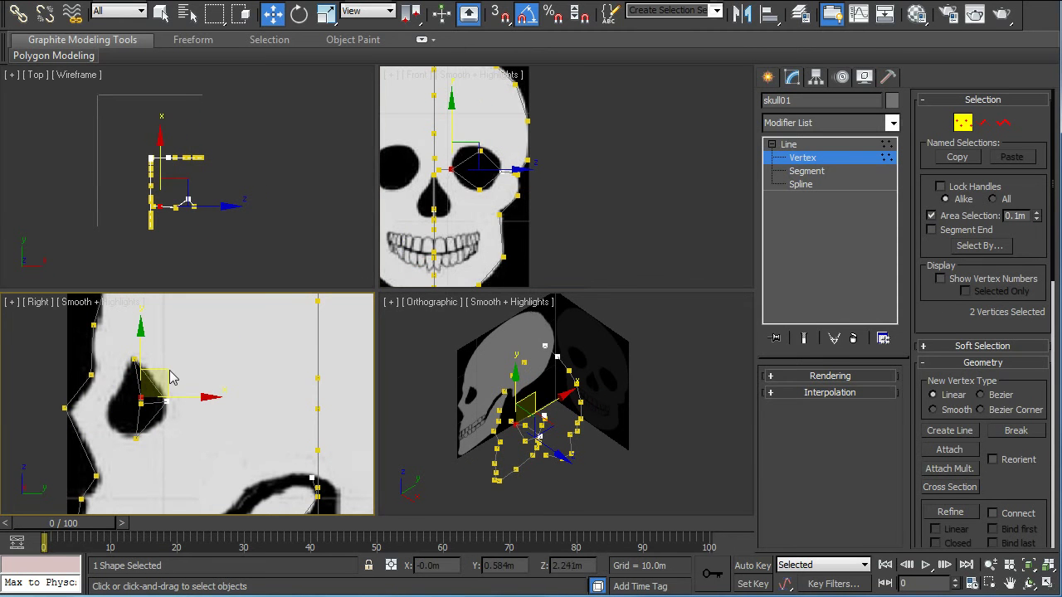
pyautogui.moveTo(145, 382); pyautogui.dragTo(107, 395)
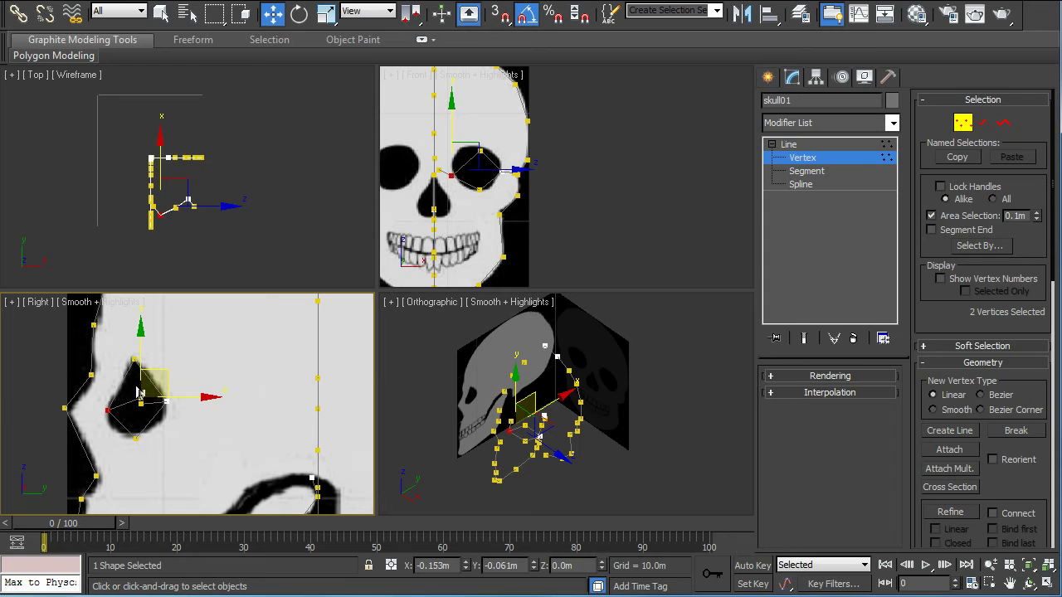
pyautogui.click(442, 174)
pyautogui.rightClick(152, 436)
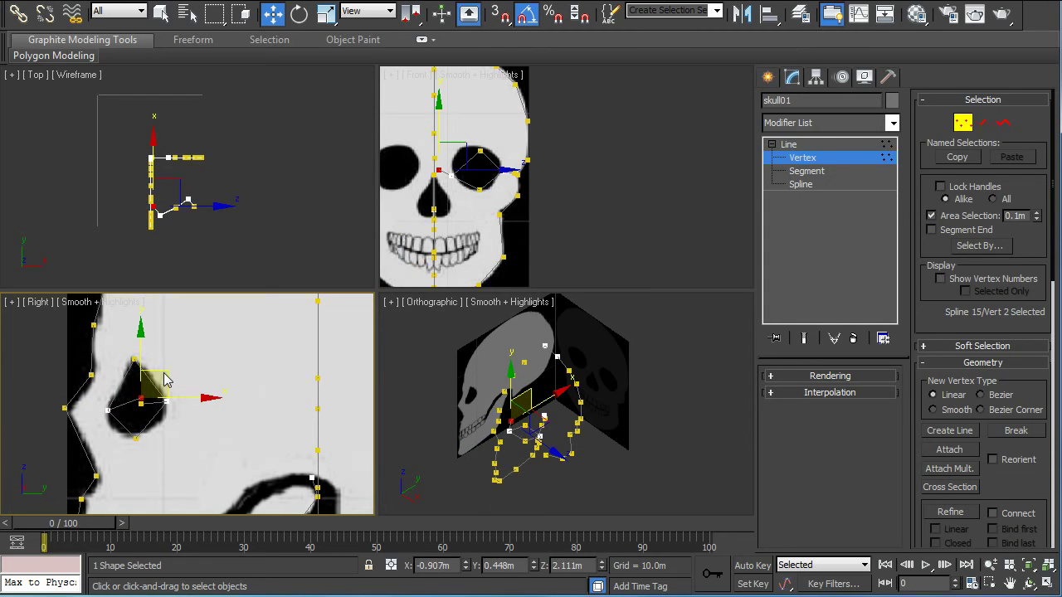
pyautogui.moveTo(164, 379); pyautogui.dragTo(122, 362)
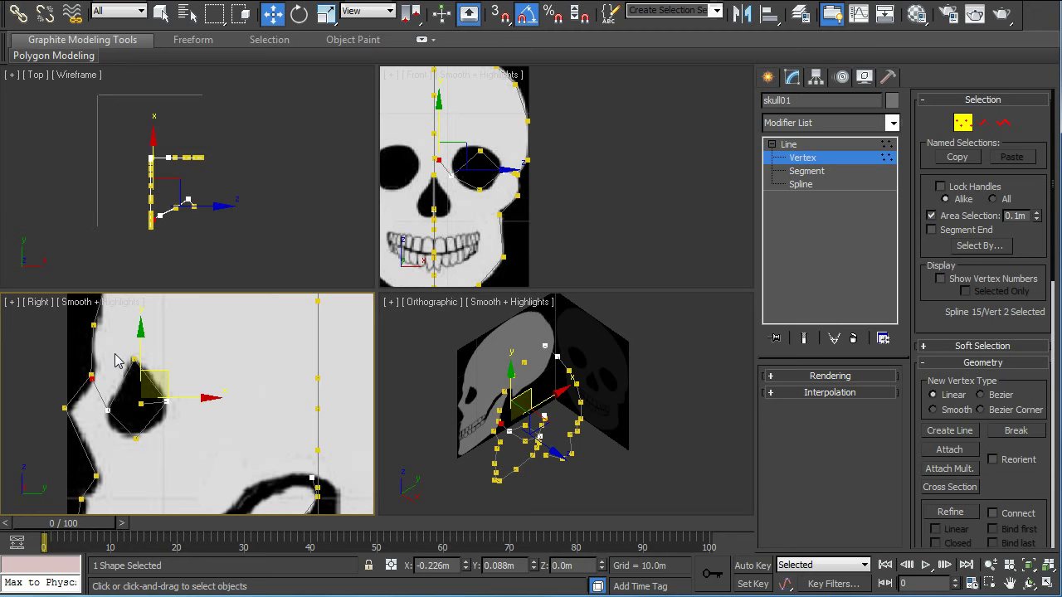
pyautogui.moveTo(116, 359); pyautogui.dragTo(118, 356)
pyautogui.click(71, 372)
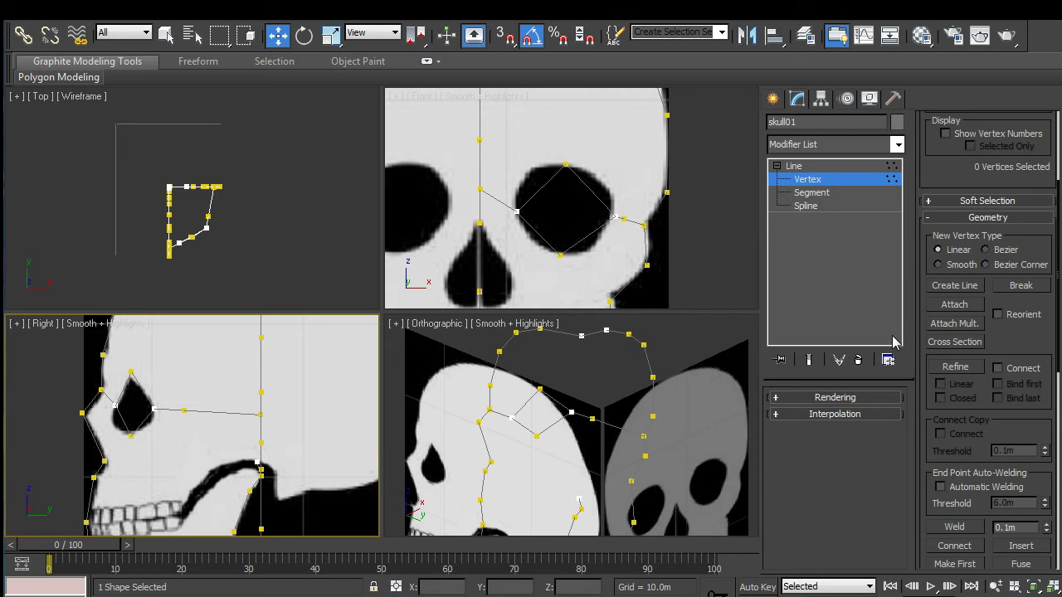
# Use Refine with Connect to link an eye vertex to the skull's side vertex
pyautogui.click(997, 367)
pyautogui.click(954, 368)
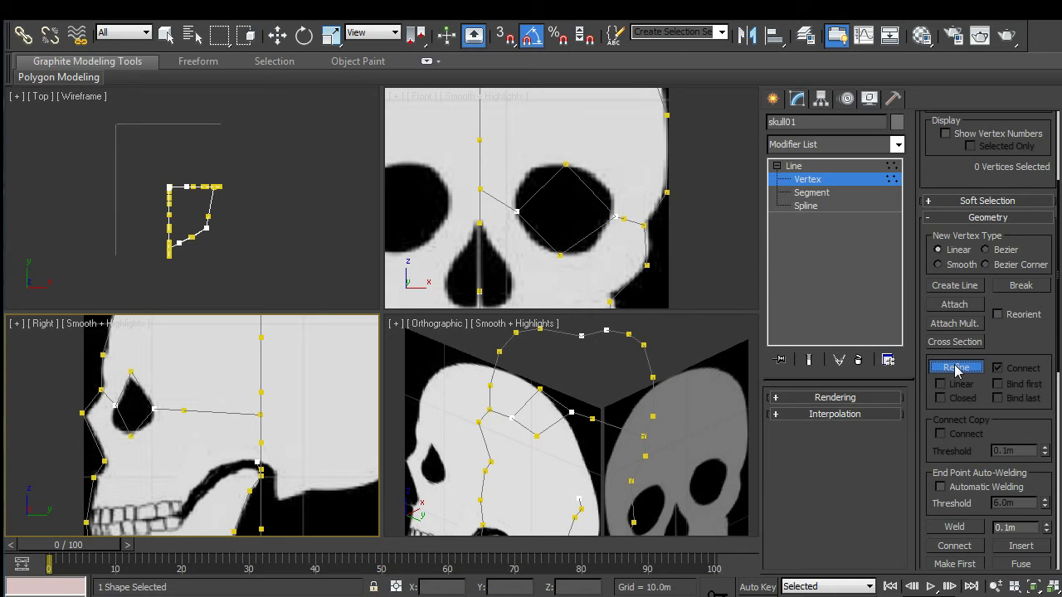
pyautogui.click(101, 399)
pyautogui.click(597, 335)
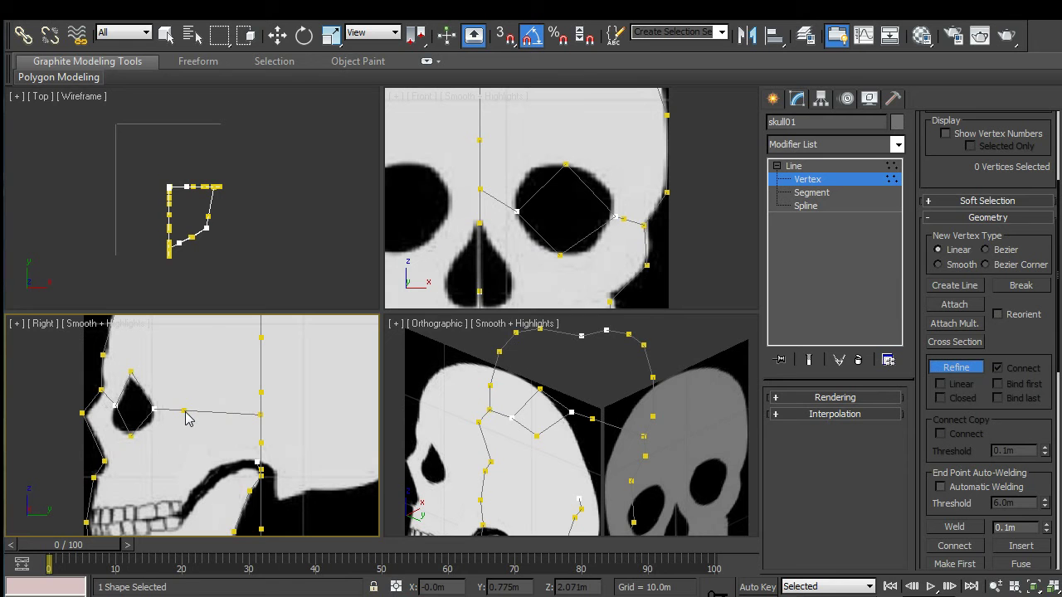
pyautogui.click(185, 417)
pyautogui.press('Return')
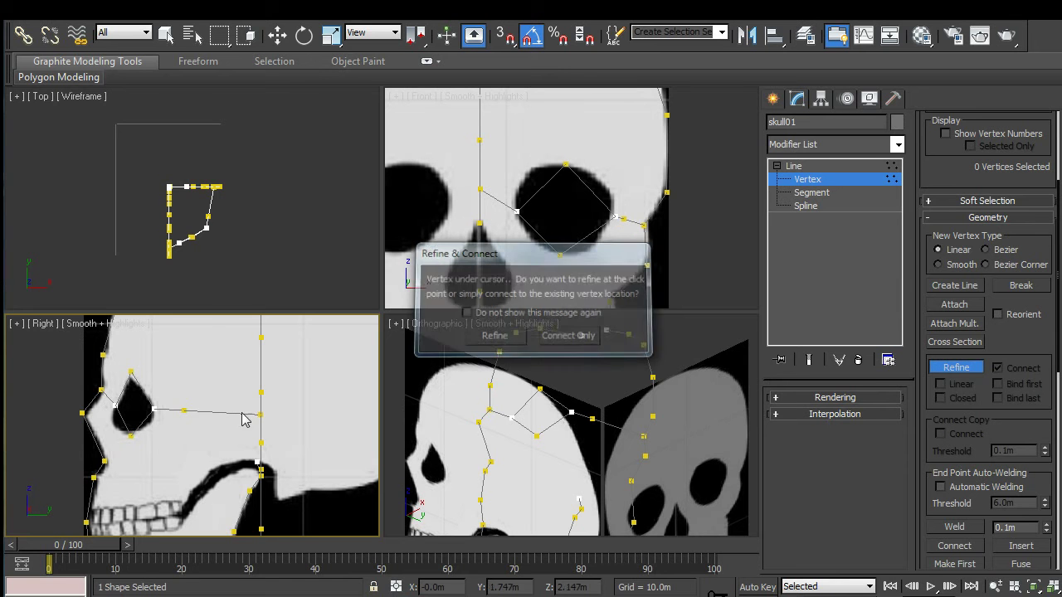
pyautogui.rightClick(187, 418)
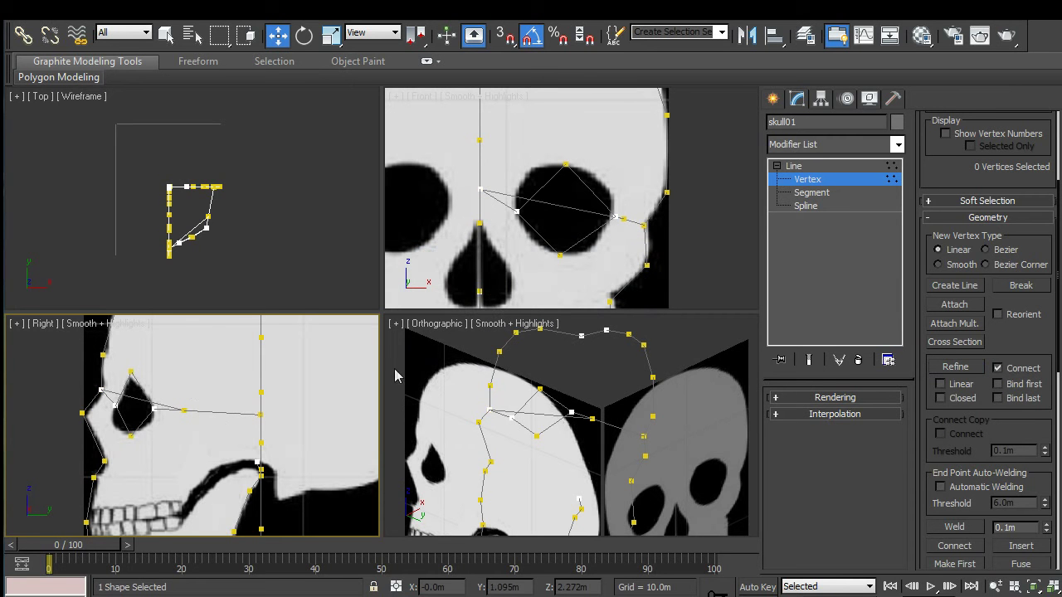
pyautogui.click(998, 368)
# Insert a vertex on the new segment and raise it to arch over the eye
pyautogui.click(940, 369)
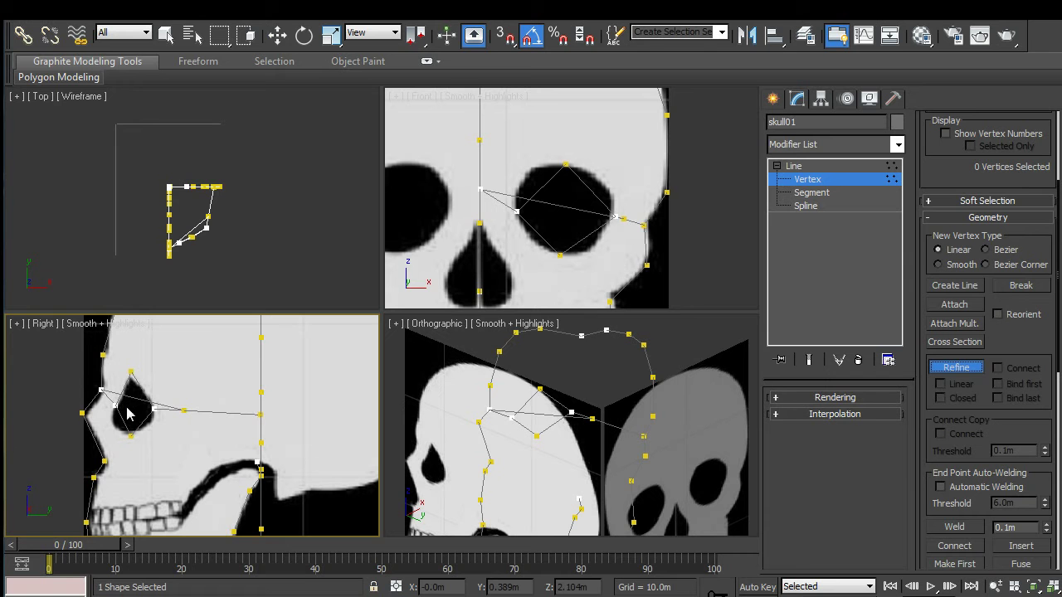
pyautogui.click(134, 399)
pyautogui.rightClick(138, 402)
pyautogui.click(139, 402)
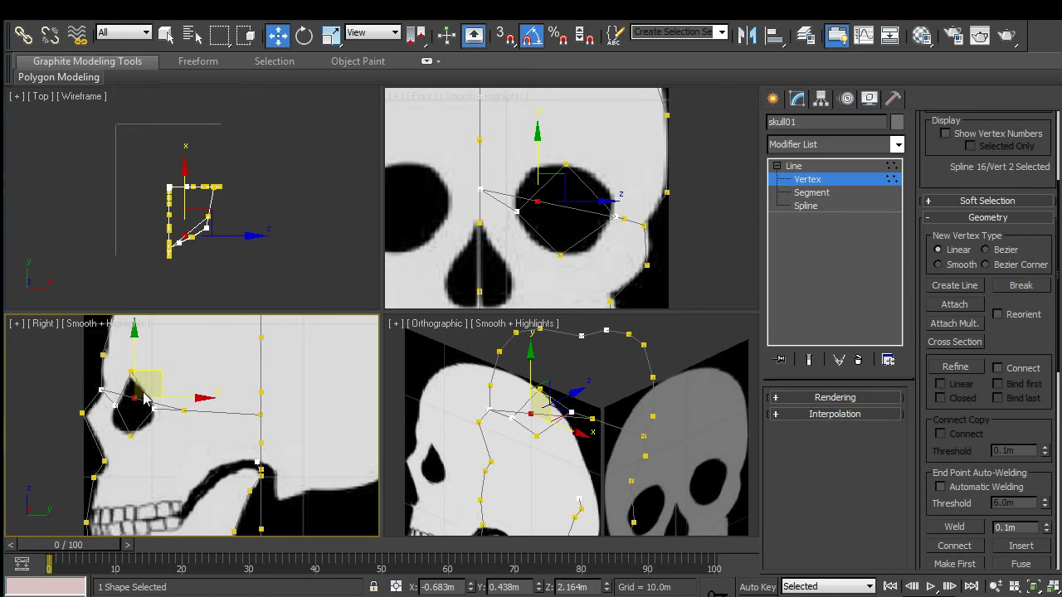
pyautogui.moveTo(160, 378); pyautogui.dragTo(168, 335)
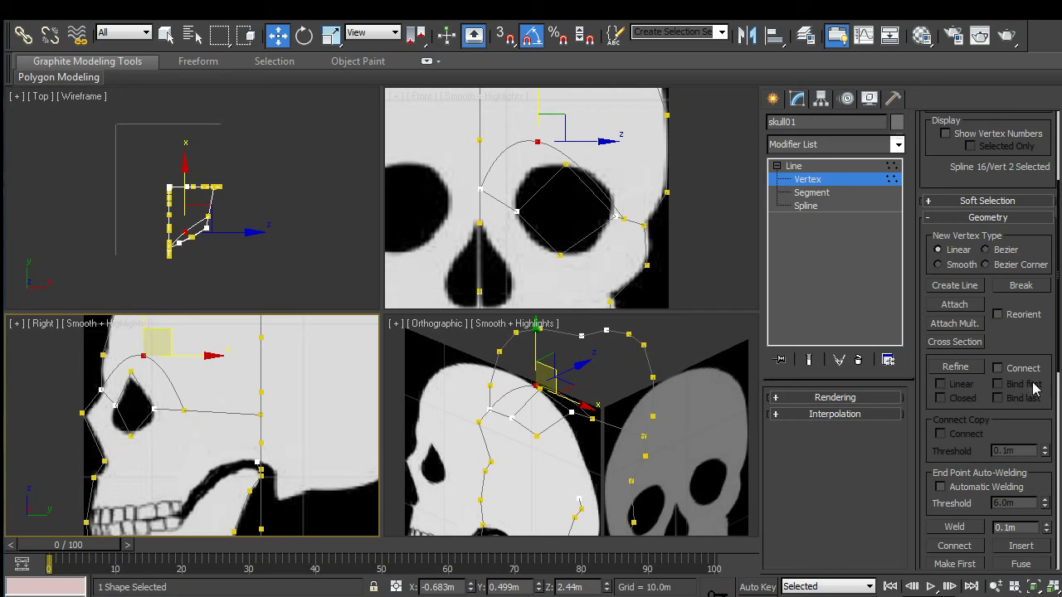
# Move the arch vertex up and outward toward the skull's crown in the Front view
pyautogui.click(998, 369)
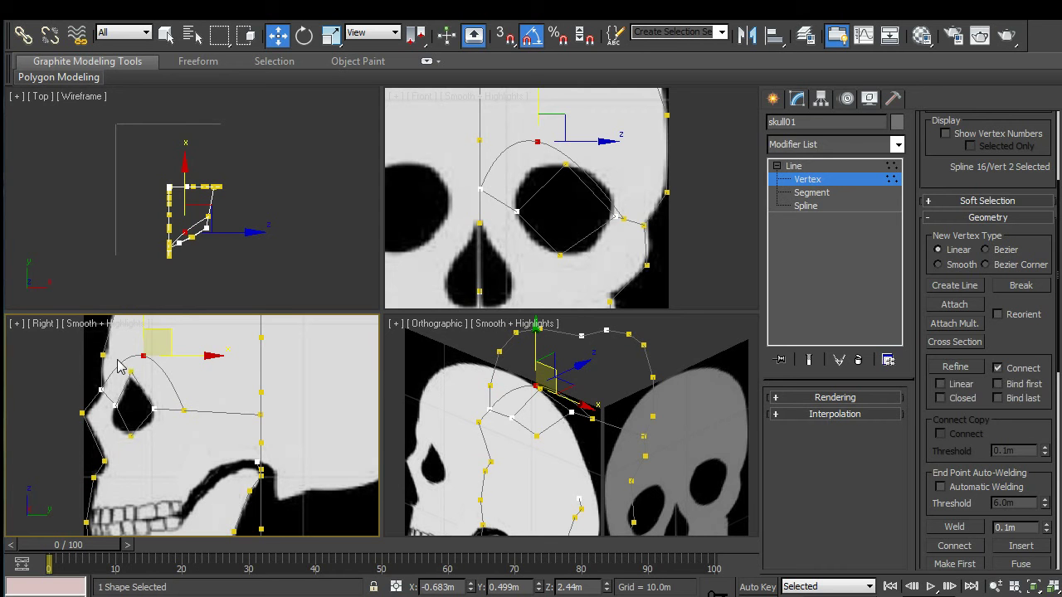
pyautogui.click(567, 127)
pyautogui.moveTo(562, 120); pyautogui.dragTo(599, 105)
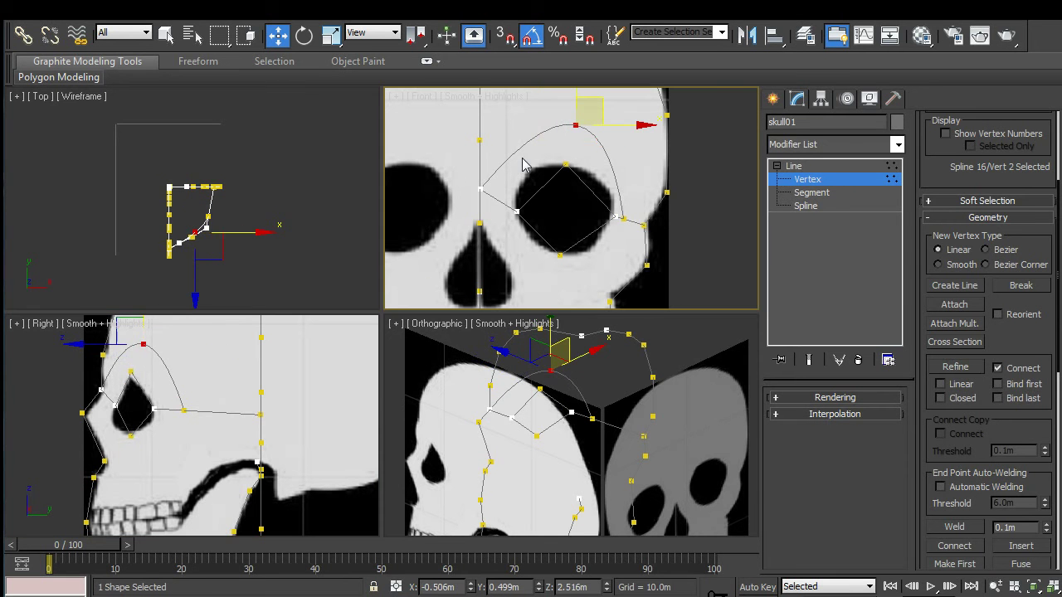
pyautogui.click(959, 368)
pyautogui.rightClick(1007, 378)
pyautogui.click(1004, 370)
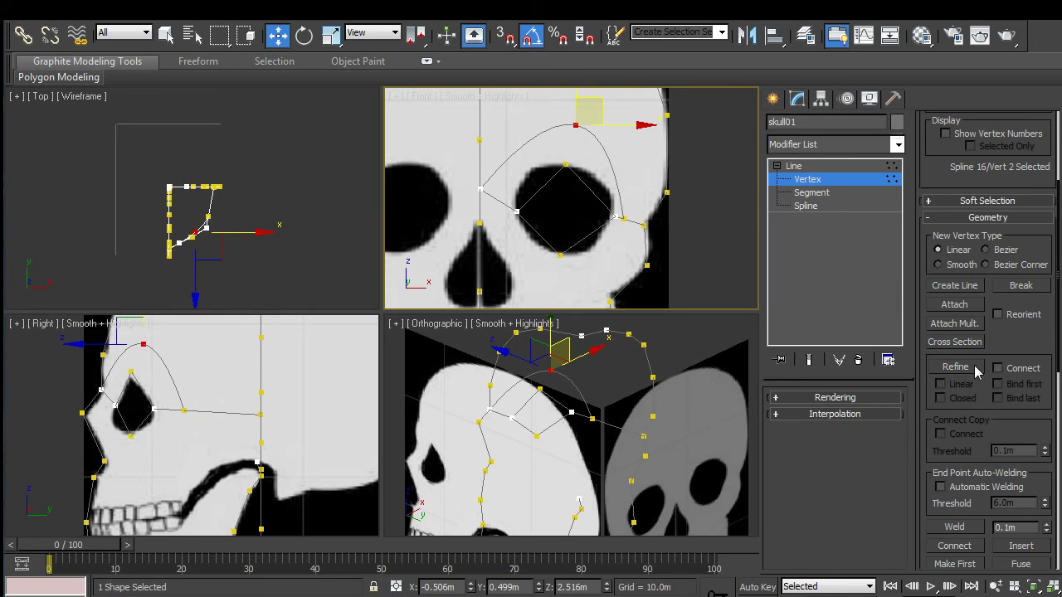
# Refine five vertices onto the arch, eye diamond, cheek curve and lower-left eye edge
pyautogui.click(955, 367)
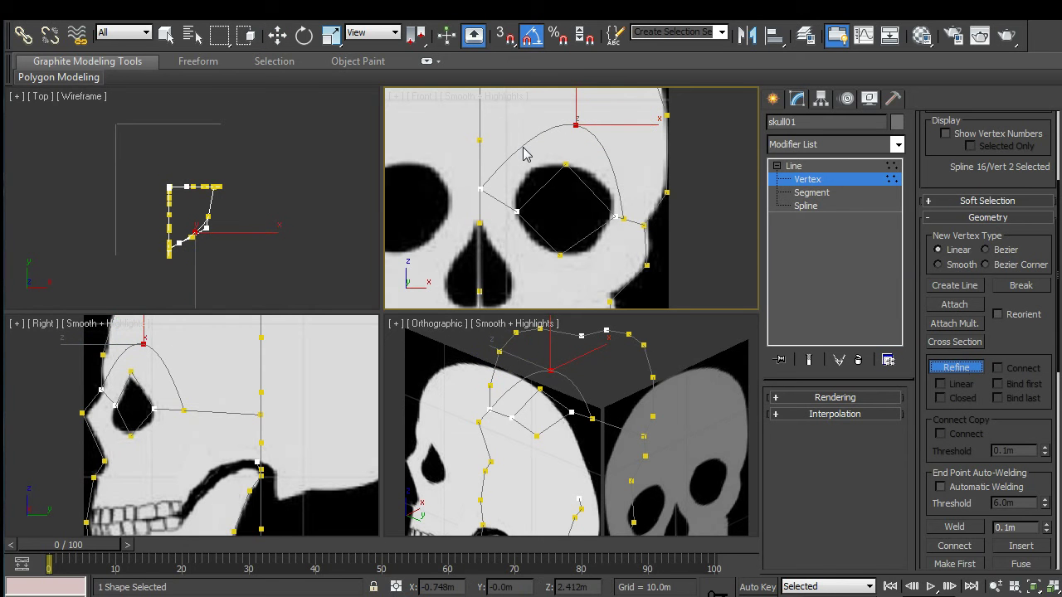
pyautogui.click(523, 148)
pyautogui.click(605, 166)
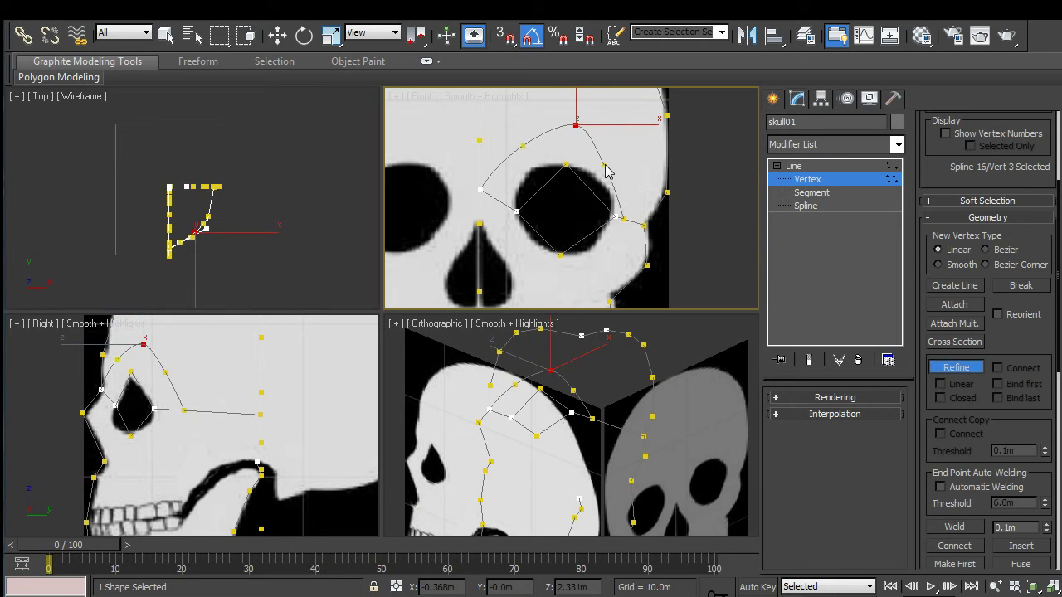
pyautogui.click(643, 224)
pyautogui.click(540, 190)
pyautogui.click(538, 233)
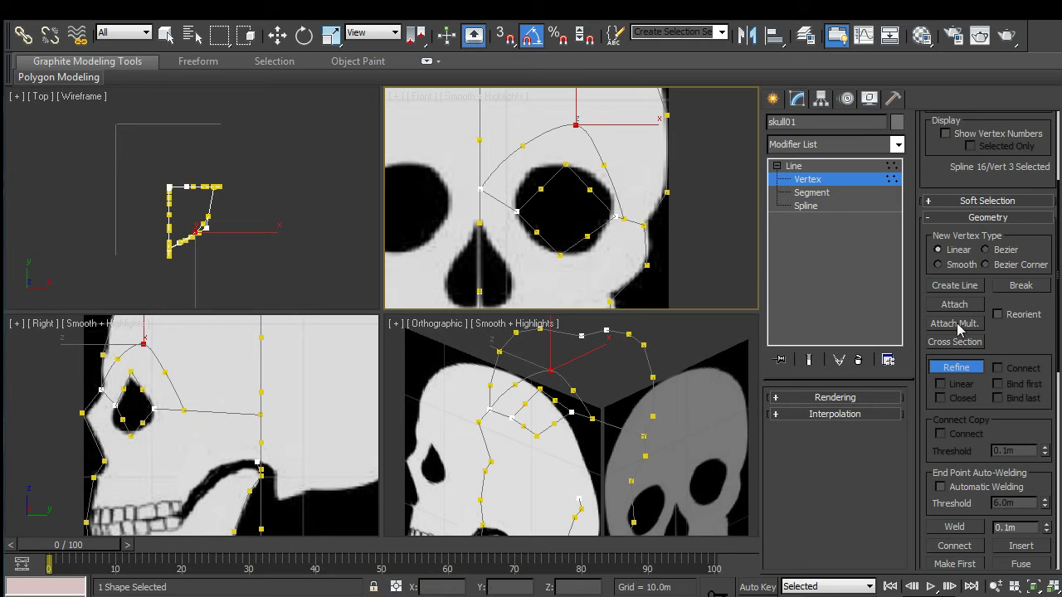
# Link two existing eye vertices with a new segment using Refine with Connect Only
pyautogui.click(997, 368)
pyautogui.click(101, 397)
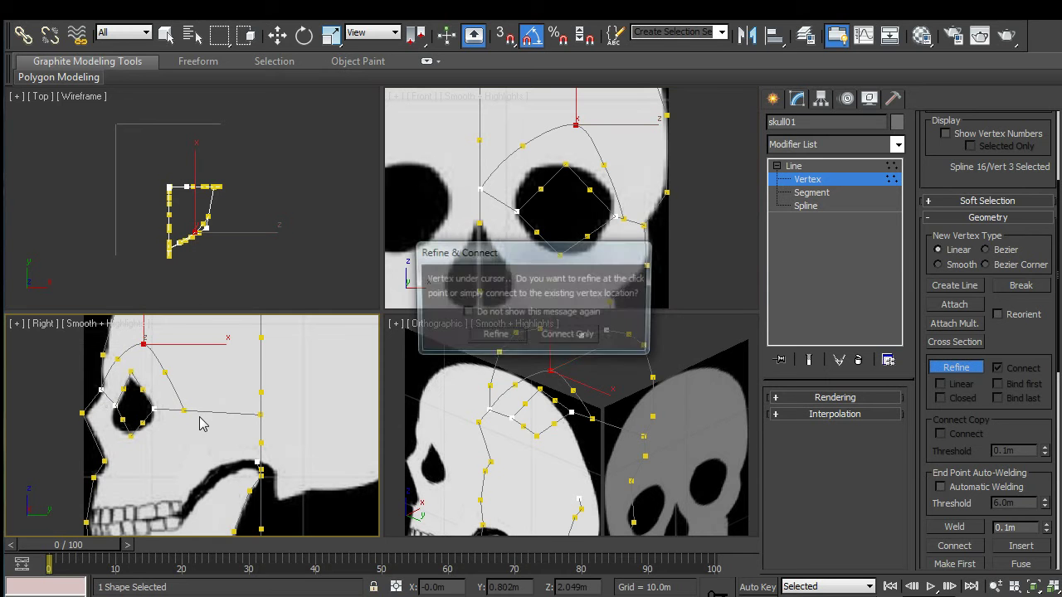
pyautogui.click(569, 335)
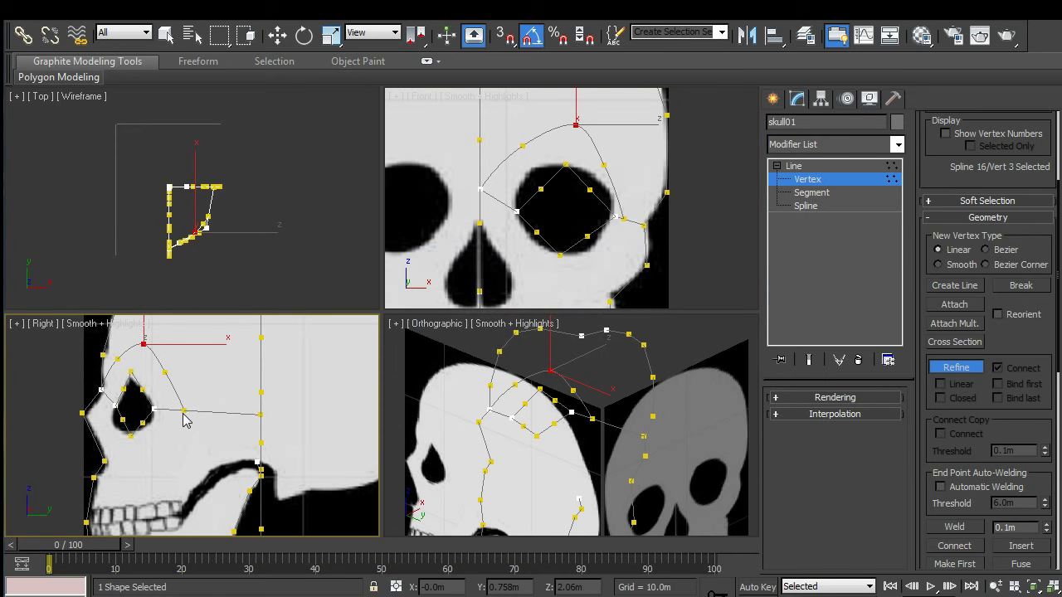
pyautogui.click(183, 412)
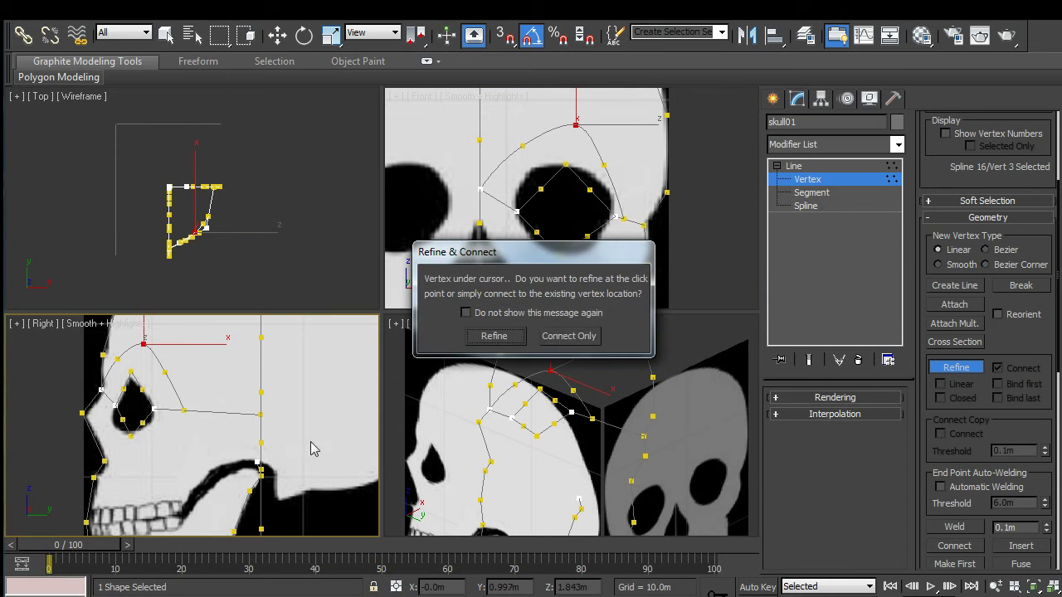
pyautogui.click(569, 335)
pyautogui.press('w')
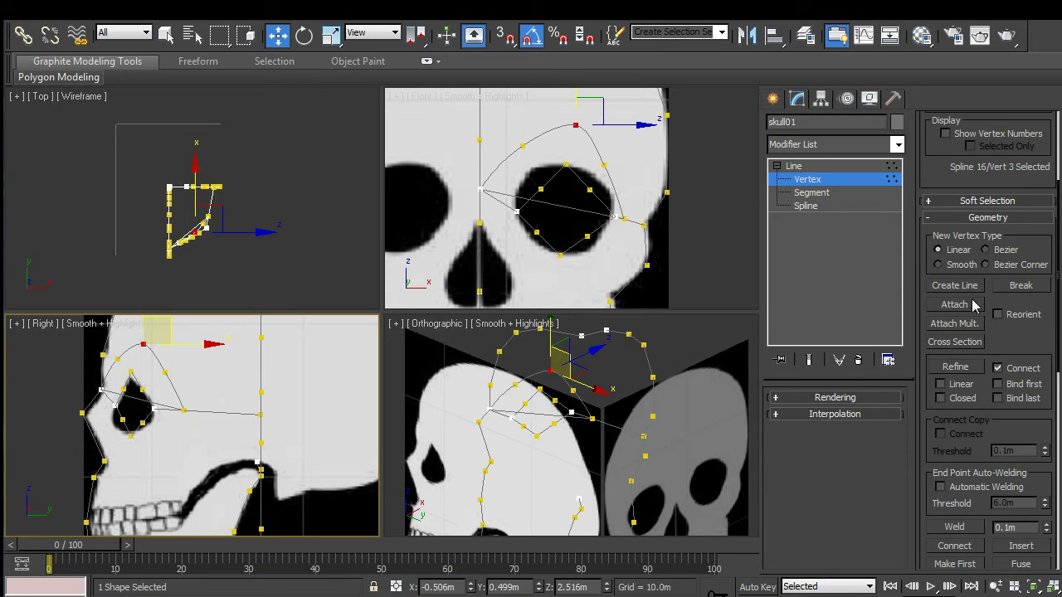
# Refine a vertex on the new segment and pull it down below the eye
pyautogui.click(996, 367)
pyautogui.click(955, 367)
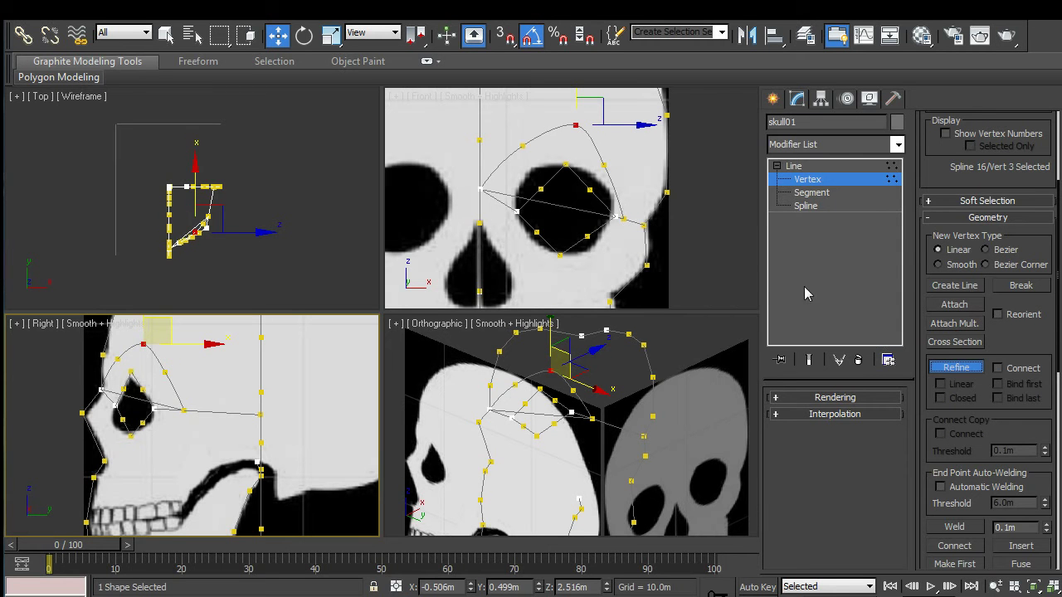
pyautogui.click(569, 209)
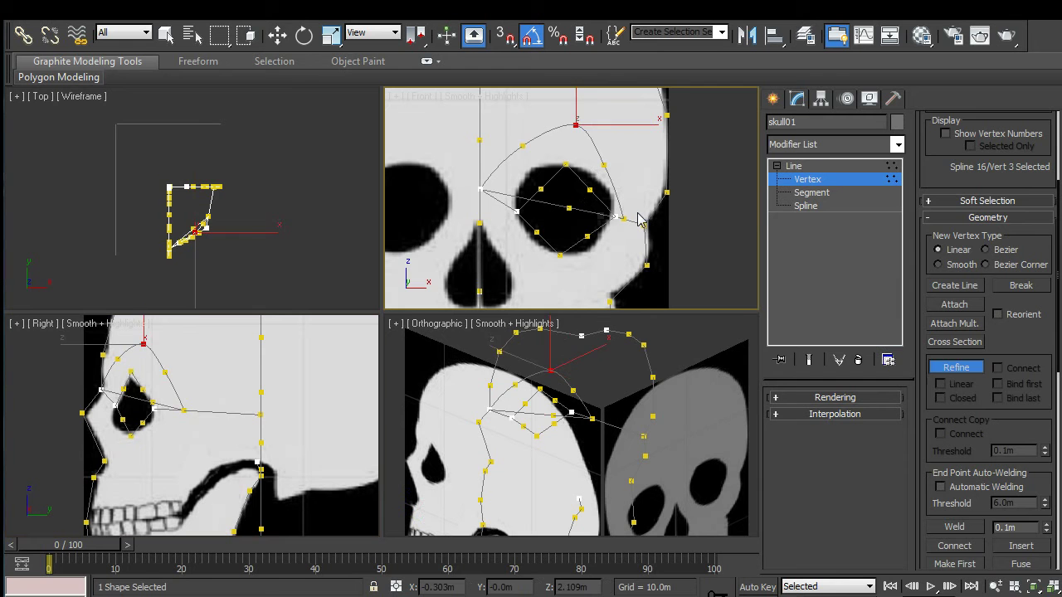
pyautogui.rightClick(569, 216)
pyautogui.press('w')
pyautogui.click(569, 209)
pyautogui.moveTo(603, 193); pyautogui.dragTo(583, 271)
pyautogui.moveTo(628, 225); pyautogui.dragTo(657, 208)
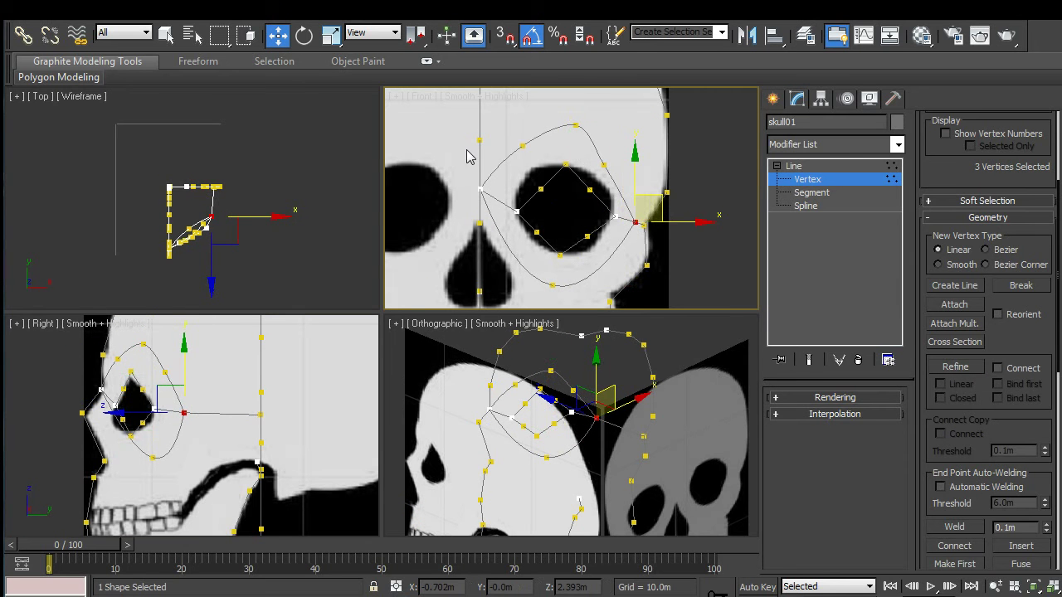
pyautogui.click(690, 268)
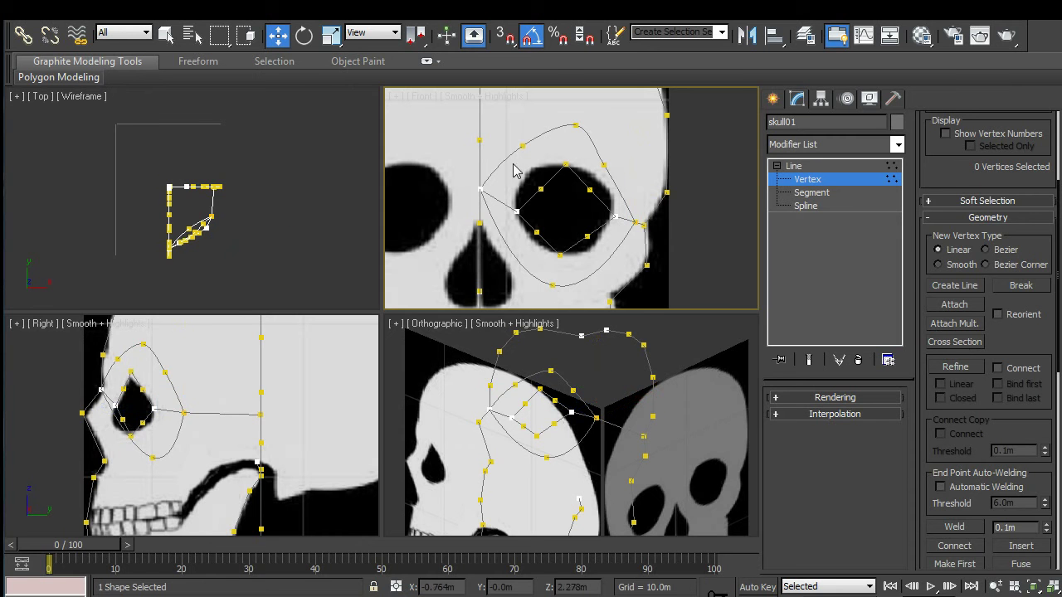
# Add two vertices on the lower eye curve and convert the eye vertices to Corner
pyautogui.click(967, 368)
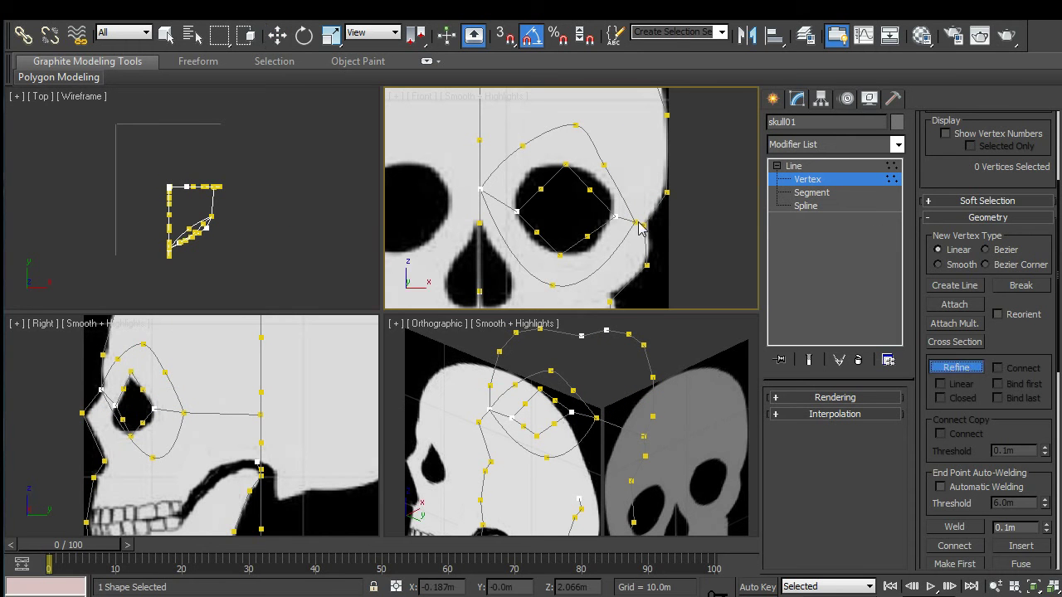
pyautogui.click(515, 261)
pyautogui.click(596, 259)
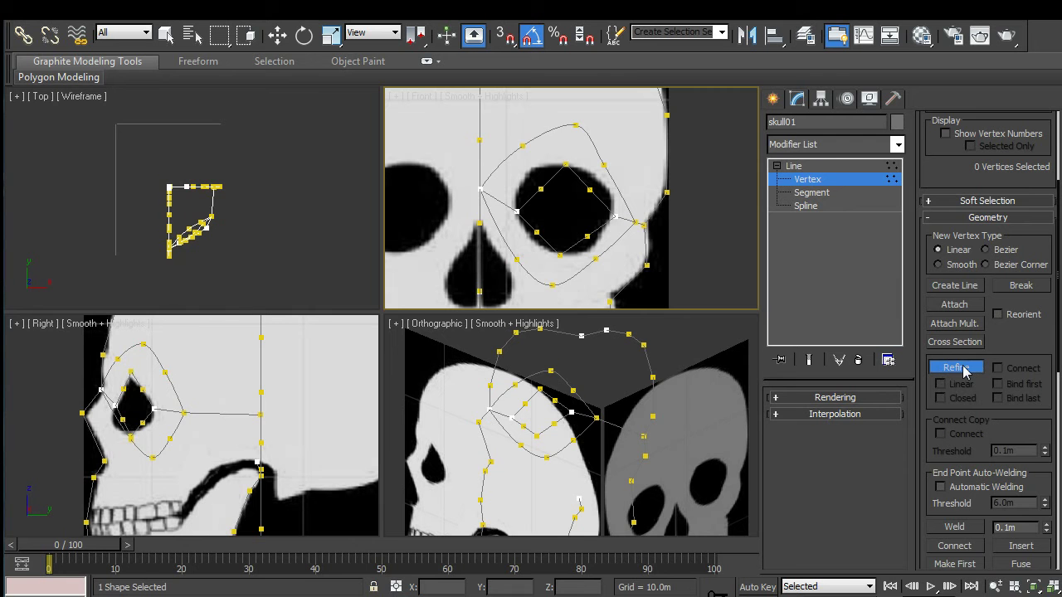
pyautogui.press('w')
pyautogui.moveTo(462, 124); pyautogui.dragTo(685, 292)
pyautogui.rightClick(594, 198)
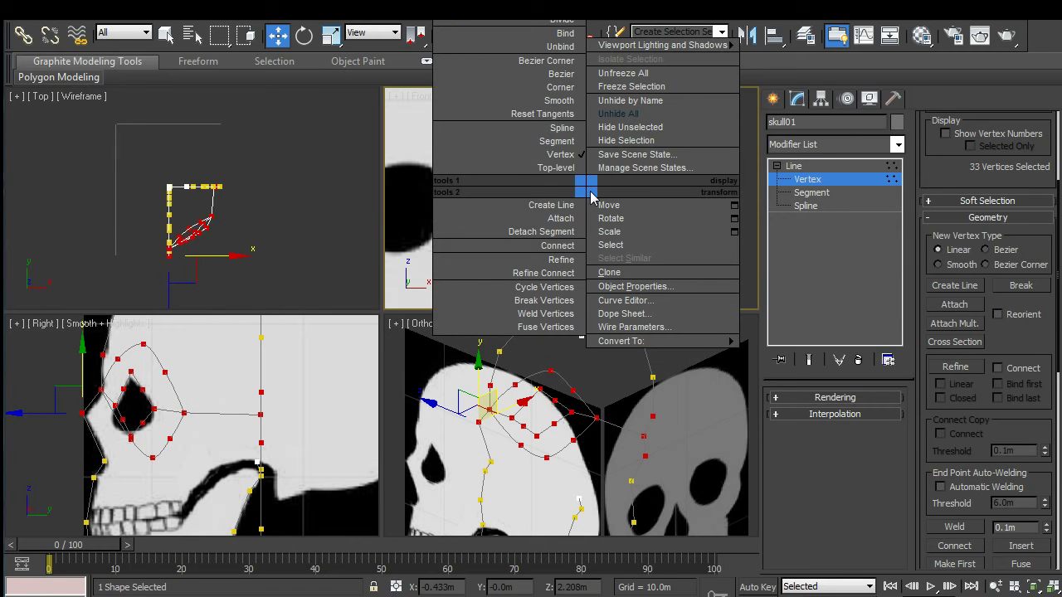
pyautogui.click(560, 87)
pyautogui.press('z')
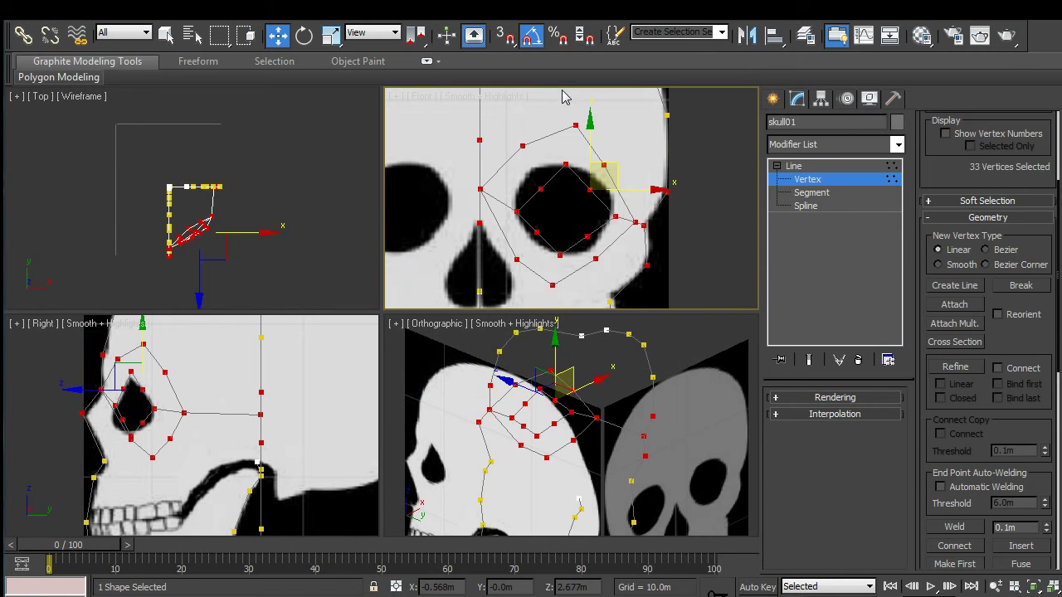
# Shift the vertex above the eye to the right in the front view
pyautogui.click(604, 166)
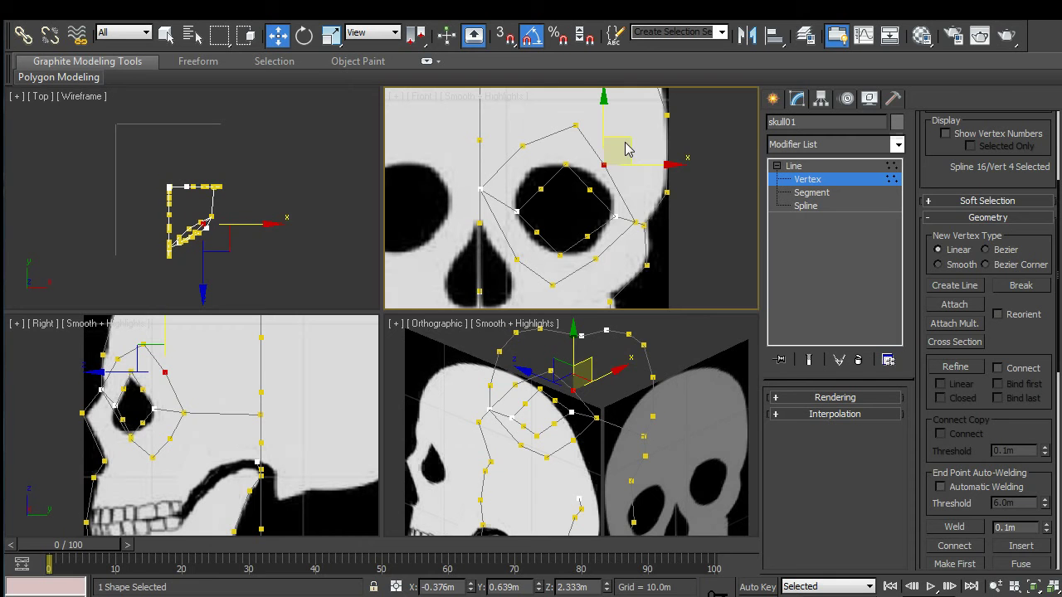
pyautogui.moveTo(627, 155); pyautogui.dragTo(645, 155)
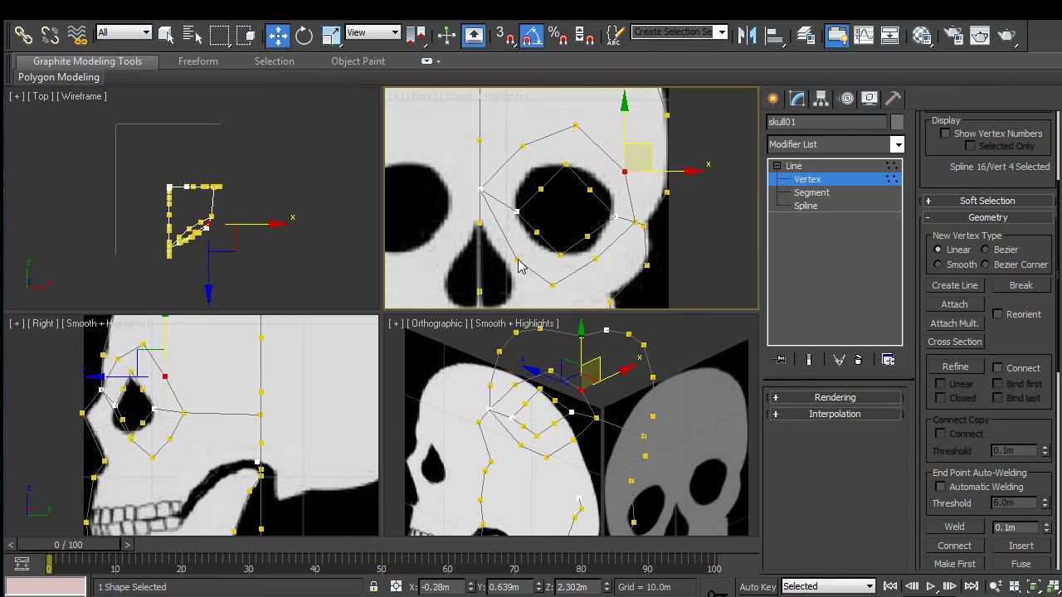
pyautogui.scroll(5, 116, 422)
pyautogui.scroll(-3, 343, 486)
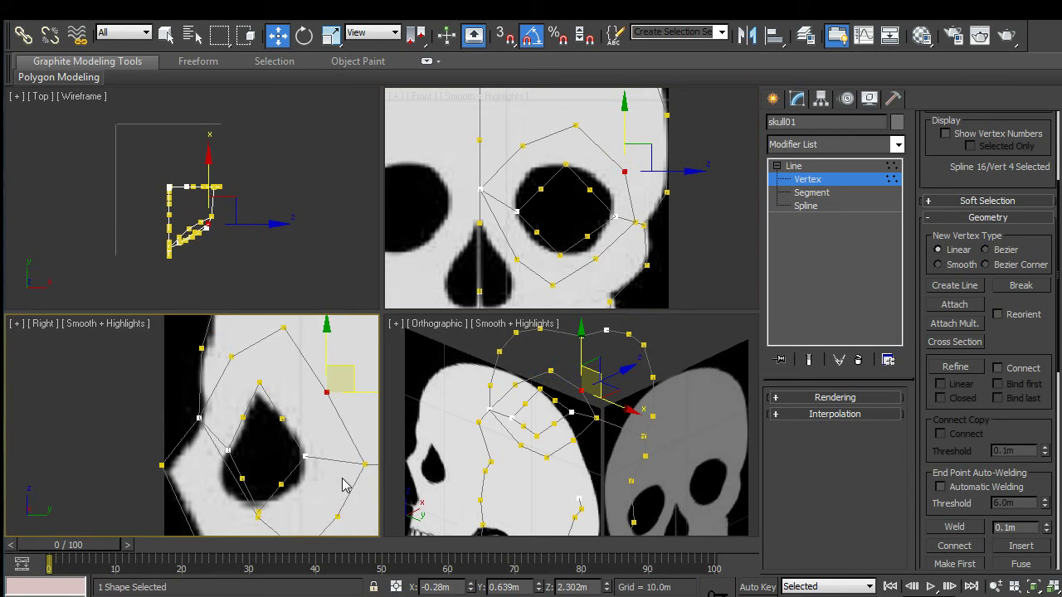
pyautogui.moveTo(343, 486); pyautogui.dragTo(285, 456, button='middle')
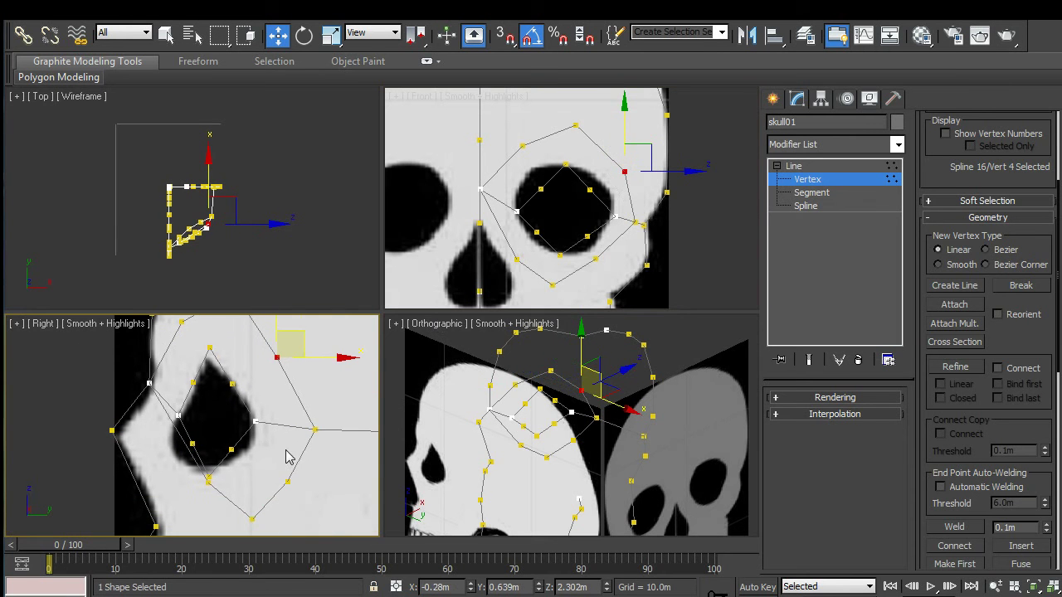
# Move the side-view cage vertices onto the eye socket contour
pyautogui.click(515, 262)
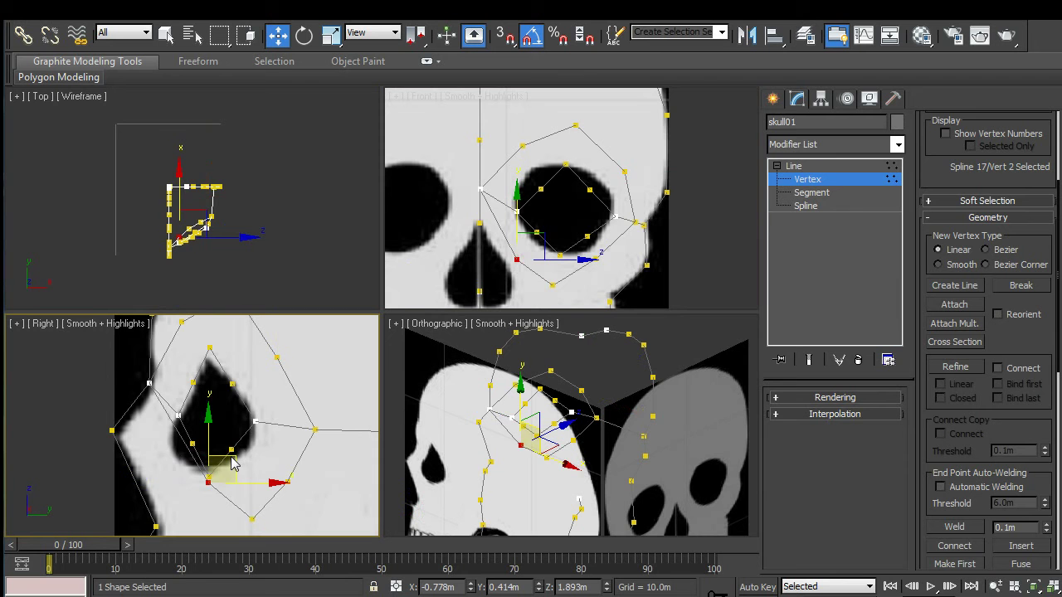
pyautogui.moveTo(237, 463); pyautogui.dragTo(193, 451)
pyautogui.click(193, 444)
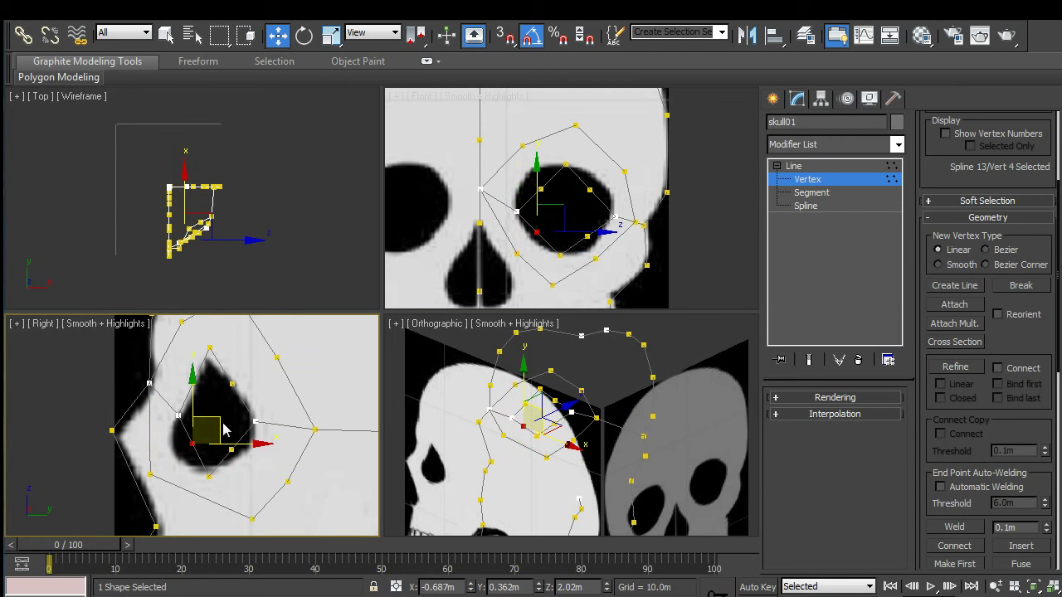
pyautogui.click(231, 449)
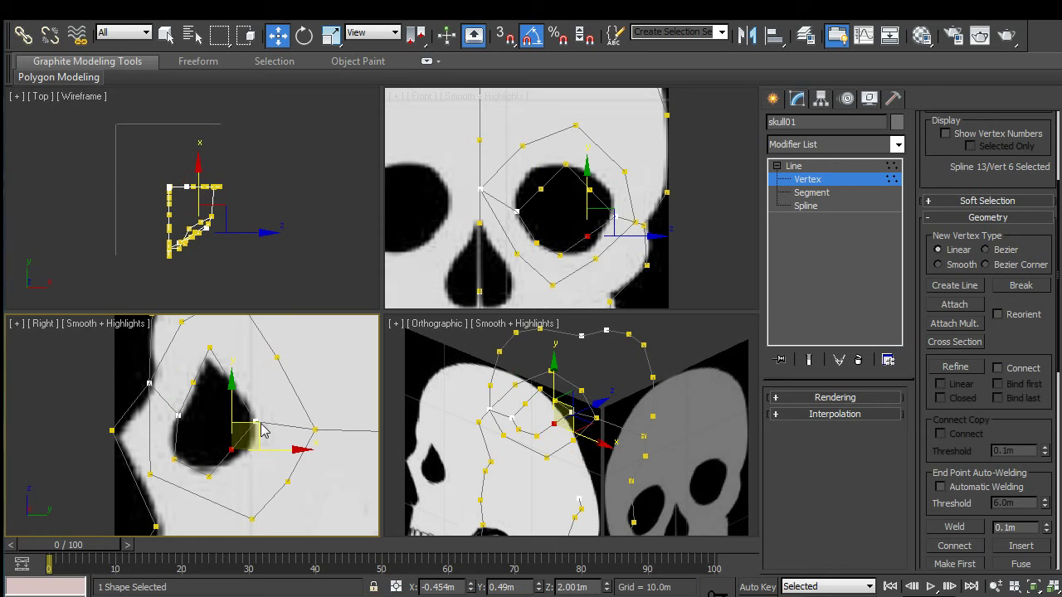
pyautogui.moveTo(262, 429); pyautogui.dragTo(274, 449)
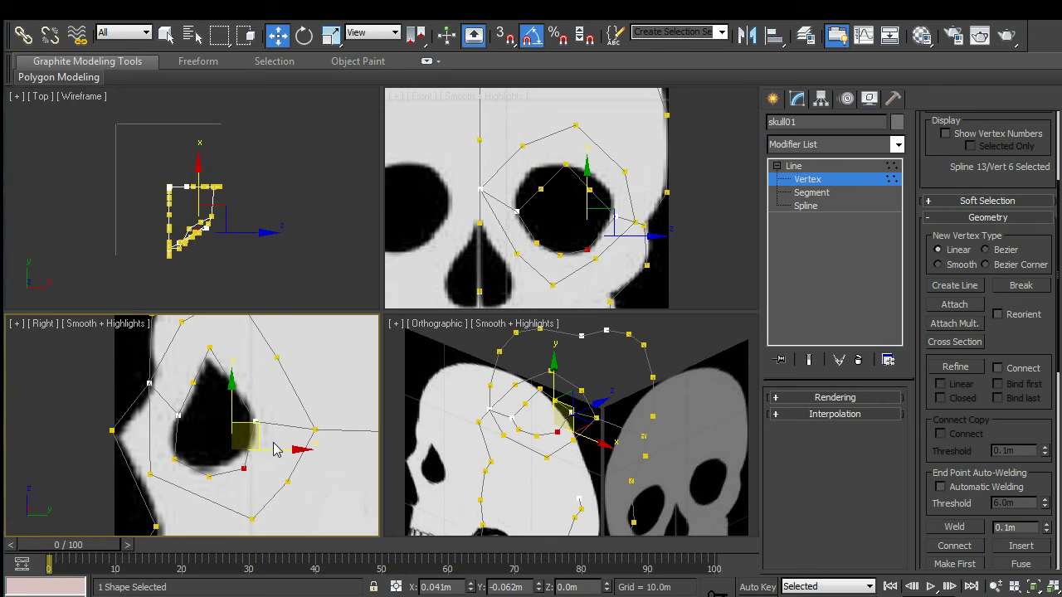
pyautogui.click(304, 414)
# Nudge two vertices above the socket upward along the rim
pyautogui.click(540, 191)
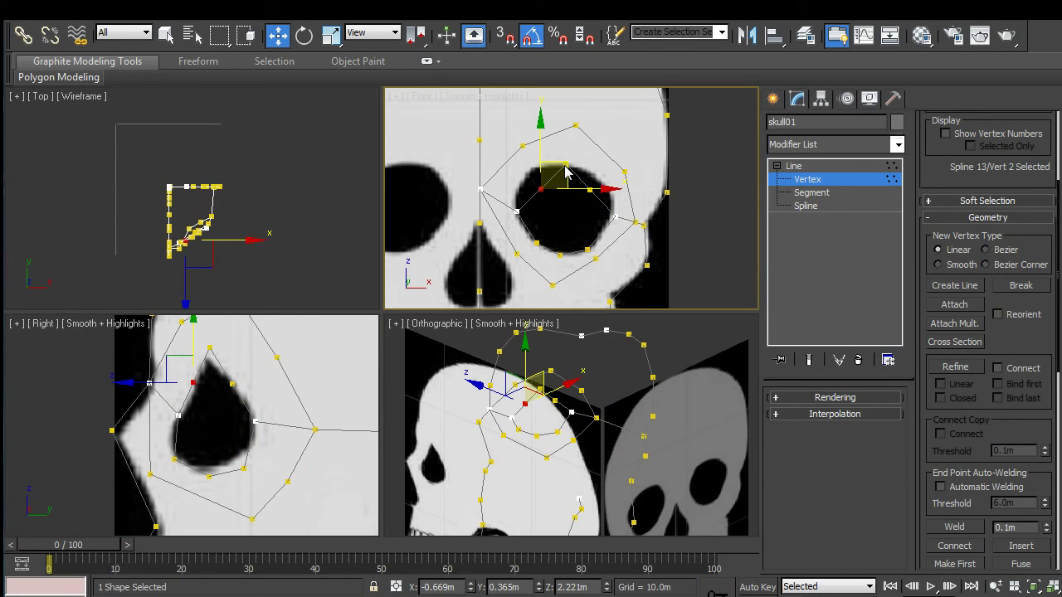
pyautogui.moveTo(540, 191); pyautogui.dragTo(531, 171)
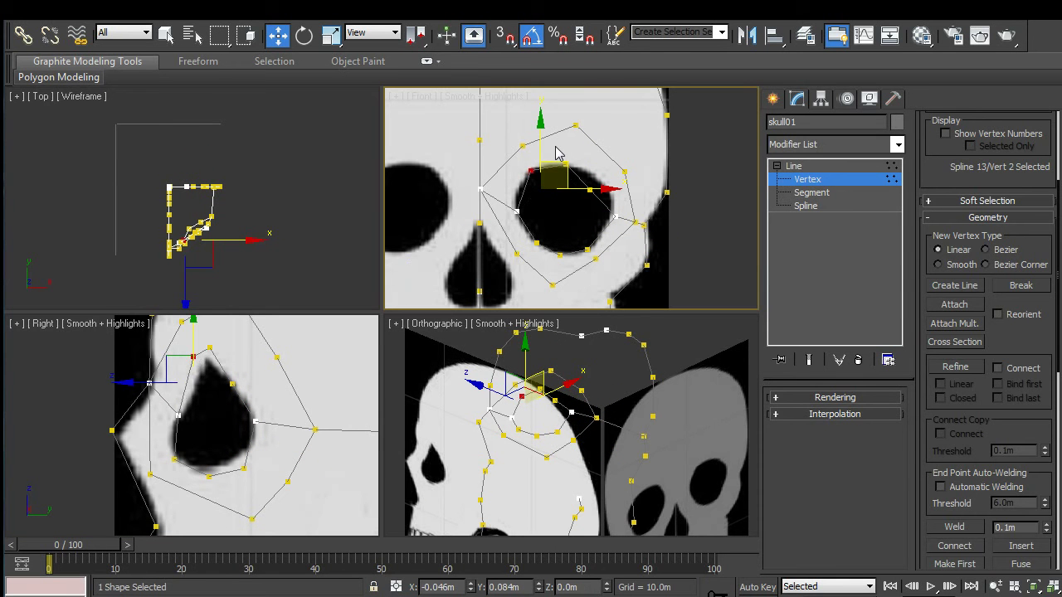
pyautogui.click(590, 190)
pyautogui.moveTo(614, 173); pyautogui.dragTo(628, 165)
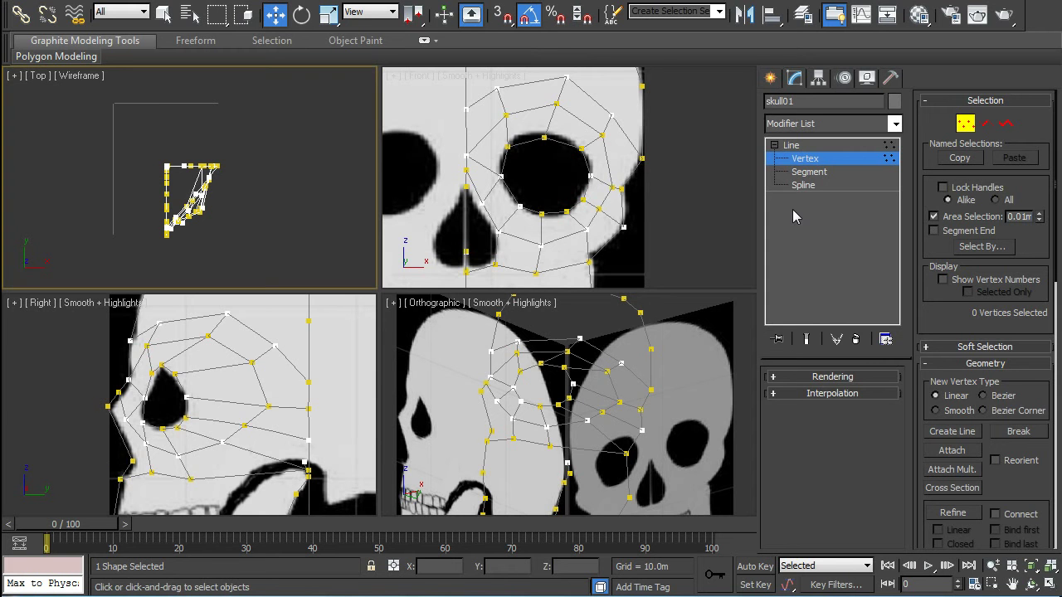
# Patch skull01's spline cage with a Surface modifier set to Flip Normals
pyautogui.click(803, 148)
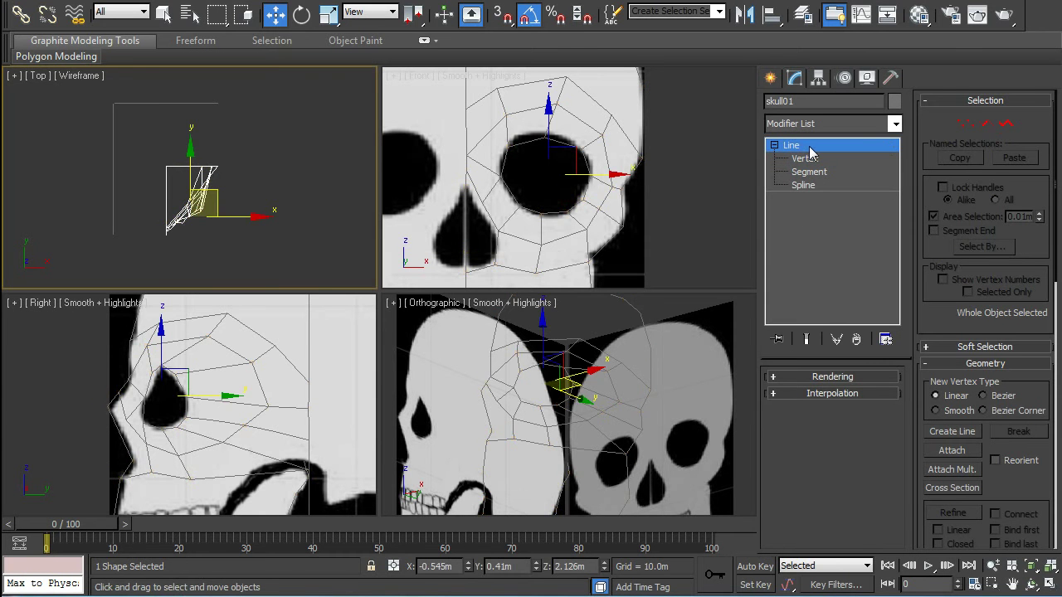
pyautogui.click(895, 125)
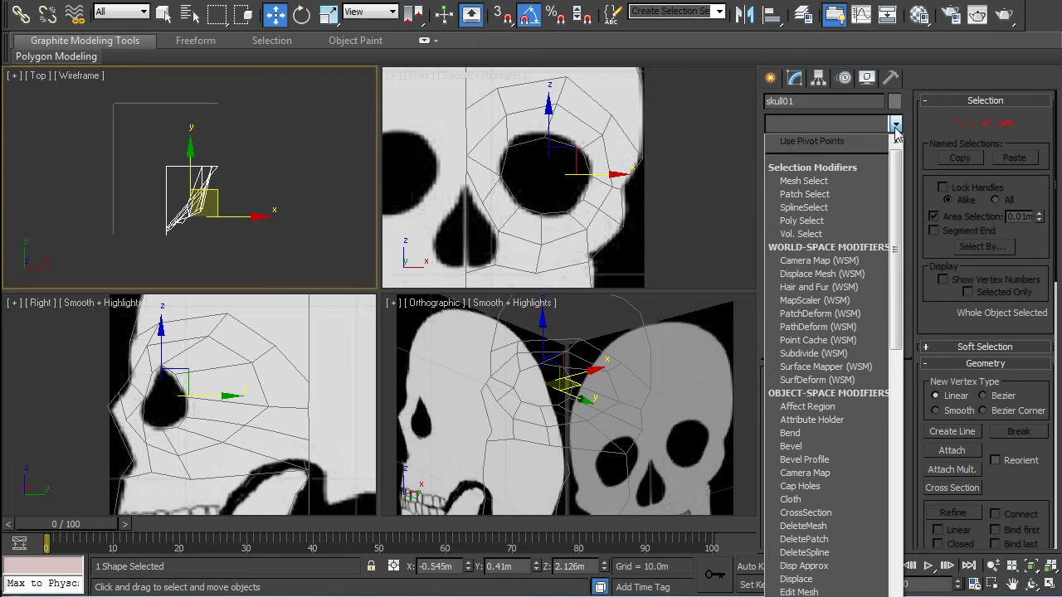
pyautogui.press('s')
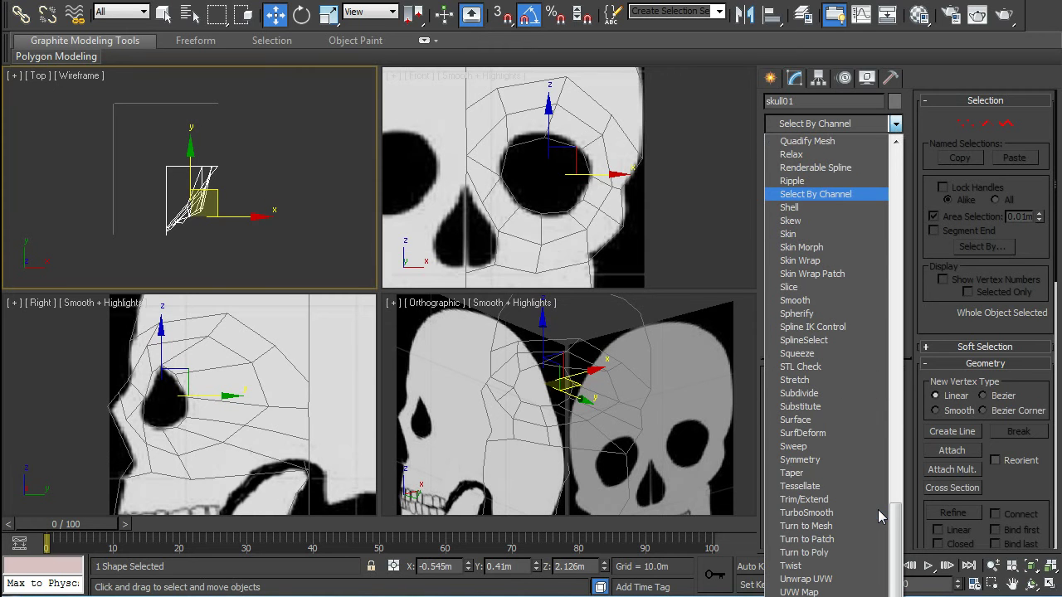
pyautogui.click(827, 423)
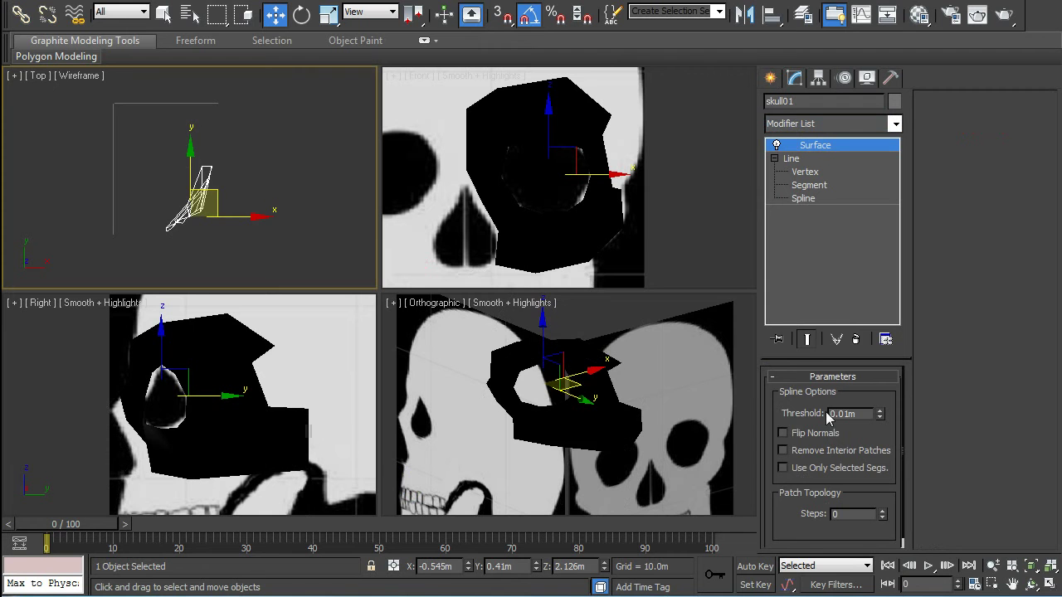
pyautogui.click(783, 432)
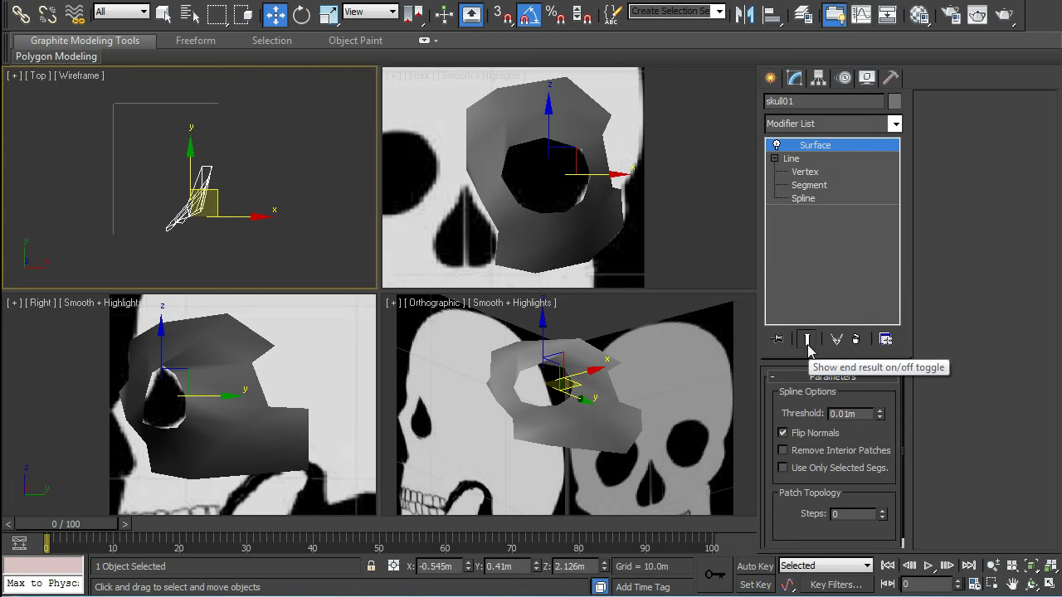
pyautogui.click(799, 172)
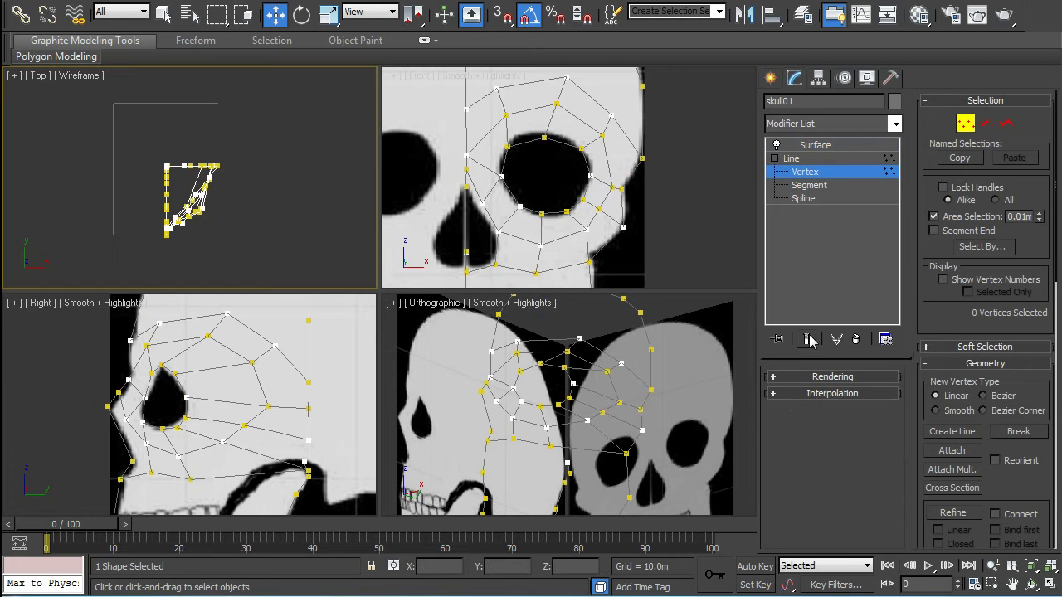
# Turn on Show End Result and activate Refine with Connect checked
pyautogui.click(808, 340)
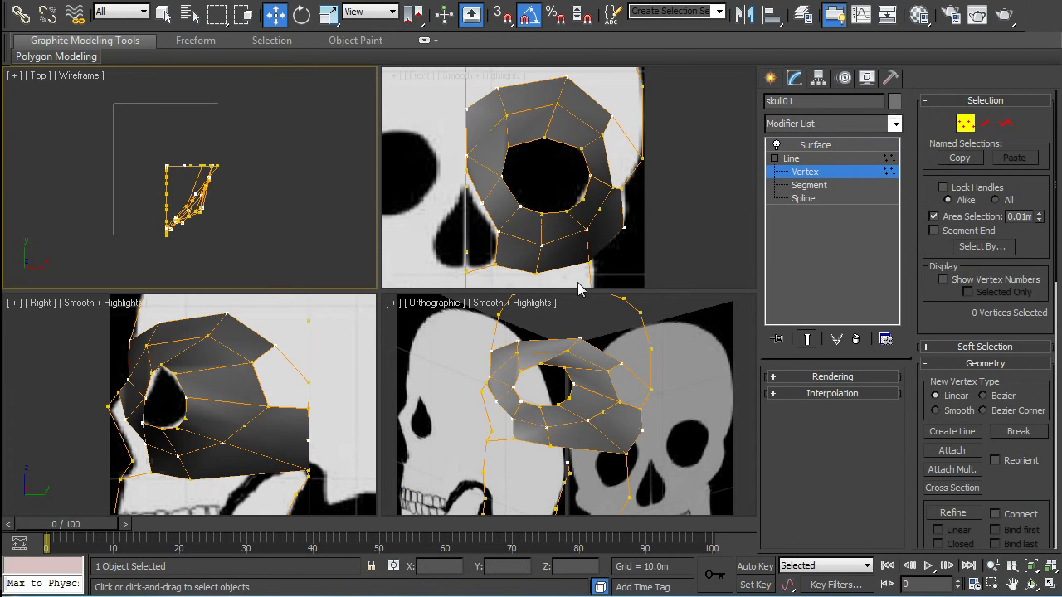
pyautogui.scroll(8, 639, 426)
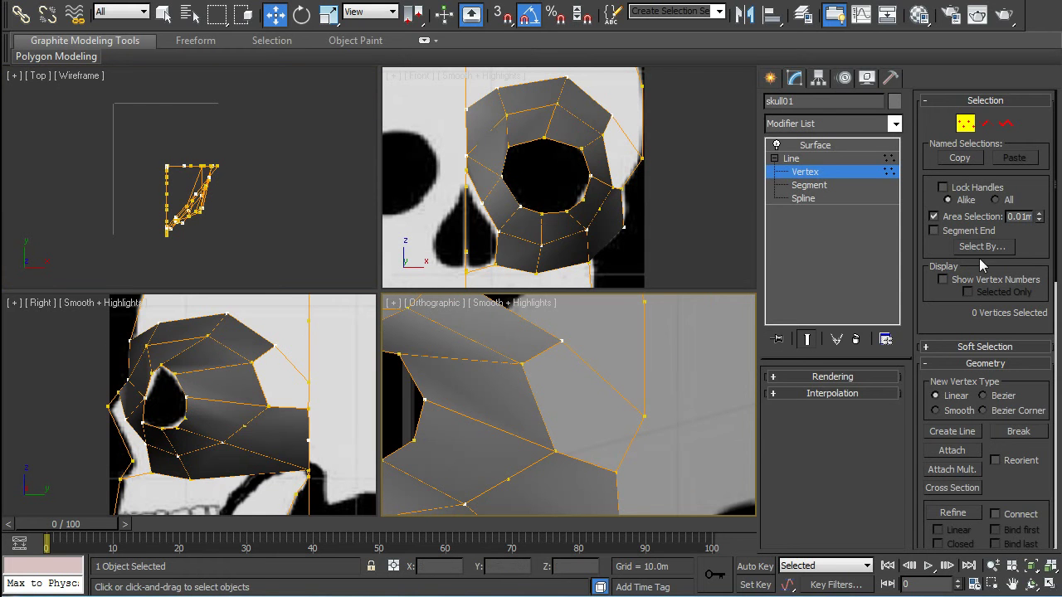
pyautogui.scroll(-1, 923, 329)
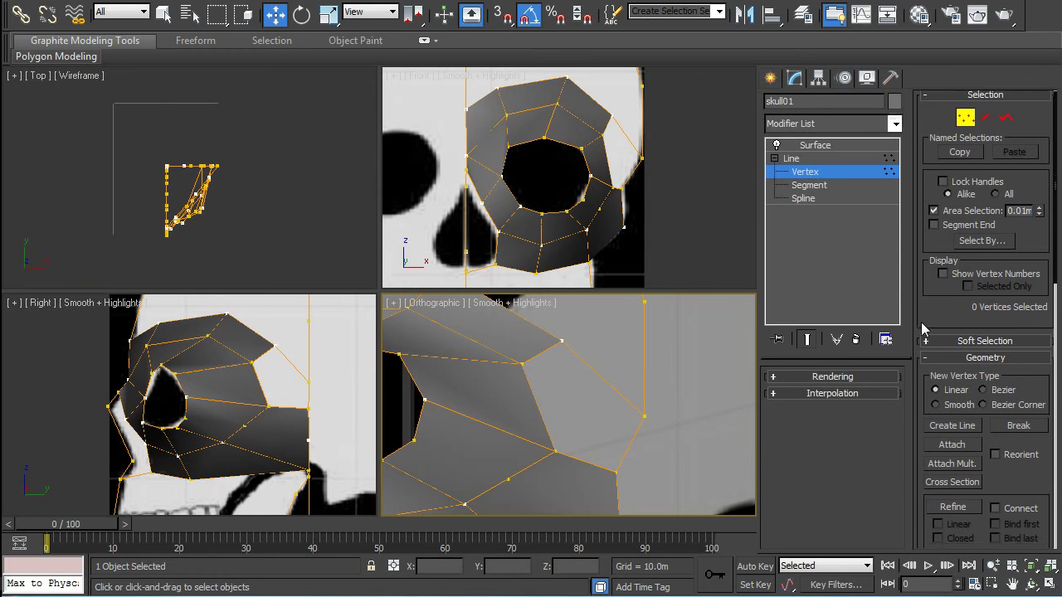
pyautogui.scroll(-5, 923, 328)
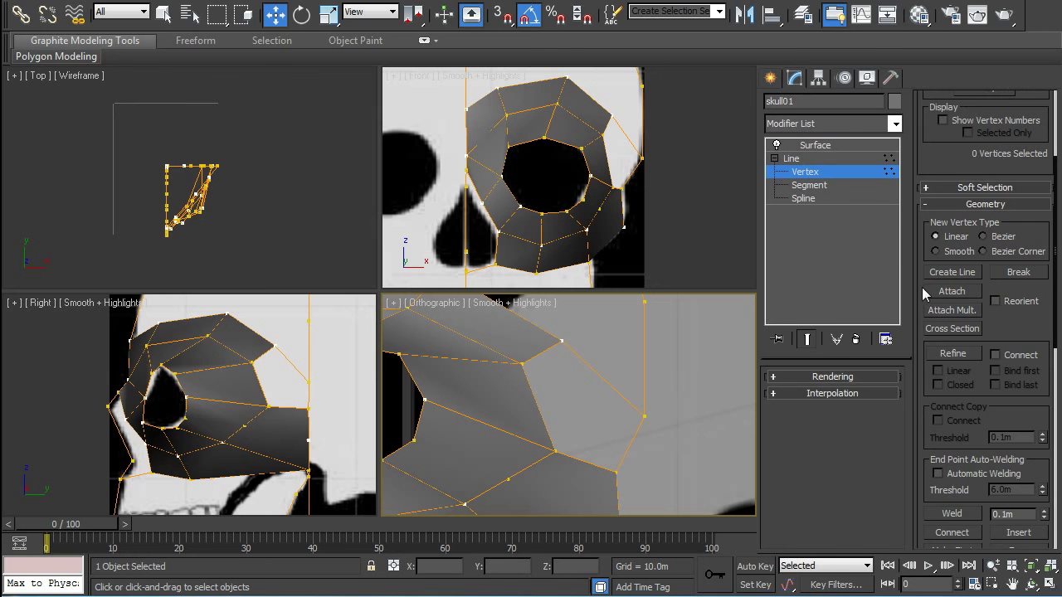
pyautogui.click(994, 354)
pyautogui.click(952, 354)
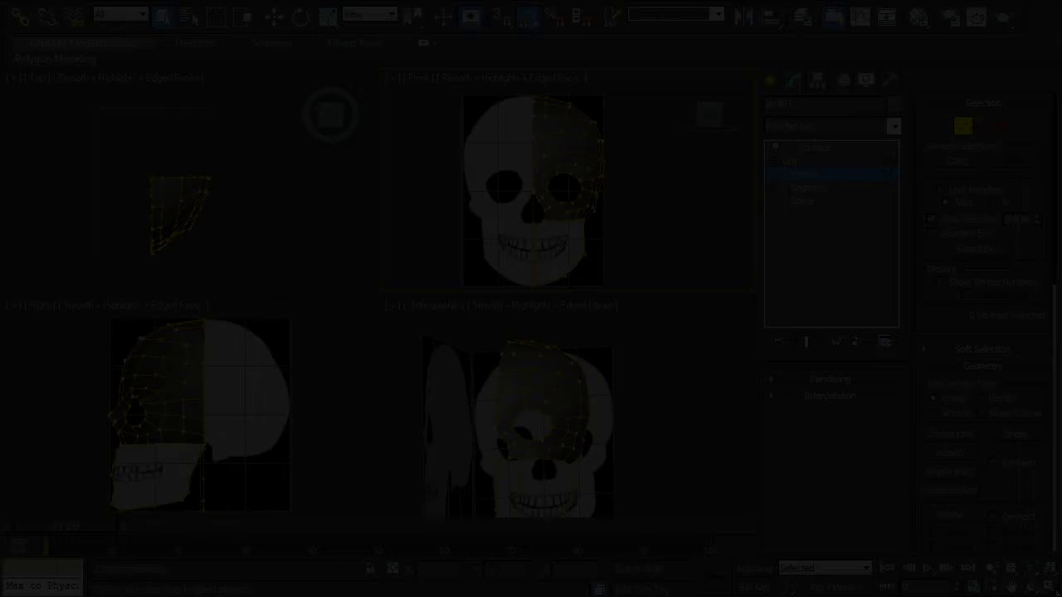
# Maximize the Orthographic viewport and orbit it round to the skull's right side
pyautogui.click(709, 483)
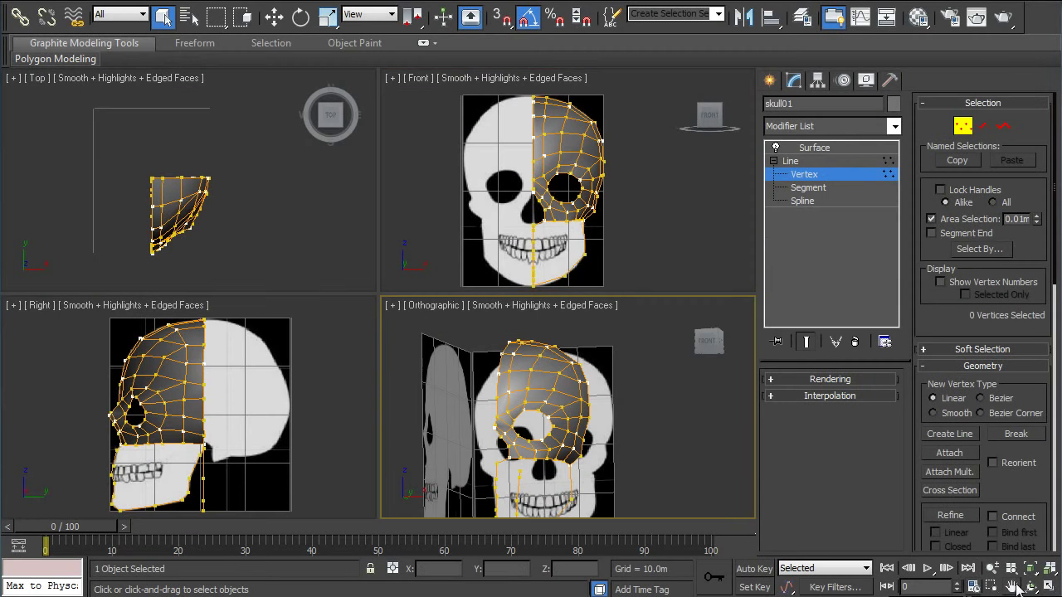
pyautogui.click(1047, 585)
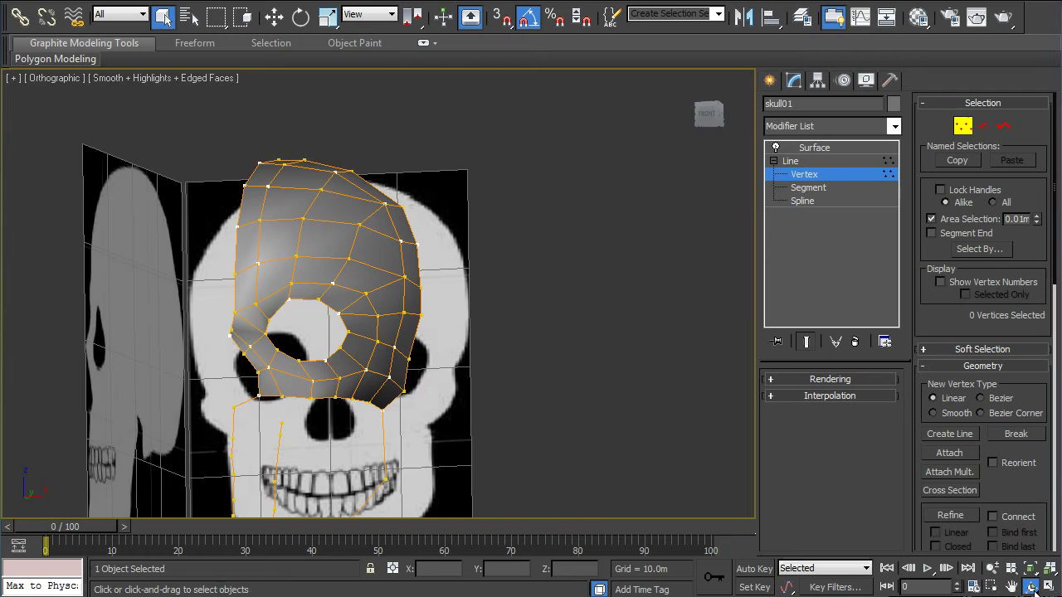
pyautogui.click(1030, 587)
pyautogui.moveTo(430, 326); pyautogui.dragTo(418, 290)
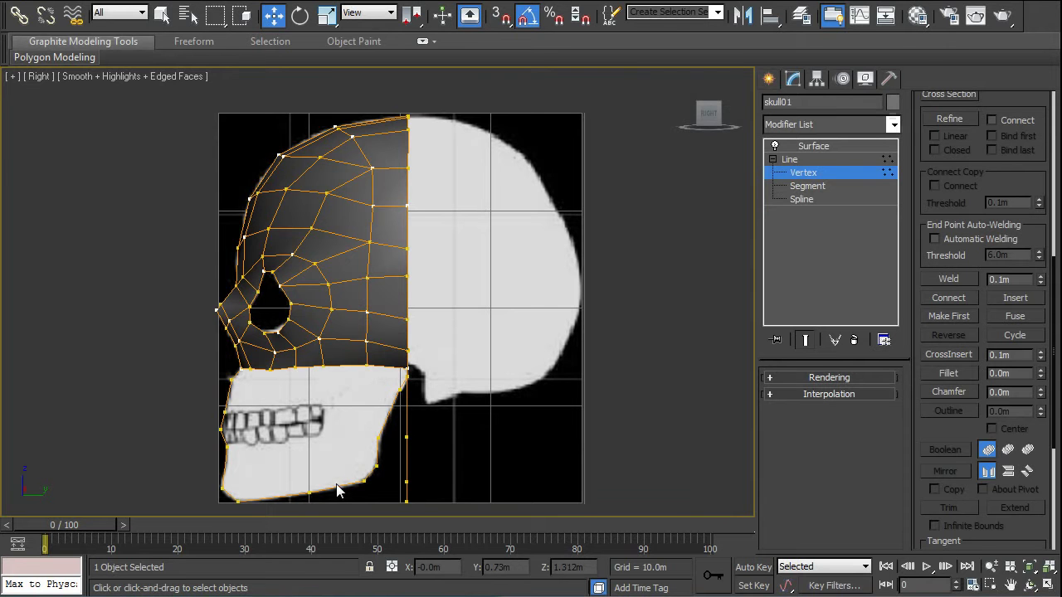
# Extend a new edge from the seam's bottom vertex along the jaw and fuse the corner vertices
pyautogui.click(408, 504)
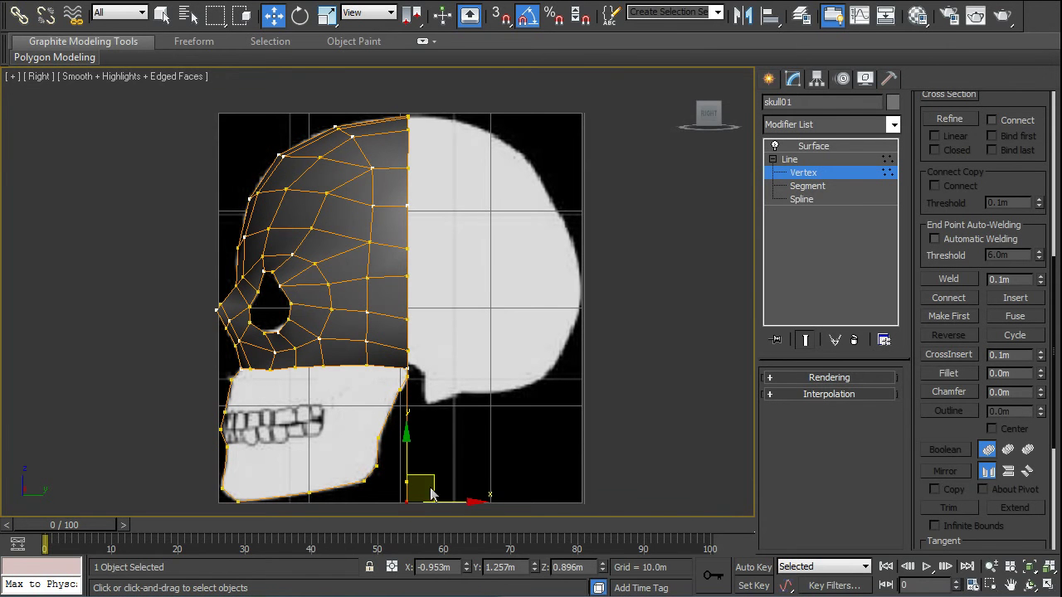
pyautogui.moveTo(434, 488); pyautogui.dragTo(261, 472)
pyautogui.click(222, 490)
pyautogui.moveTo(206, 478); pyautogui.dragTo(233, 503)
pyautogui.click(1015, 317)
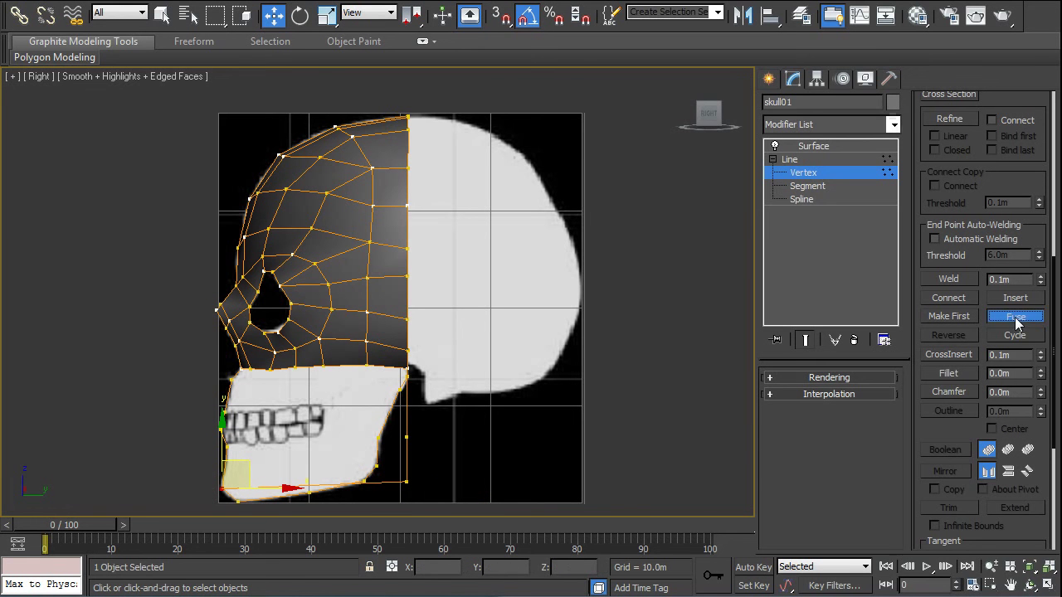
# Move the seam vertex and lower jaw vertex up onto the jaw outline
pyautogui.click(408, 483)
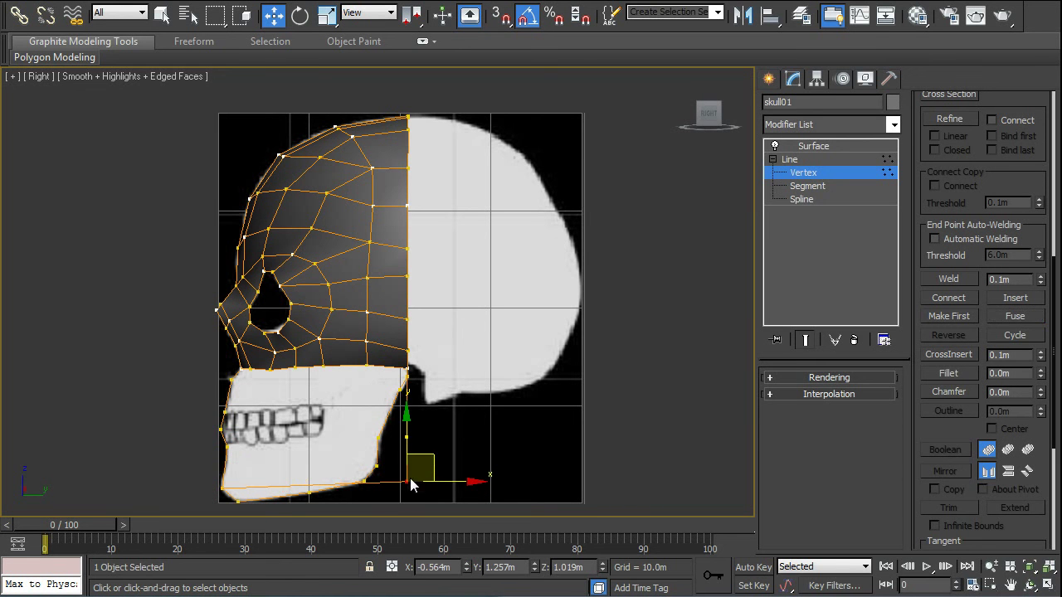
pyautogui.moveTo(435, 462); pyautogui.dragTo(406, 375)
pyautogui.click(299, 462)
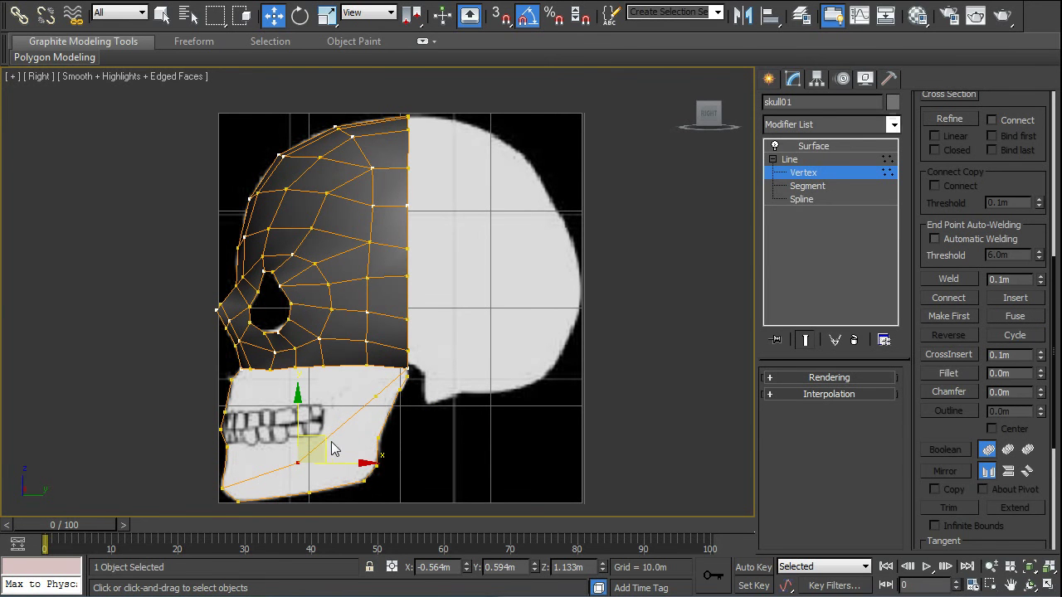
pyautogui.moveTo(344, 445); pyautogui.dragTo(383, 423)
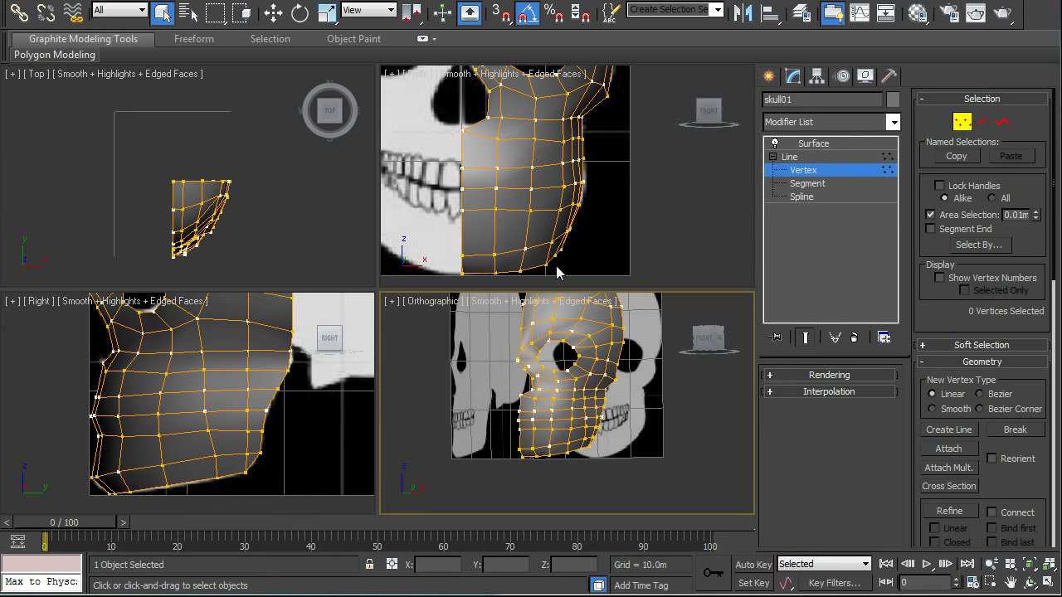
pyautogui.click(1028, 583)
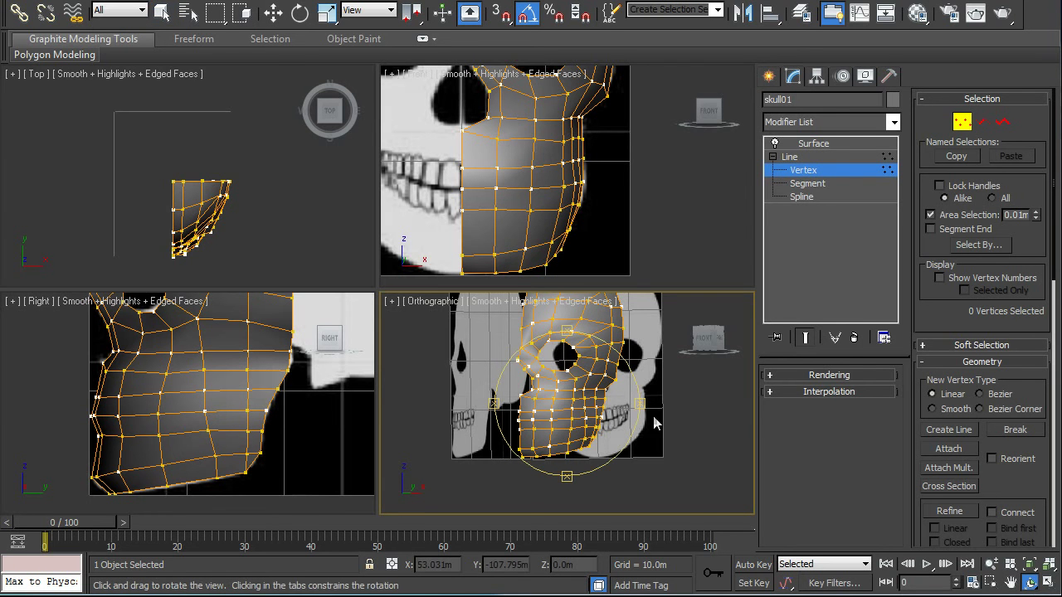
pyautogui.scroll(3, 580, 412)
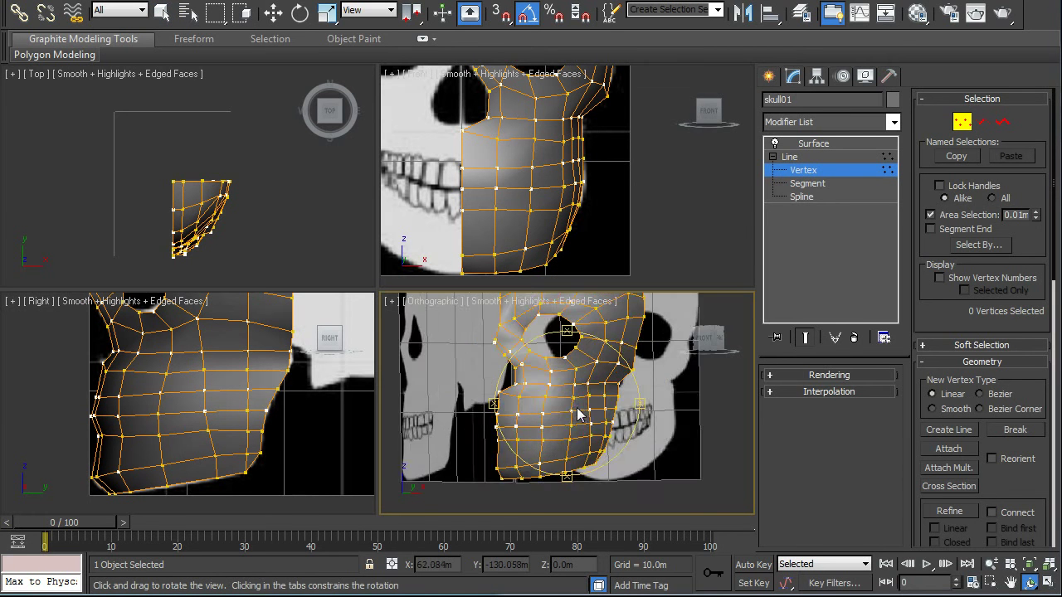
pyautogui.moveTo(579, 414); pyautogui.dragTo(583, 394)
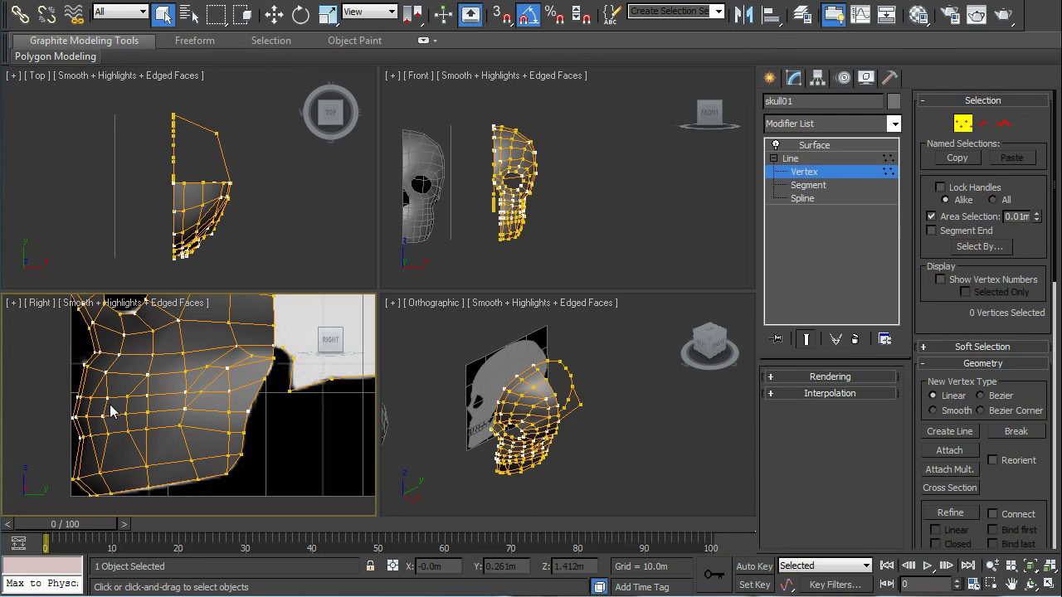
# Enable See-Through in skull01's Object Properties display settings
pyautogui.rightClick(204, 412)
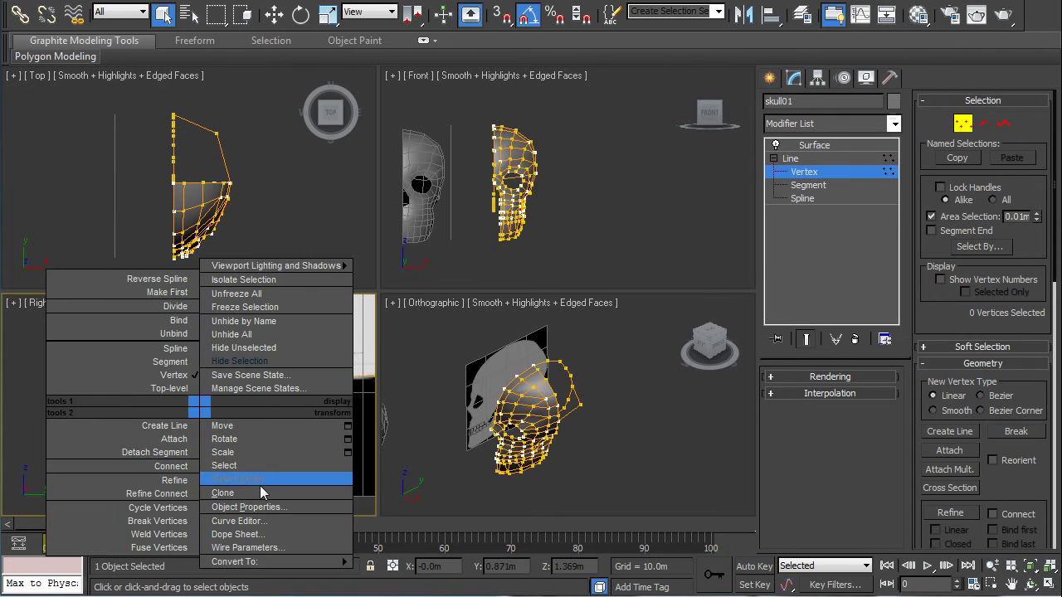
pyautogui.click(267, 505)
pyautogui.click(386, 301)
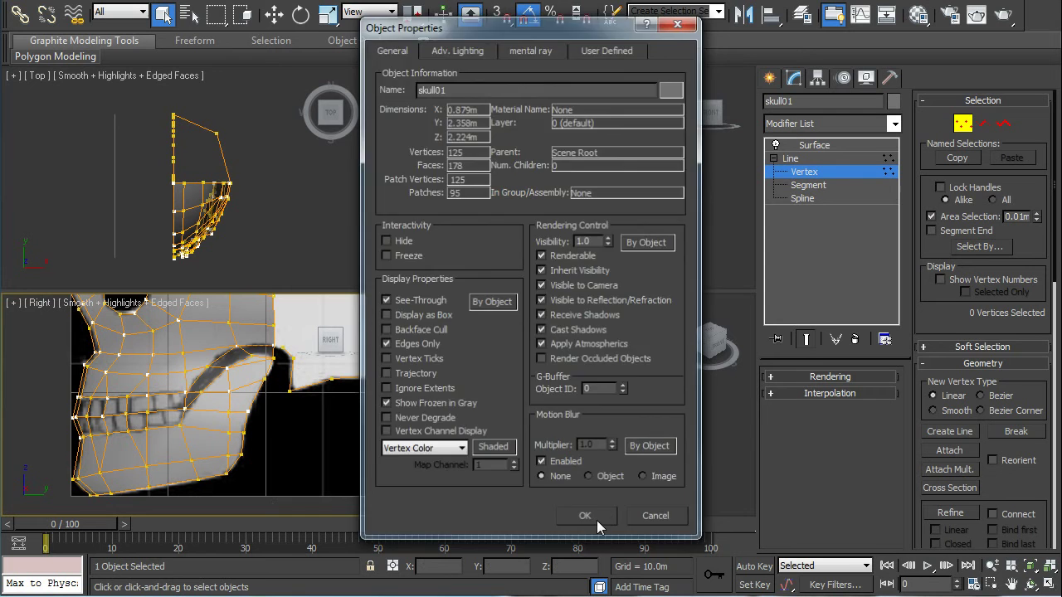
pyautogui.click(585, 517)
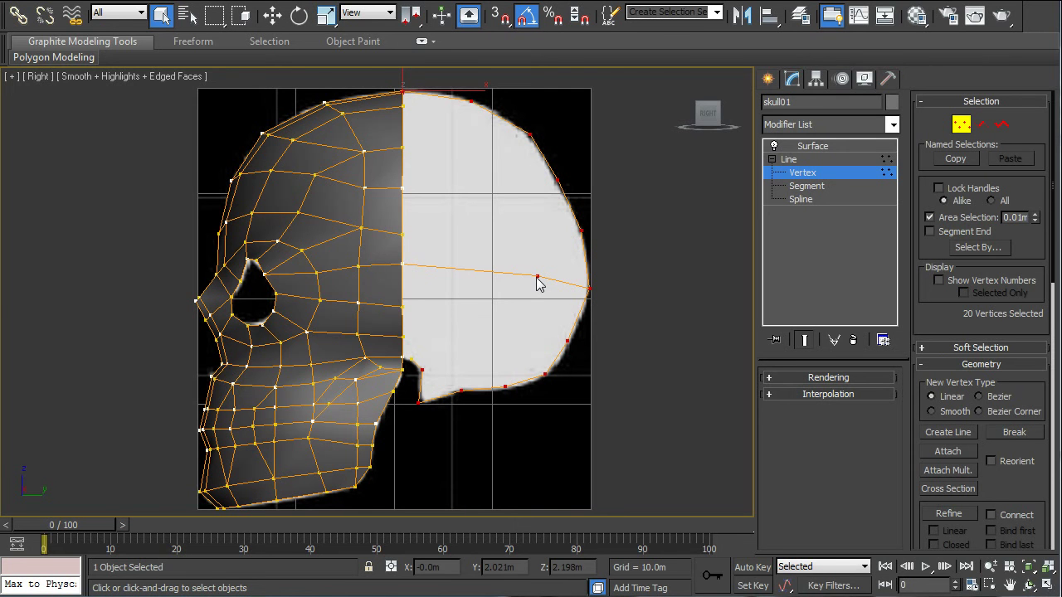
# Back in four views, nudge a back-of-skull outline vertex in the top view
pyautogui.click(1047, 584)
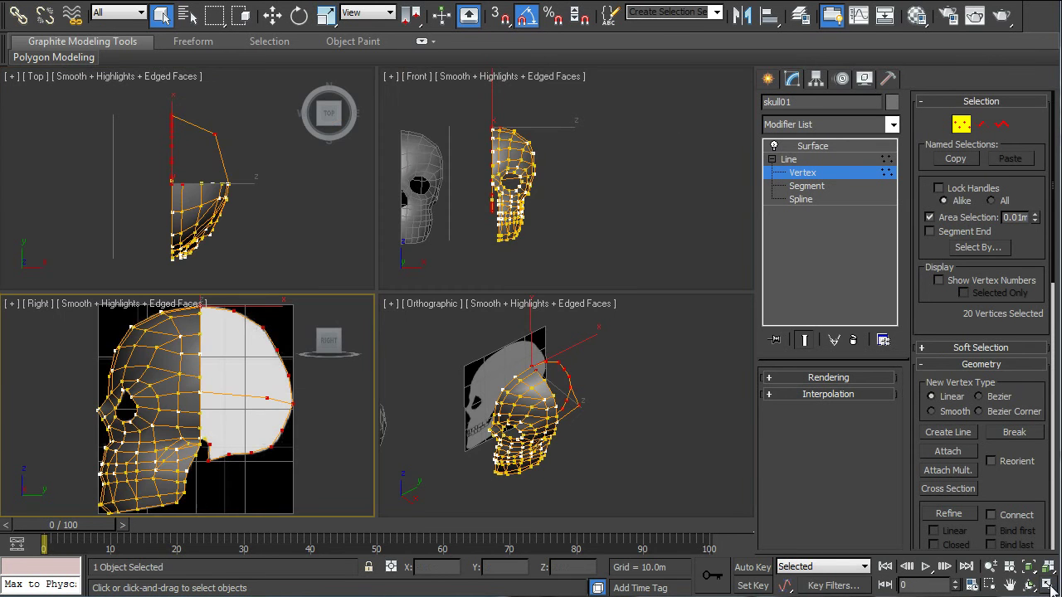
pyautogui.click(215, 134)
pyautogui.click(272, 14)
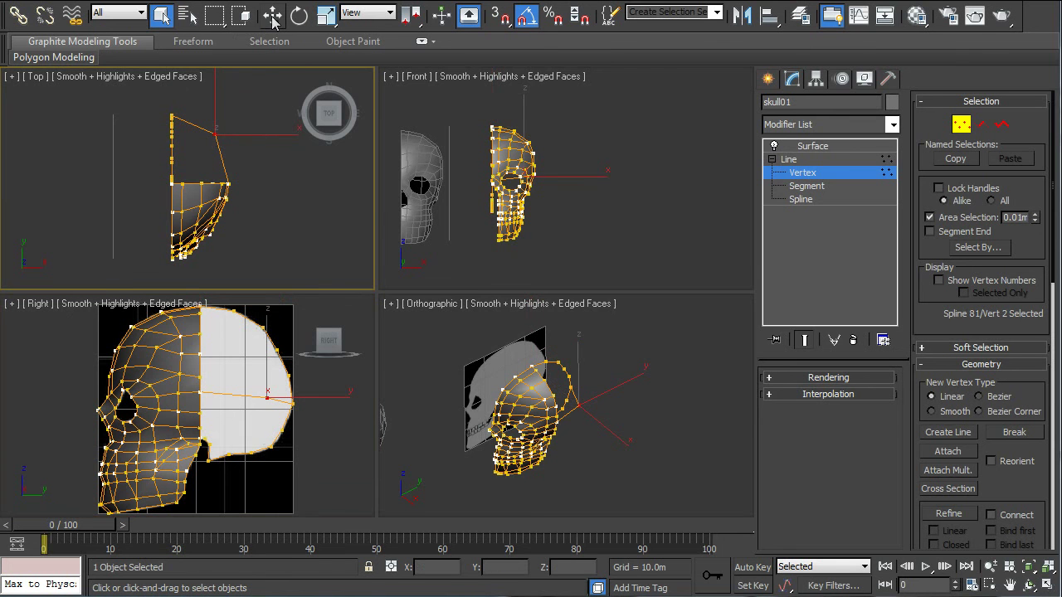
pyautogui.moveTo(242, 120); pyautogui.dragTo(245, 122)
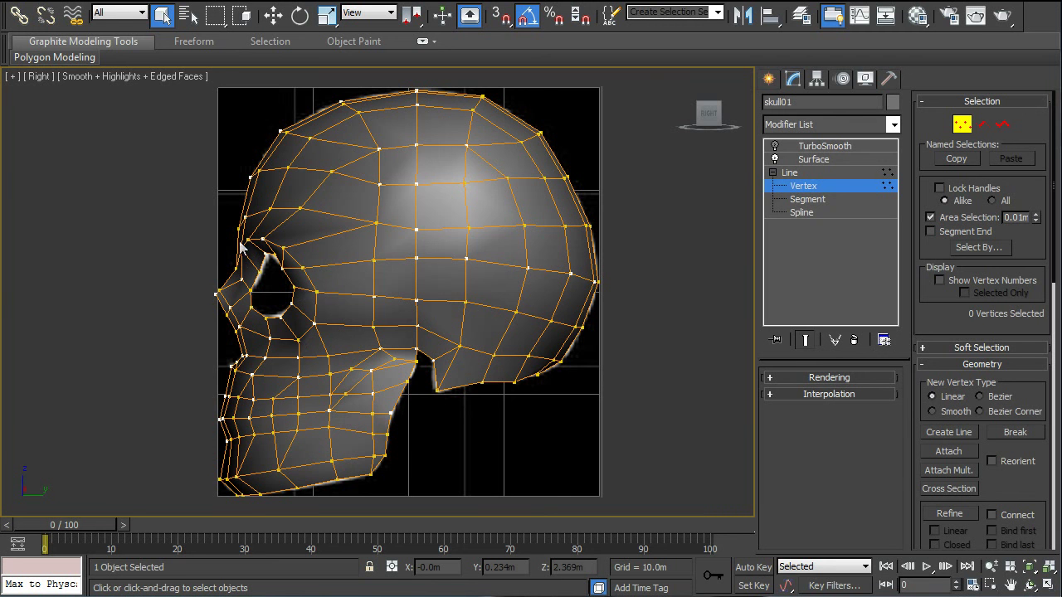
# Enable TurboSmooth and orbit the maximized Orthographic view to inspect the smoothed skull
pyautogui.click(1048, 585)
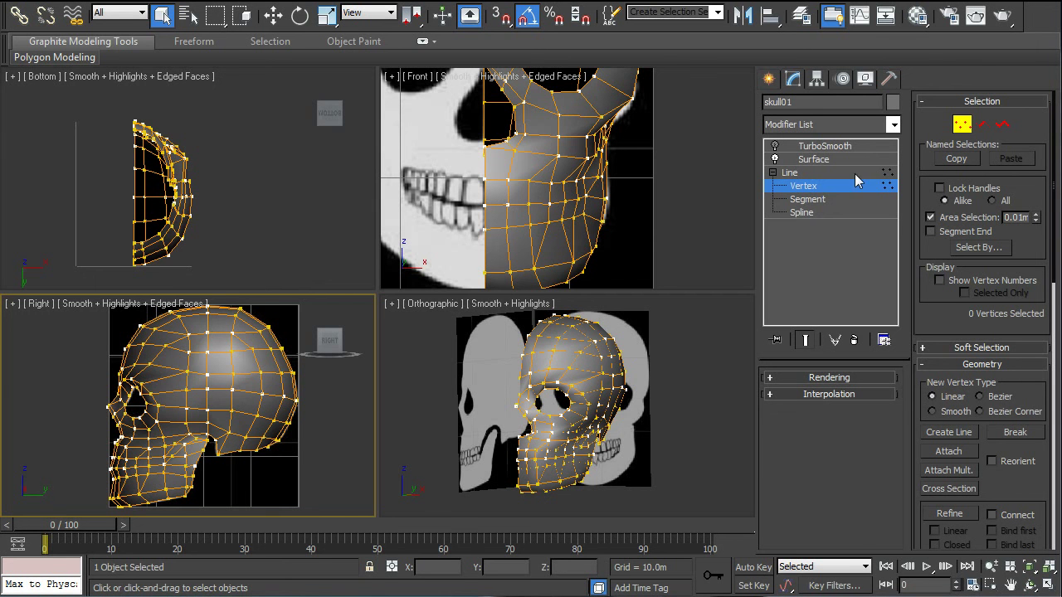
pyautogui.click(775, 146)
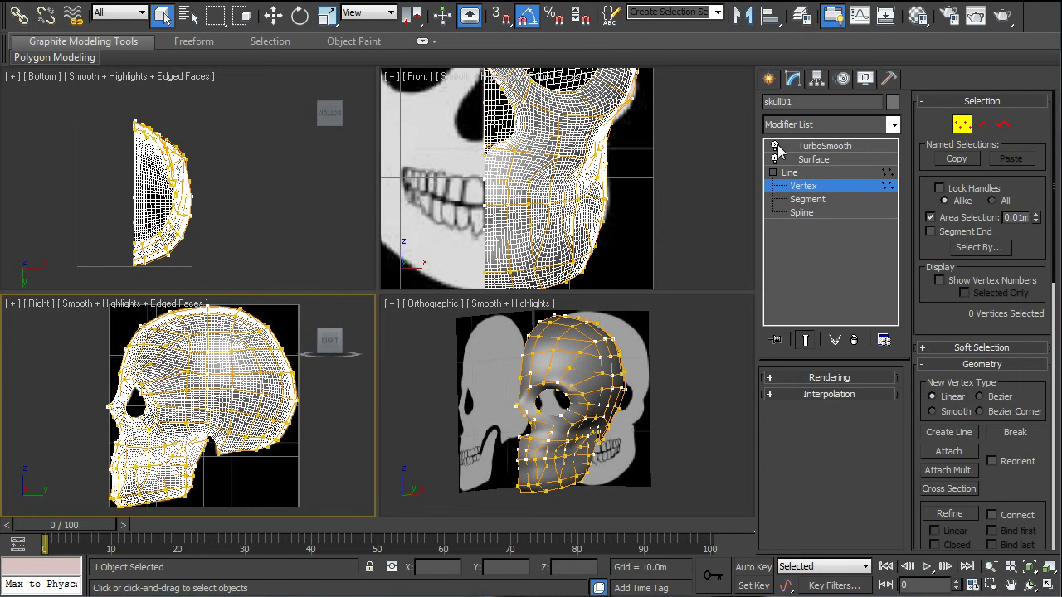
pyautogui.click(791, 174)
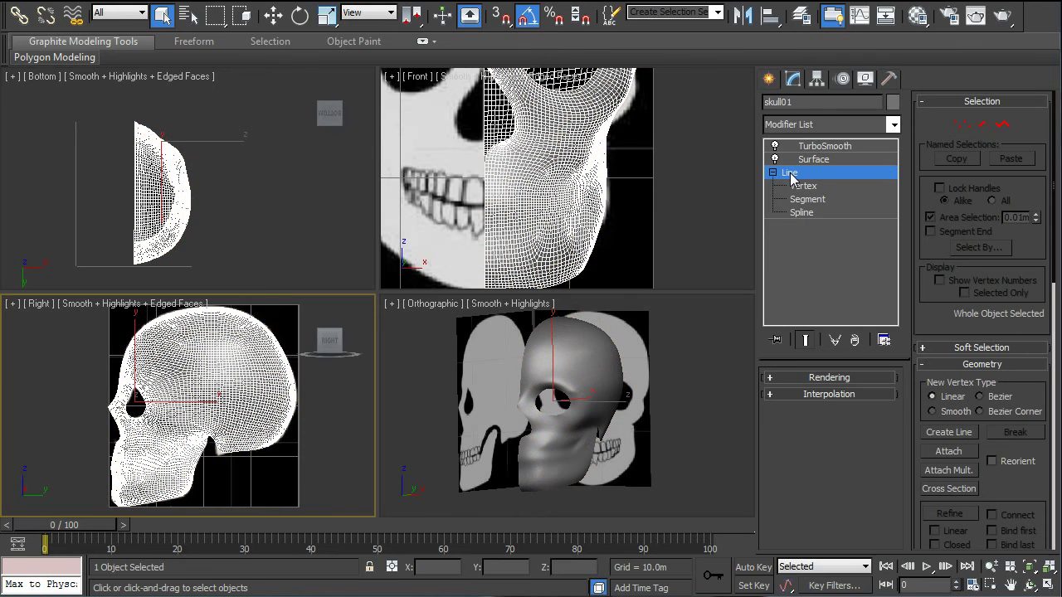
pyautogui.click(588, 395)
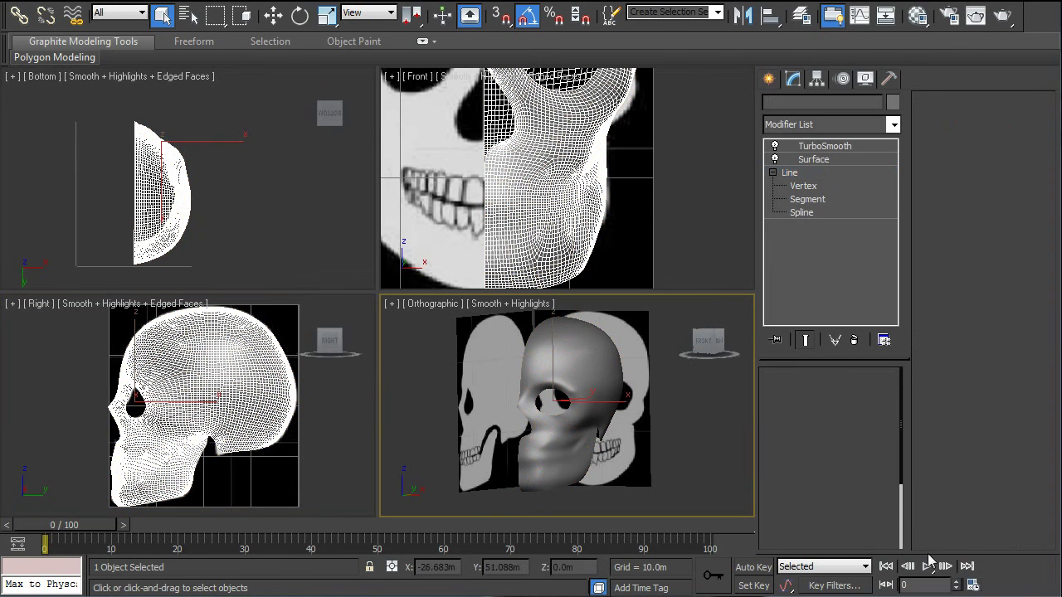
pyautogui.click(825, 146)
pyautogui.click(1049, 586)
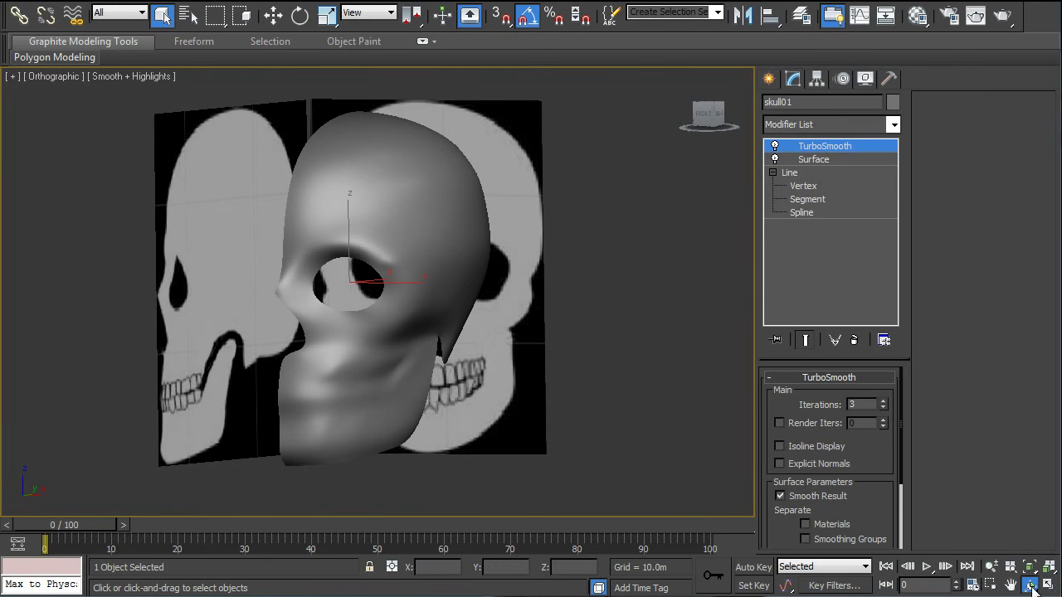
pyautogui.click(1030, 586)
pyautogui.moveTo(464, 357)
pyautogui.mouseDown()
pyautogui.moveTo(439, 348)
pyautogui.moveTo(429, 320)
pyautogui.moveTo(460, 365)
pyautogui.mouseUp()
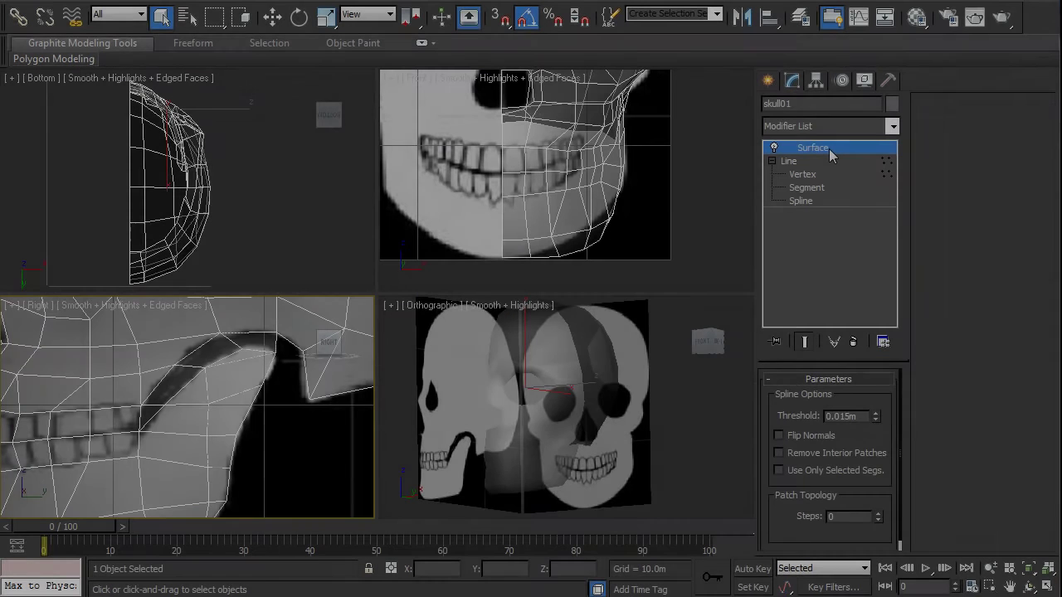
# Collapse skull01's modifier stack and convert the patch to Editable Poly
pyautogui.rightClick(829, 149)
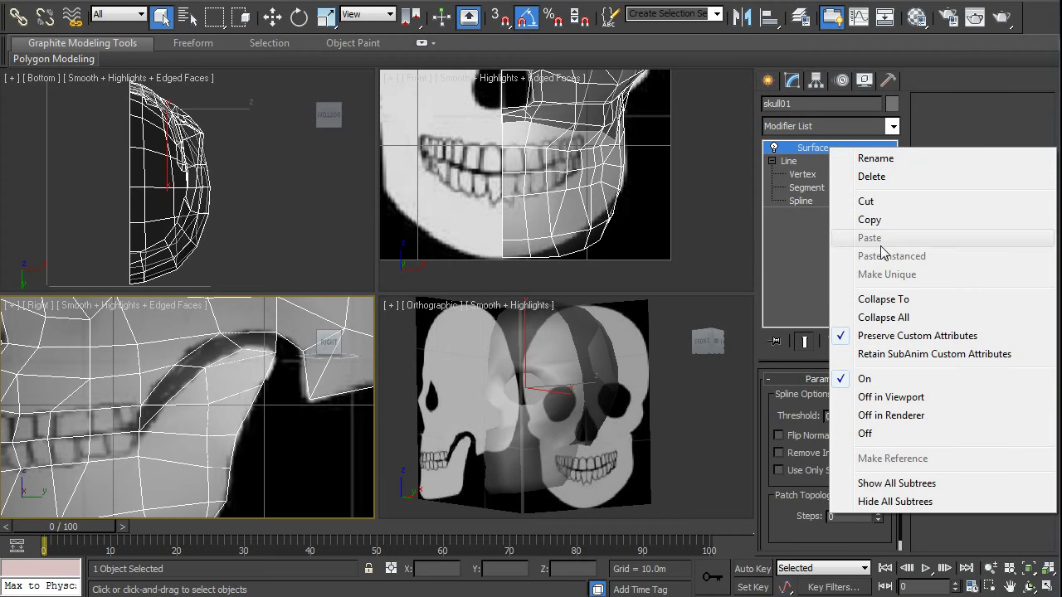
pyautogui.click(901, 319)
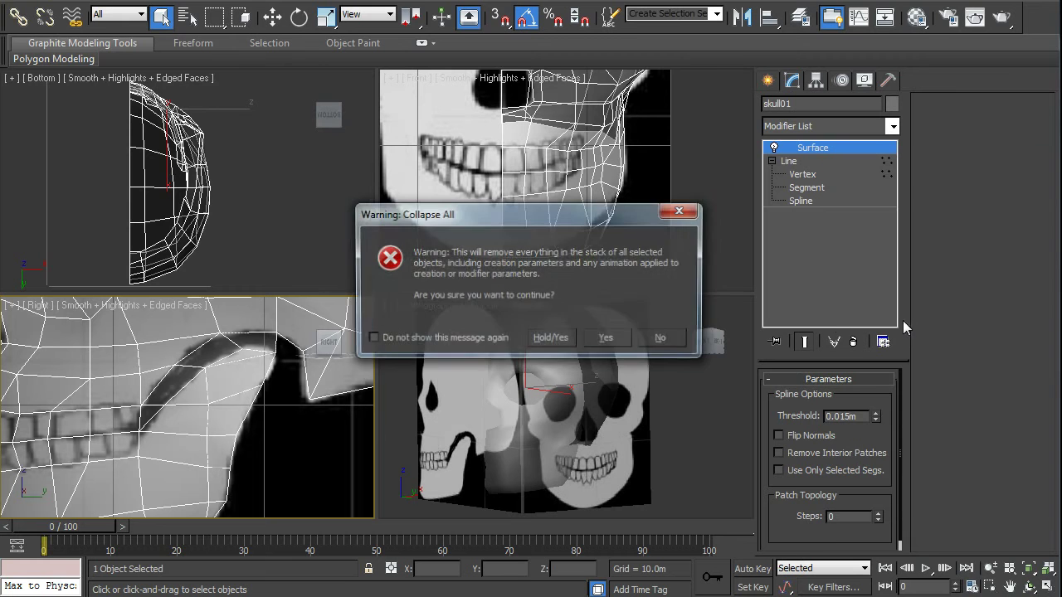
pyautogui.click(622, 338)
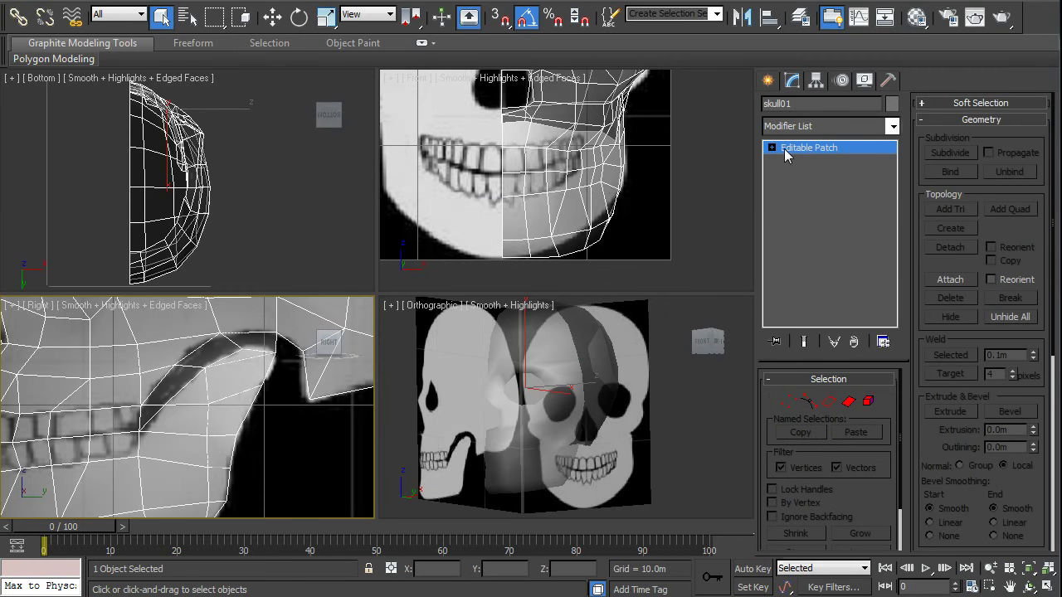
pyautogui.rightClick(842, 151)
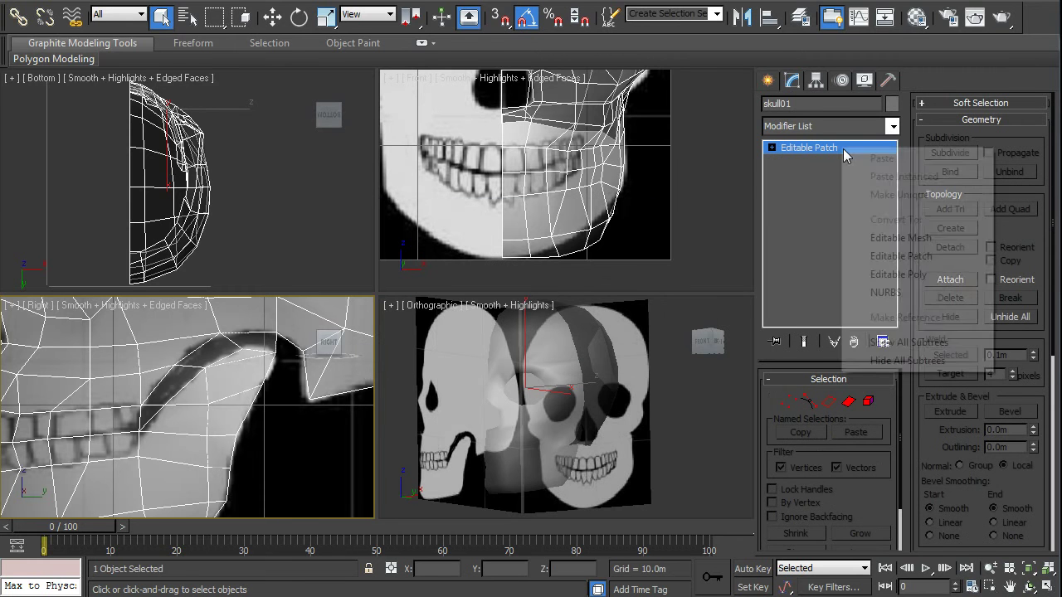
pyautogui.click(898, 274)
# At Polygon level, select the four faces along the dark cheek band
pyautogui.click(772, 147)
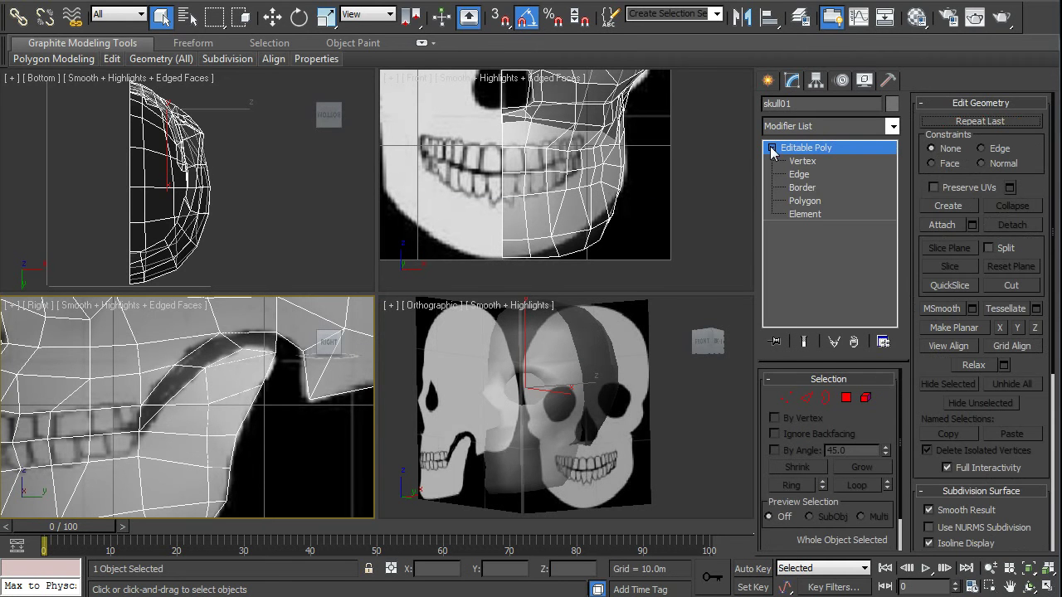
pyautogui.click(804, 201)
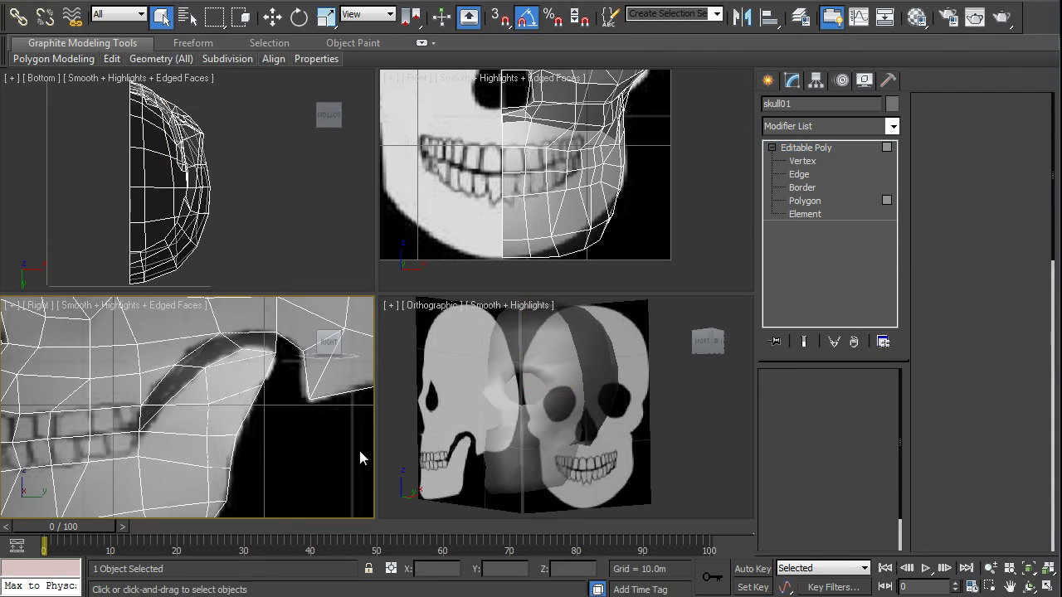
pyautogui.click(147, 414)
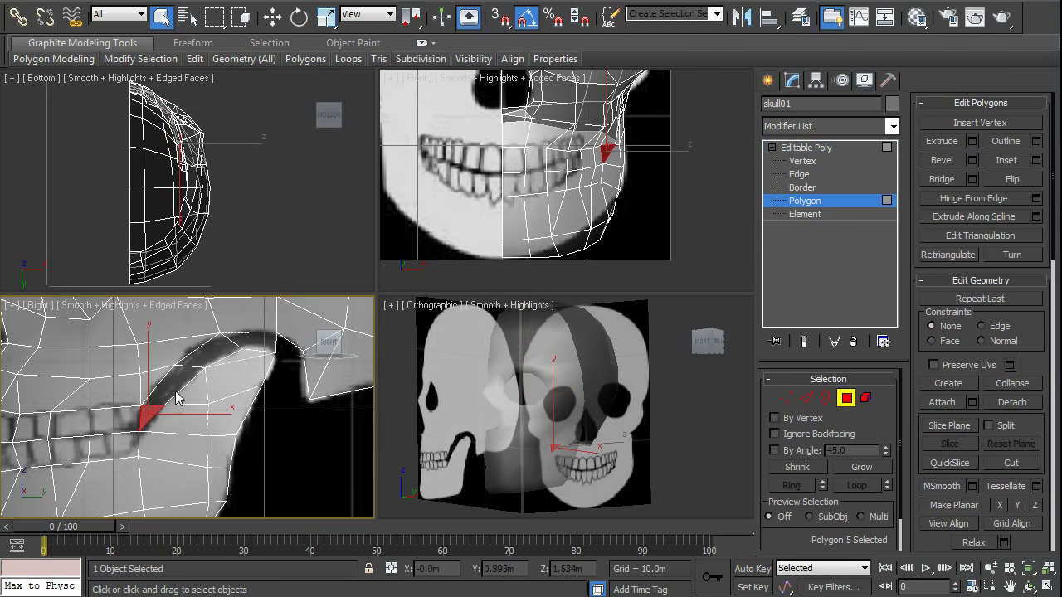
pyautogui.keyDown('ctrl'); pyautogui.click(177, 396); pyautogui.keyUp('ctrl')
pyautogui.keyDown('ctrl'); pyautogui.click(217, 357); pyautogui.keyUp('ctrl')
pyautogui.keyDown('ctrl'); pyautogui.click(252, 354); pyautogui.keyUp('ctrl')
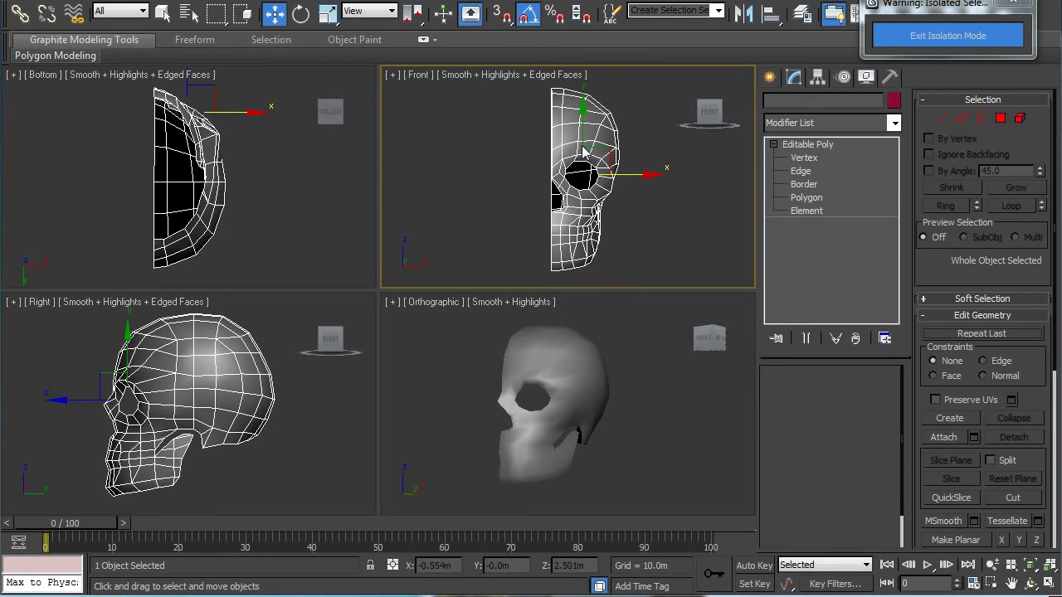
# Make a mirrored copy of the skull half across X and move it against the original
pyautogui.click(743, 13)
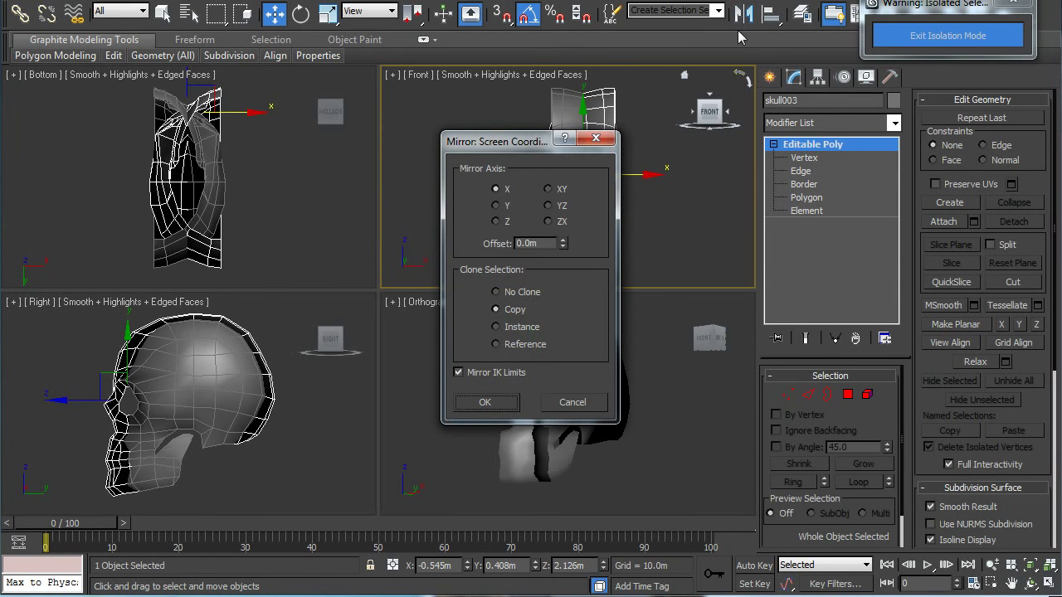
pyautogui.click(488, 403)
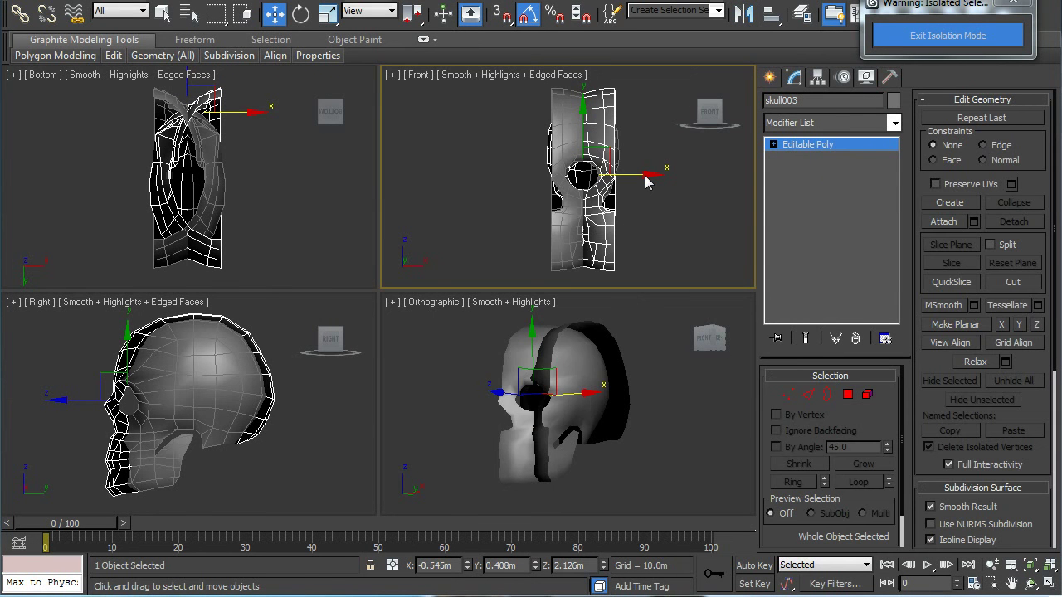
pyautogui.moveTo(640, 182); pyautogui.dragTo(584, 182)
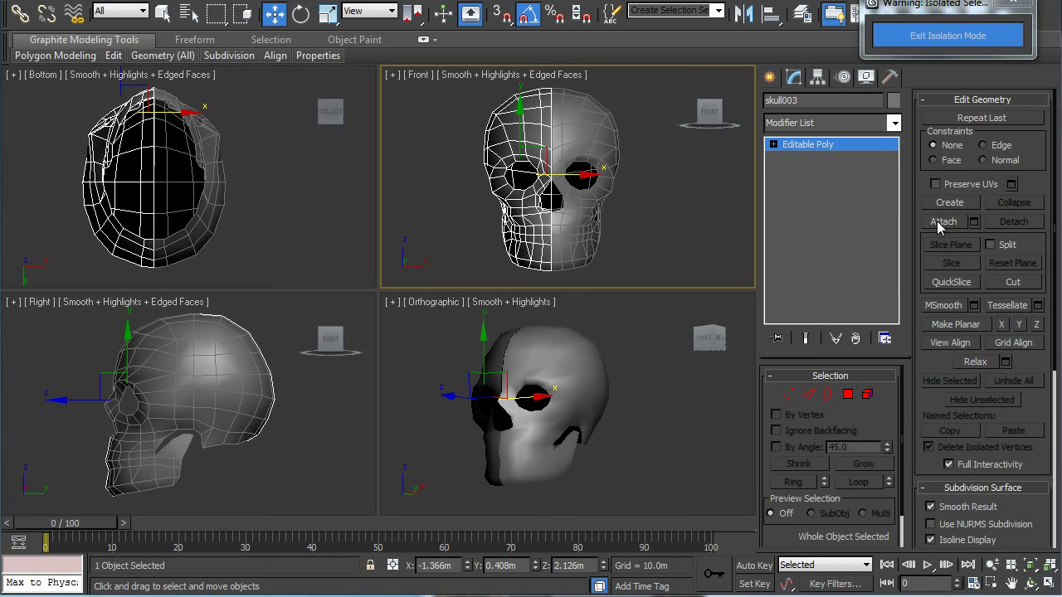
# Attach the skull's left half onto the original skull01 half
pyautogui.click(584, 148)
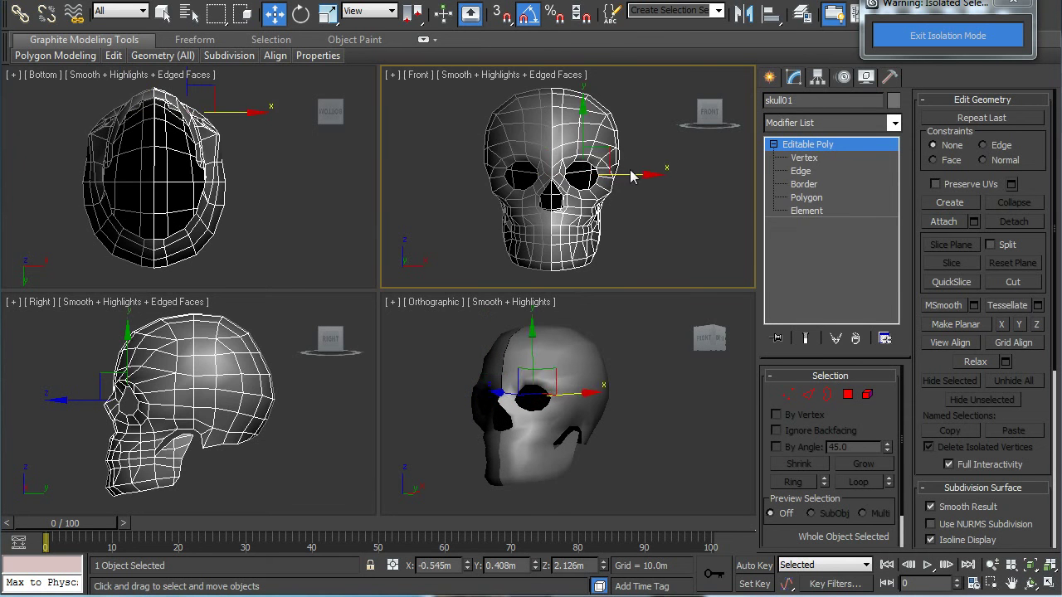
pyautogui.click(944, 221)
pyautogui.click(534, 145)
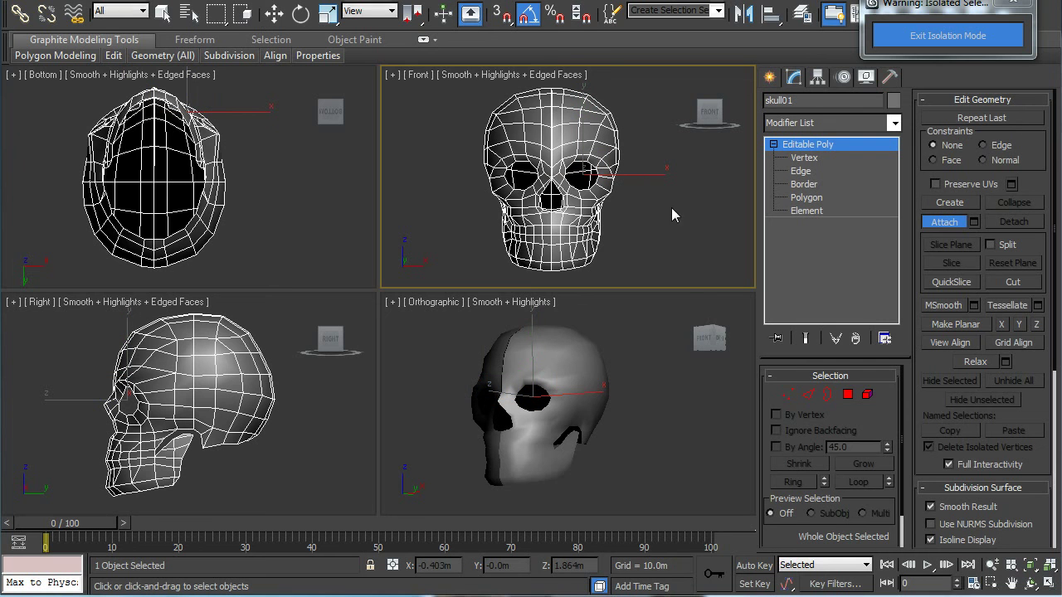
# In the maximized Front view, box-select the centre-line vertices and weld them
pyautogui.click(806, 157)
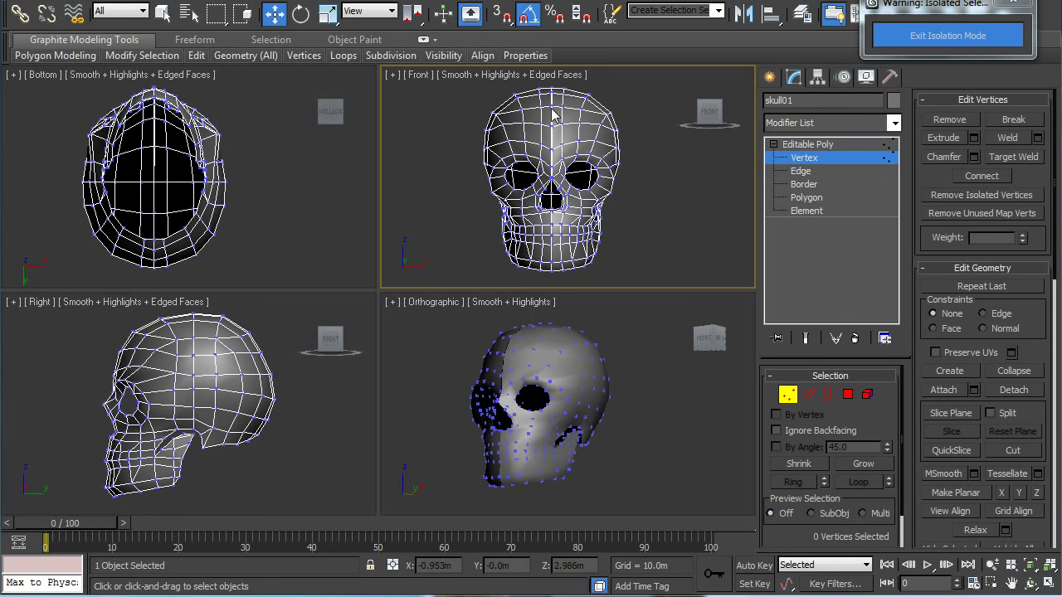
pyautogui.click(1049, 584)
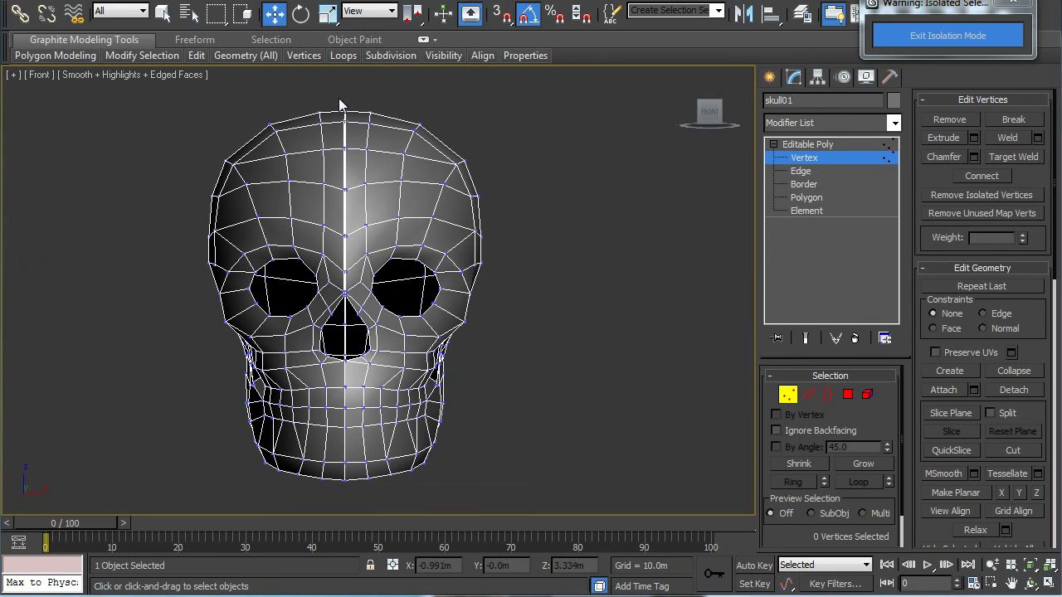
pyautogui.moveTo(337, 98); pyautogui.dragTo(356, 499)
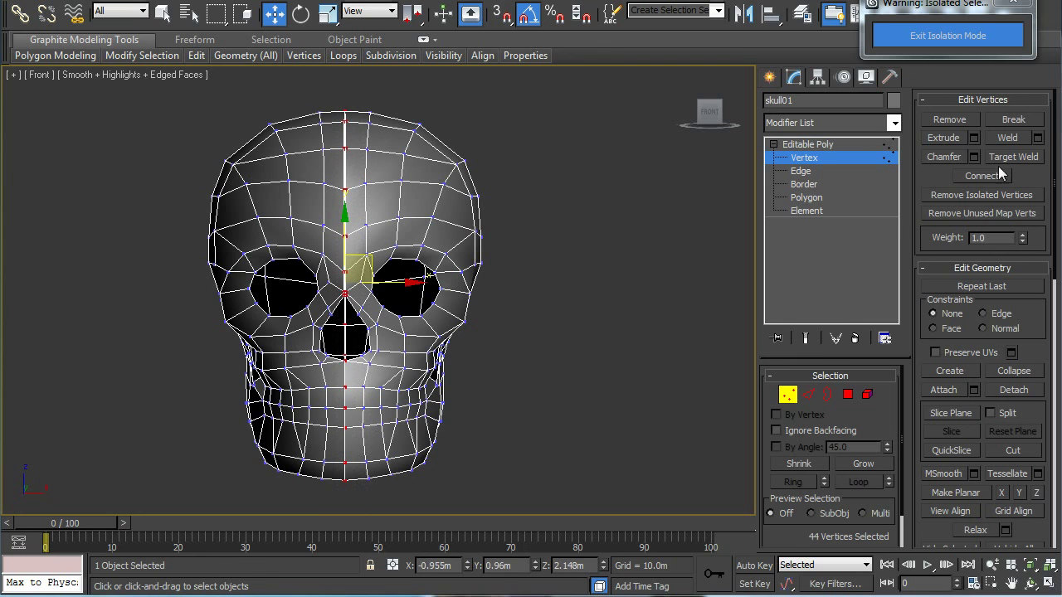
pyautogui.click(1007, 138)
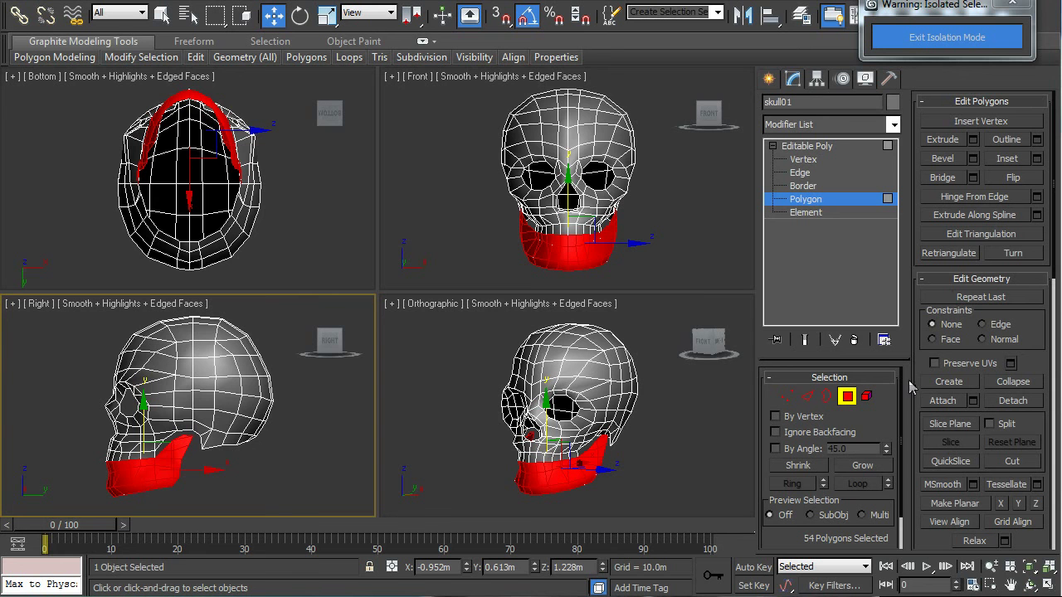
# Detach the jaw polygons to an element, lower the jaw, and enable the 0.1m Shell
pyautogui.click(1013, 401)
pyautogui.click(448, 292)
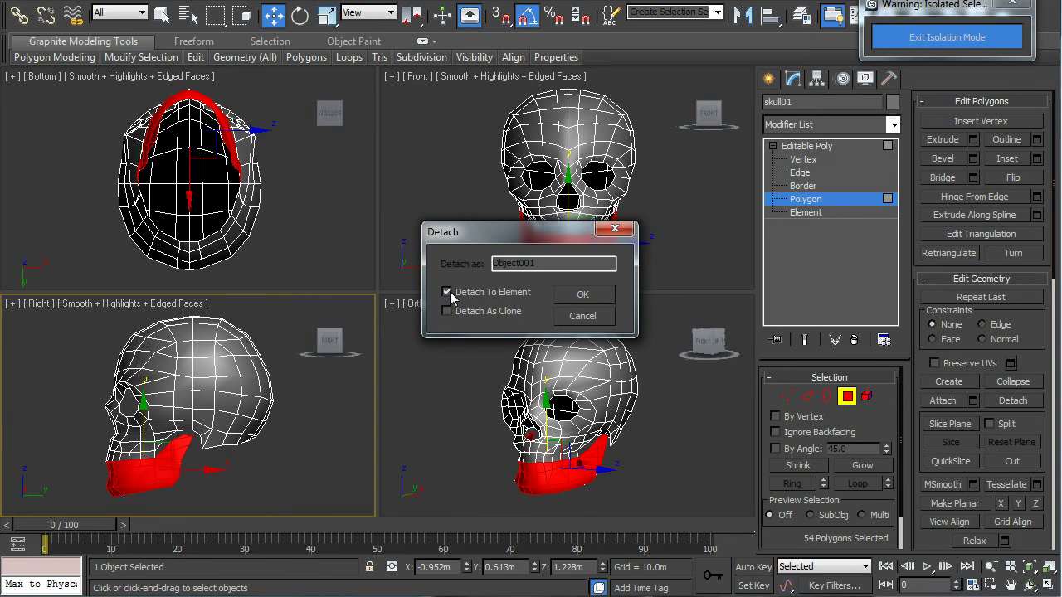
pyautogui.click(572, 298)
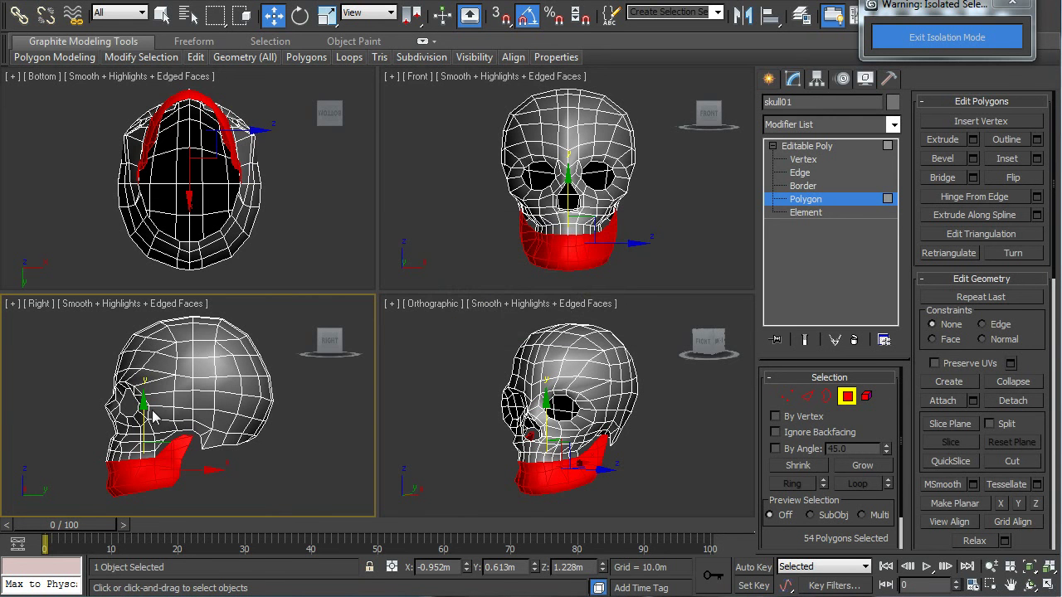
pyautogui.moveTo(145, 419); pyautogui.dragTo(146, 423)
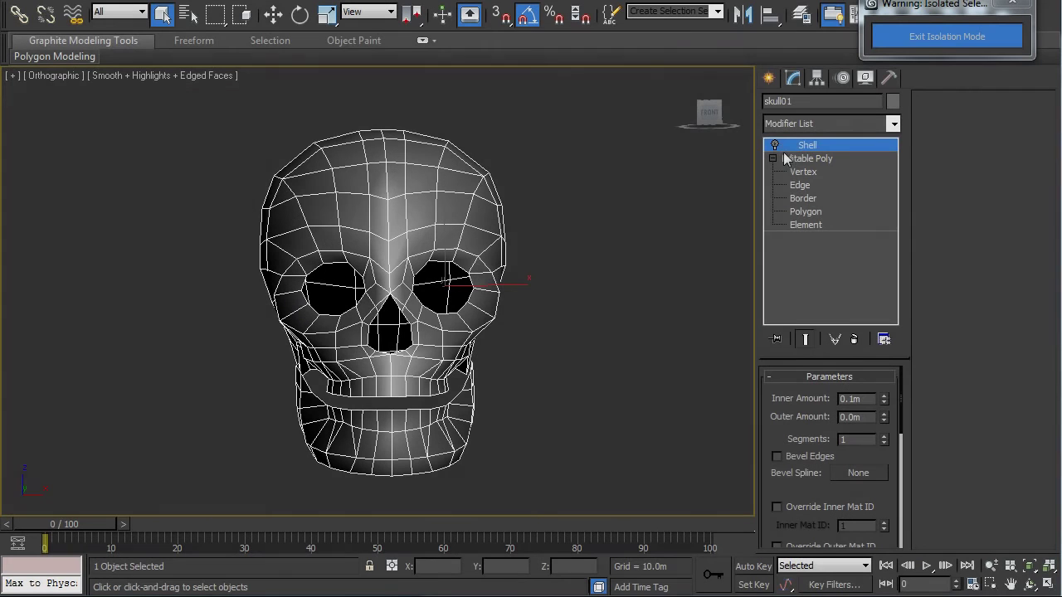
pyautogui.click(776, 146)
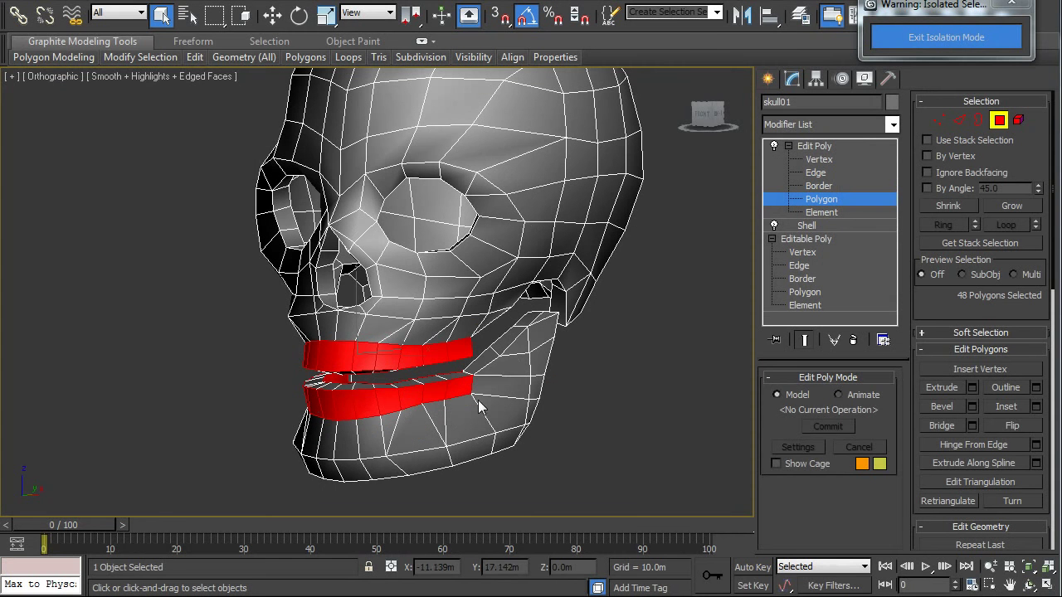
# Extrude the 48 mouth polygons By Polygon at 0.03m height, then return to Edit Poly's top level
pyautogui.click(972, 388)
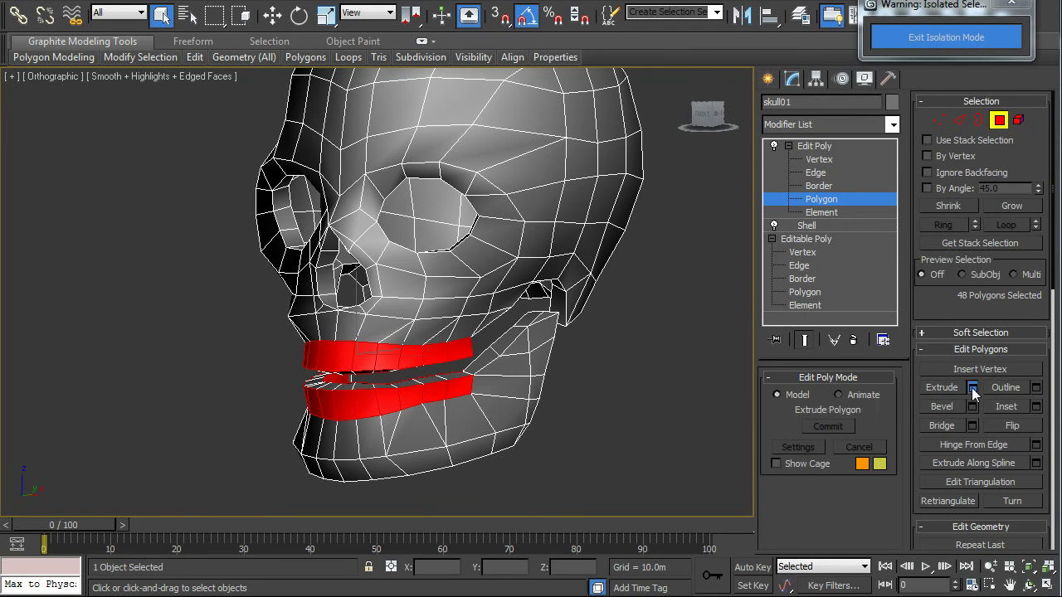
pyautogui.click(390, 301)
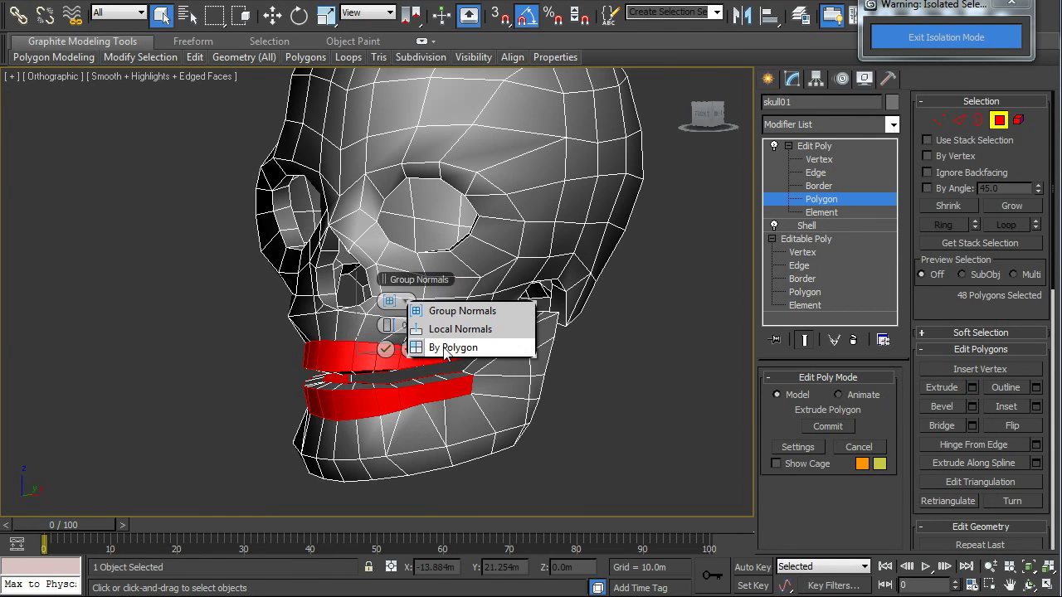
pyautogui.click(448, 349)
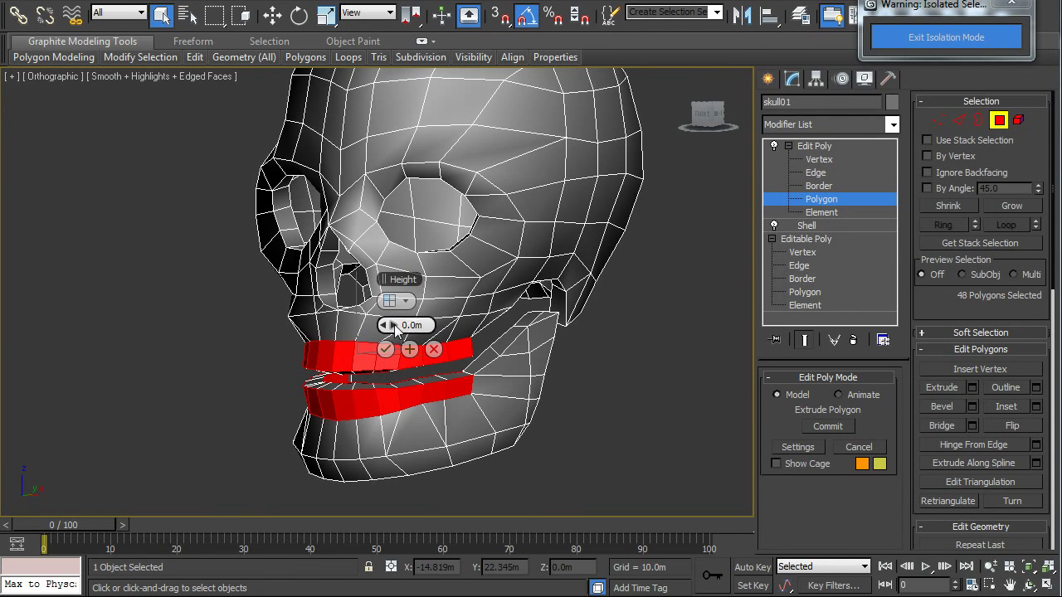
pyautogui.click(395, 326)
pyautogui.click(395, 326)
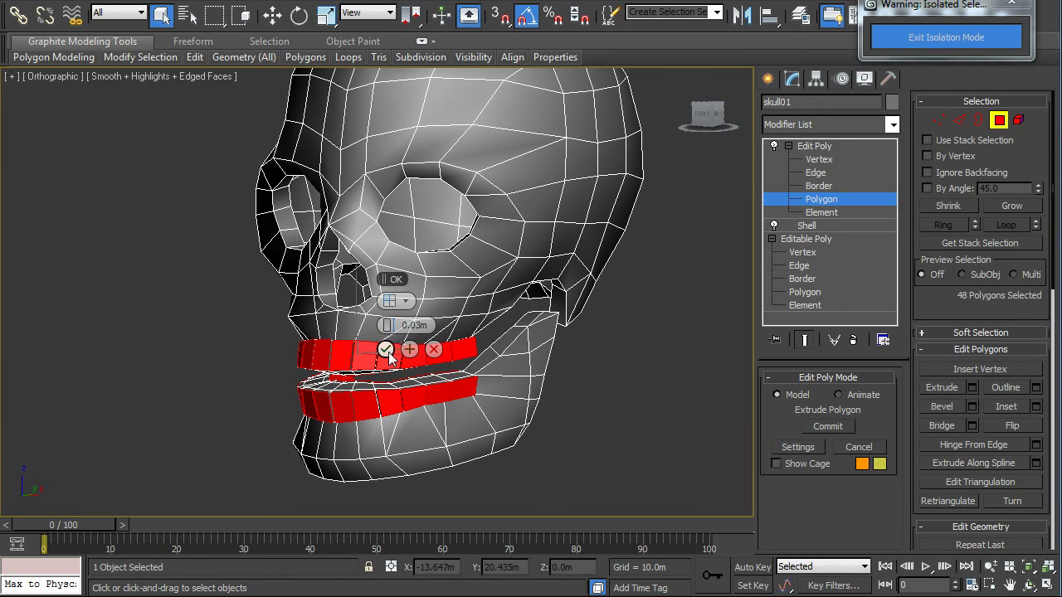
pyautogui.click(385, 349)
pyautogui.click(802, 146)
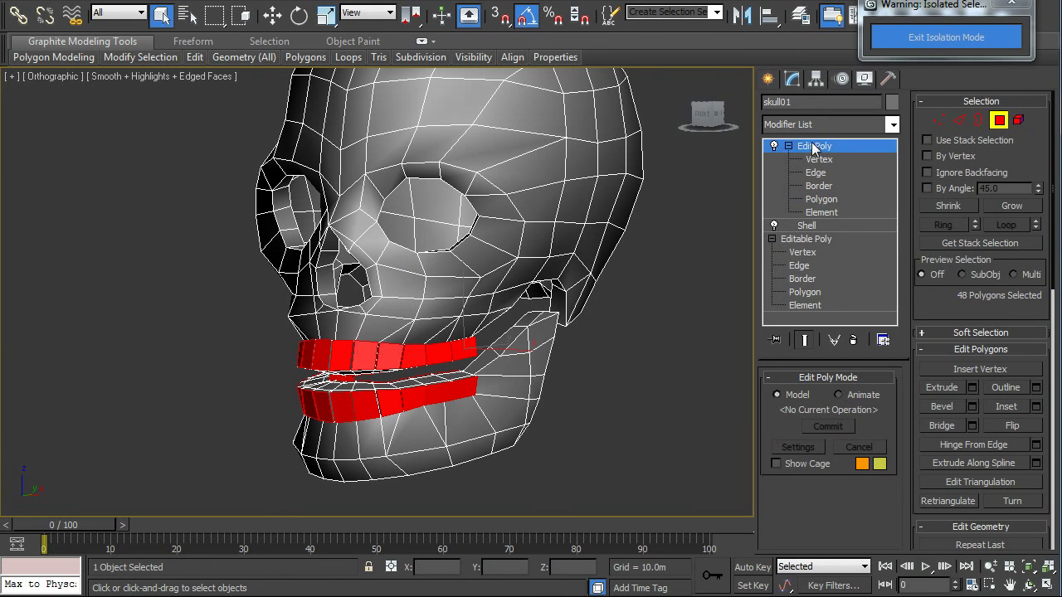
pyautogui.click(788, 146)
# Add TurboSmooth at 3 iterations, turn off Edged Faces, and orbit to face the skull
pyautogui.click(892, 124)
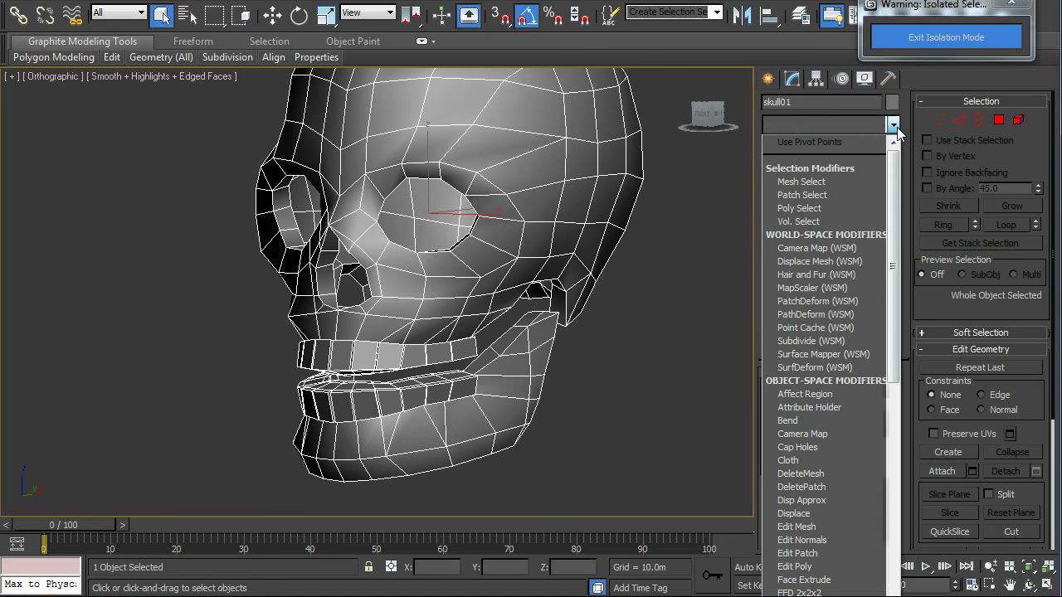
pyautogui.press('t')
pyautogui.press('t')
pyautogui.press('t')
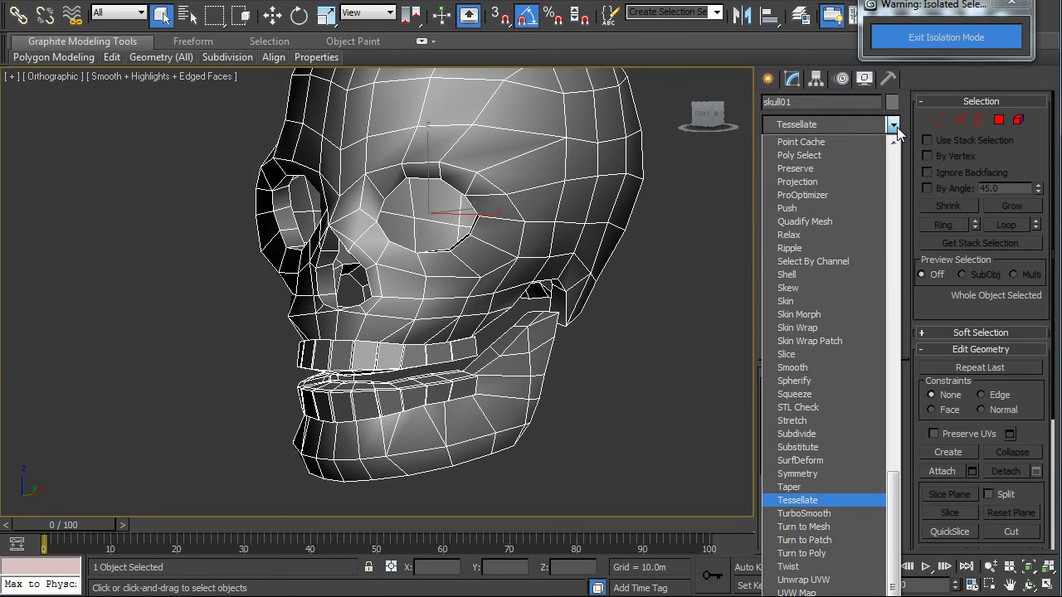
pyautogui.press('Return')
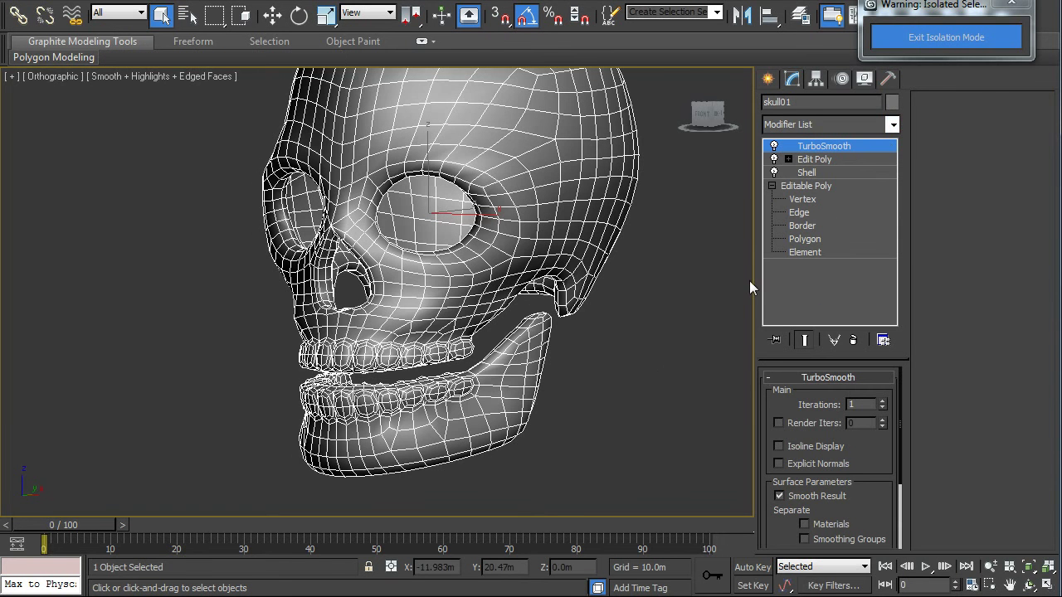
pyautogui.press('F4')
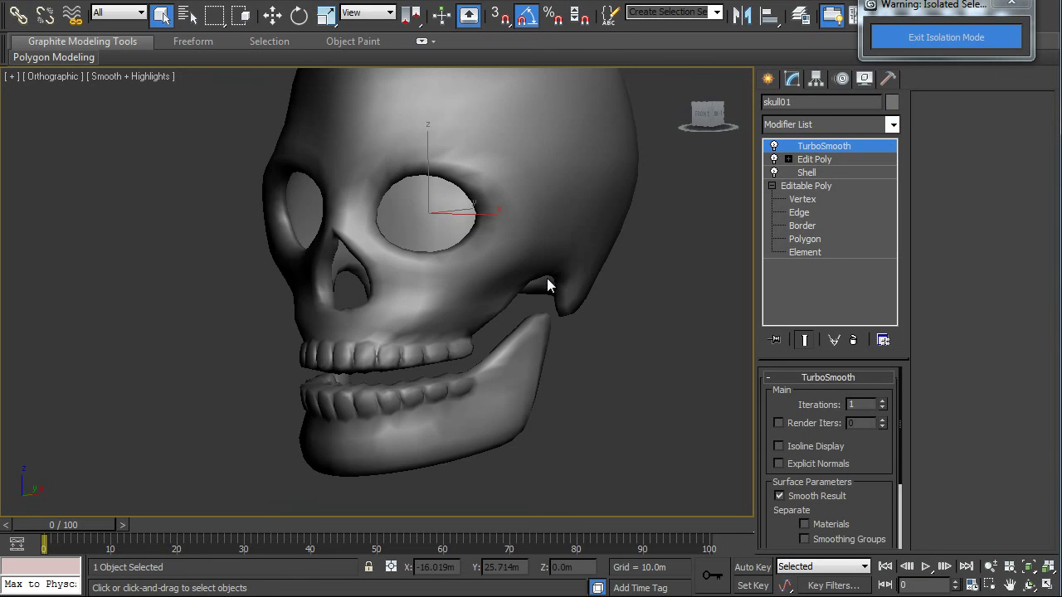
pyautogui.keyDown('alt'); pyautogui.moveTo(550, 280); pyautogui.dragTo(593, 320, button='middle'); pyautogui.keyUp('alt')
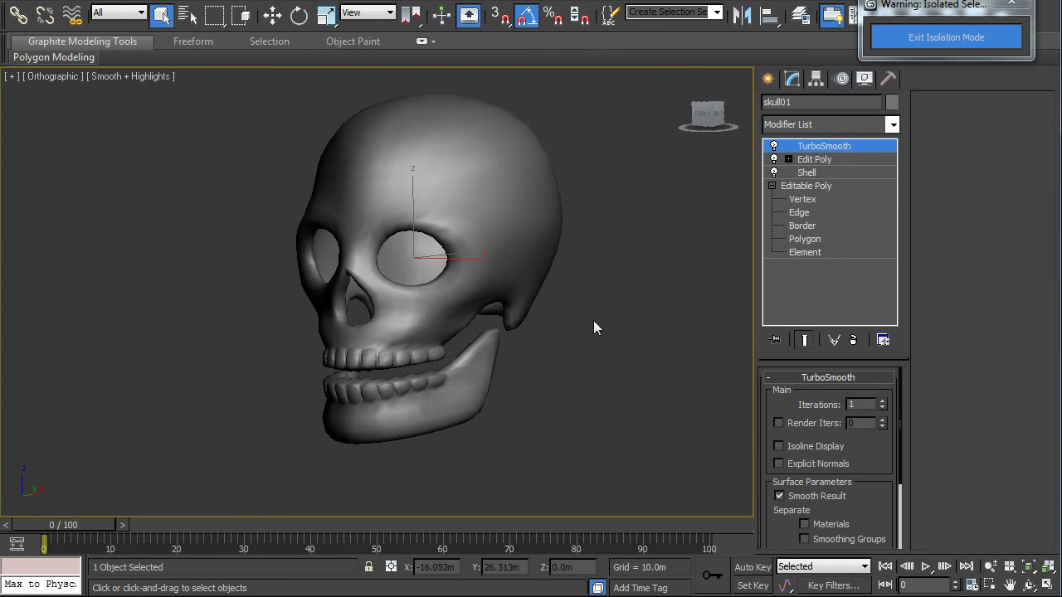
pyautogui.click(883, 402)
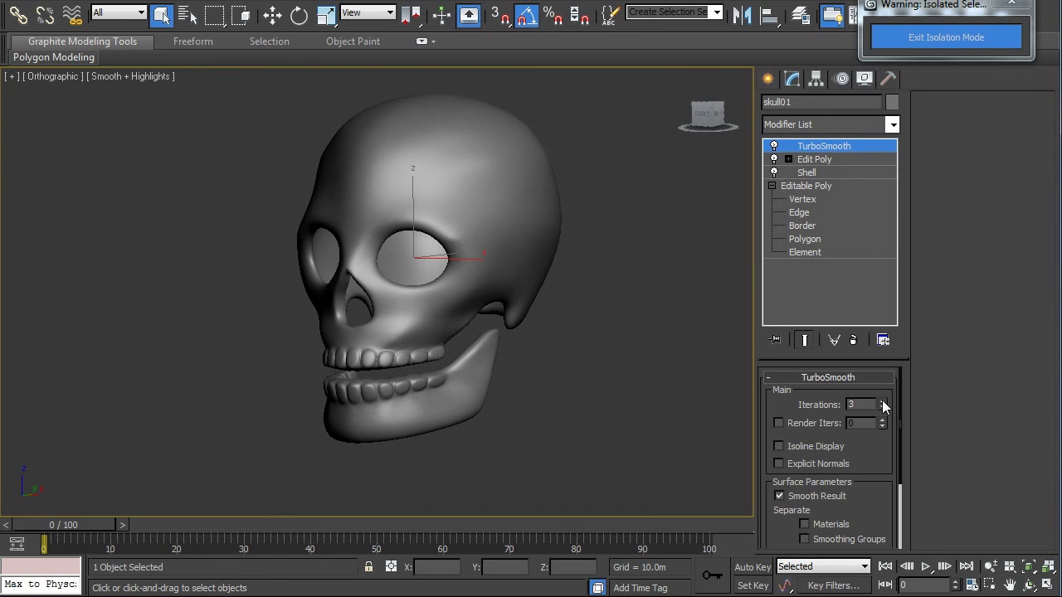
pyautogui.click(1028, 585)
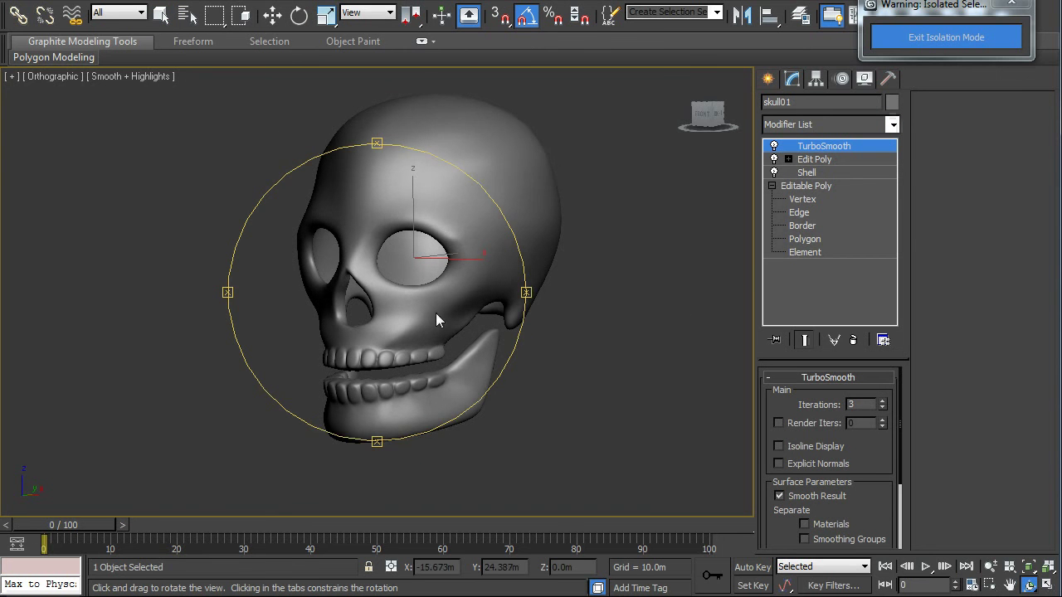
pyautogui.moveTo(437, 313)
pyautogui.mouseDown()
pyautogui.moveTo(450, 301)
pyautogui.moveTo(545, 303)
pyautogui.moveTo(472, 216)
pyautogui.moveTo(302, 267)
pyautogui.moveTo(187, 259)
pyautogui.moveTo(389, 321)
pyautogui.moveTo(473, 304)
pyautogui.moveTo(446, 293)
pyautogui.moveTo(431, 301)
pyautogui.mouseUp()
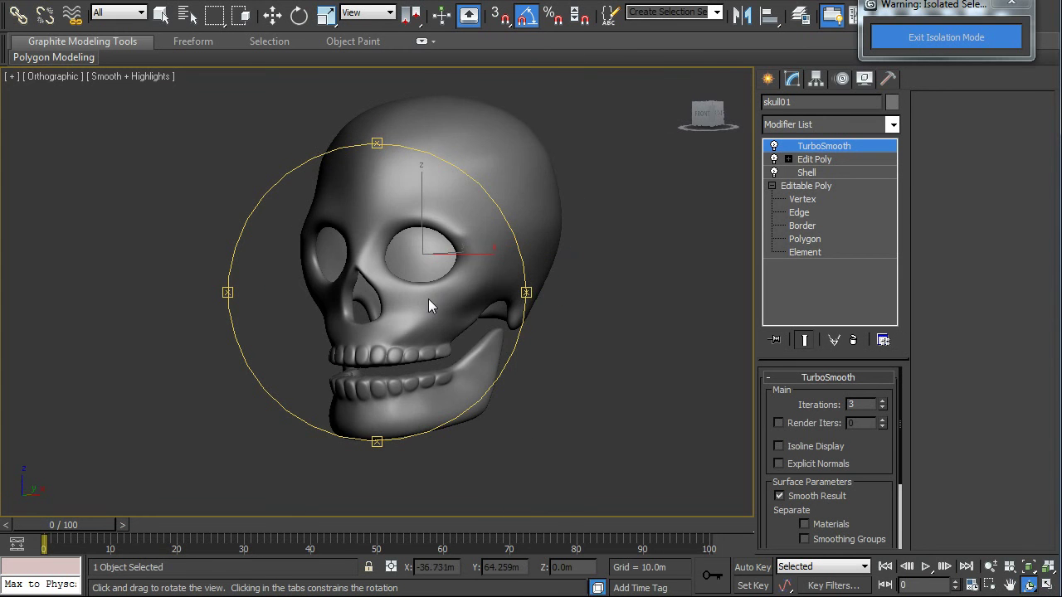
# Set a white material and grey Environment background, then re-render the skull
pyautogui.rightClick(658, 347)
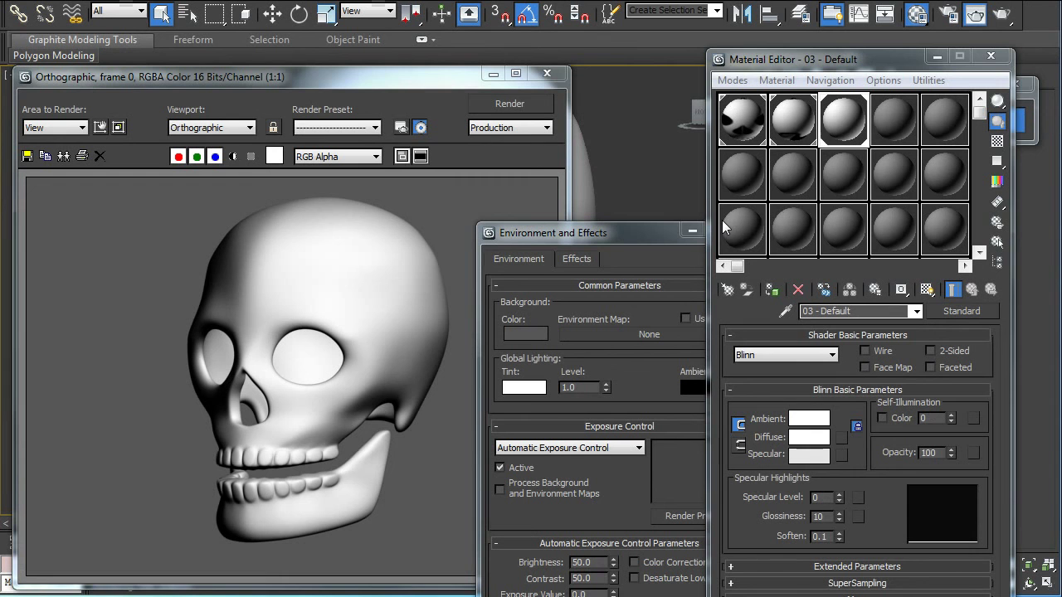
pyautogui.click(840, 133)
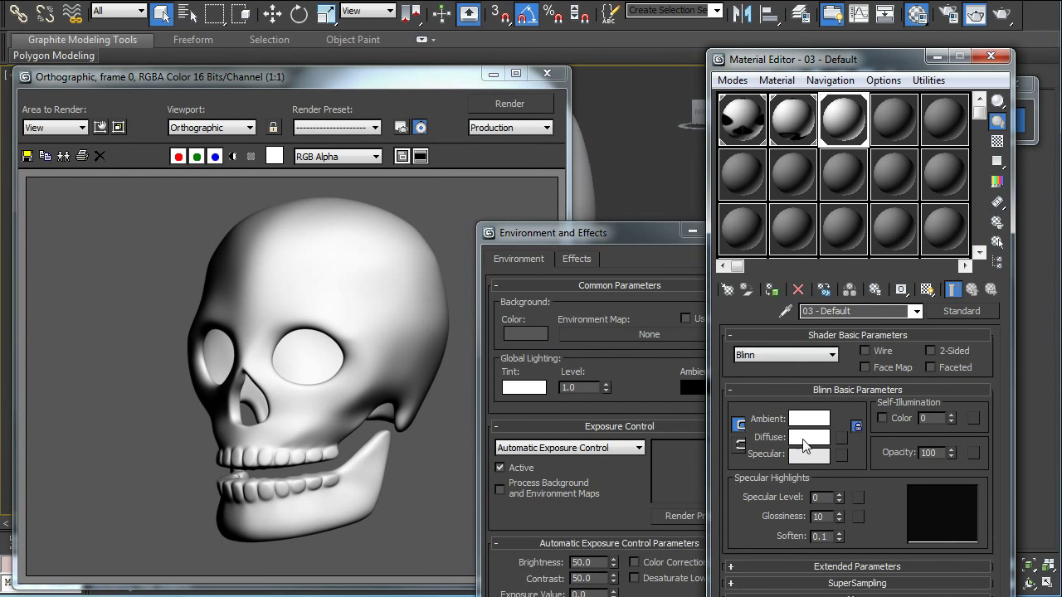
pyautogui.click(641, 231)
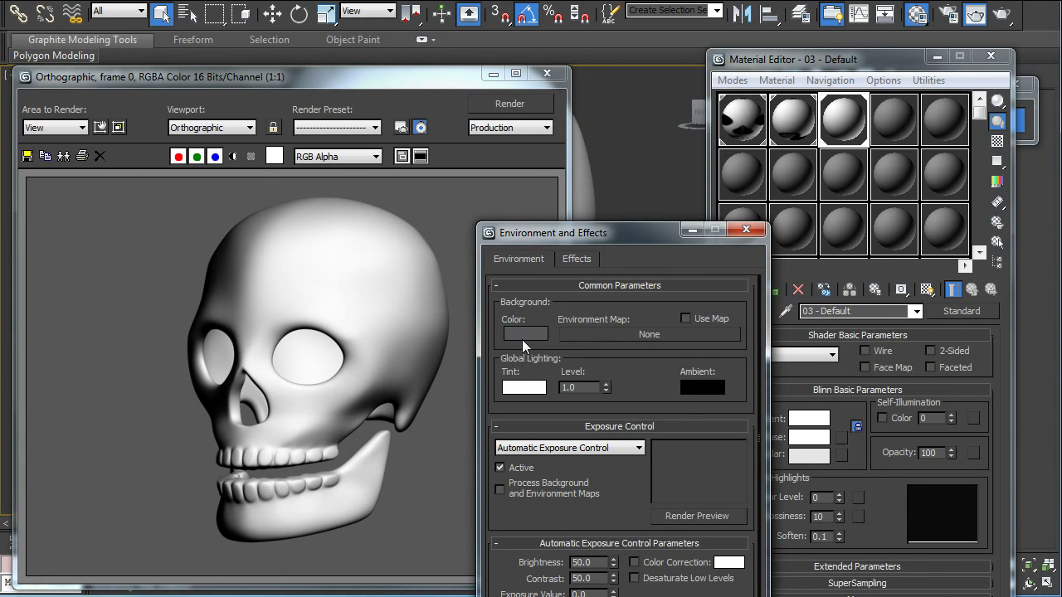
pyautogui.click(498, 108)
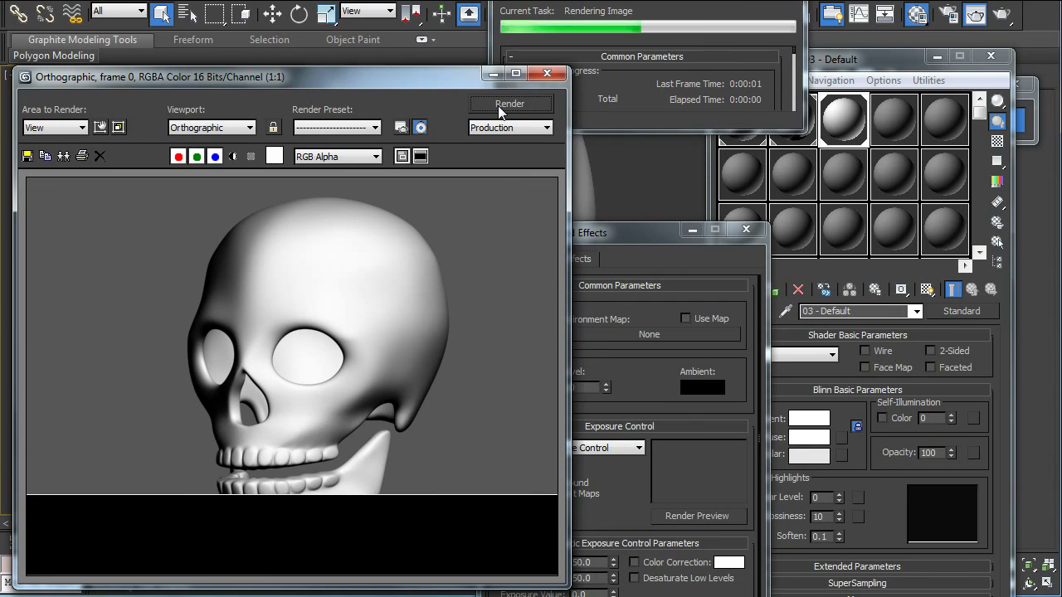